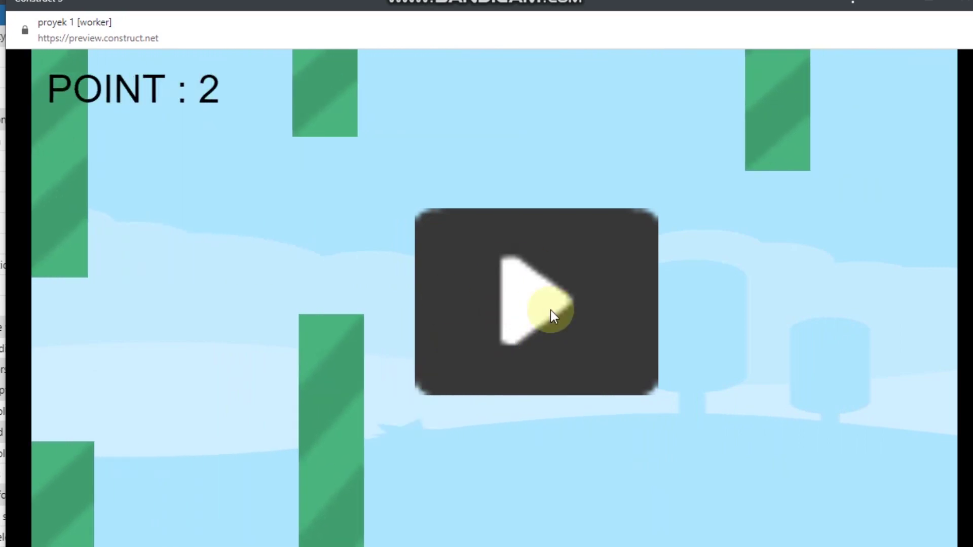
- Close the game preview and inspect the green Sprite2 pipes in Layout 1
left_click(962, 2)
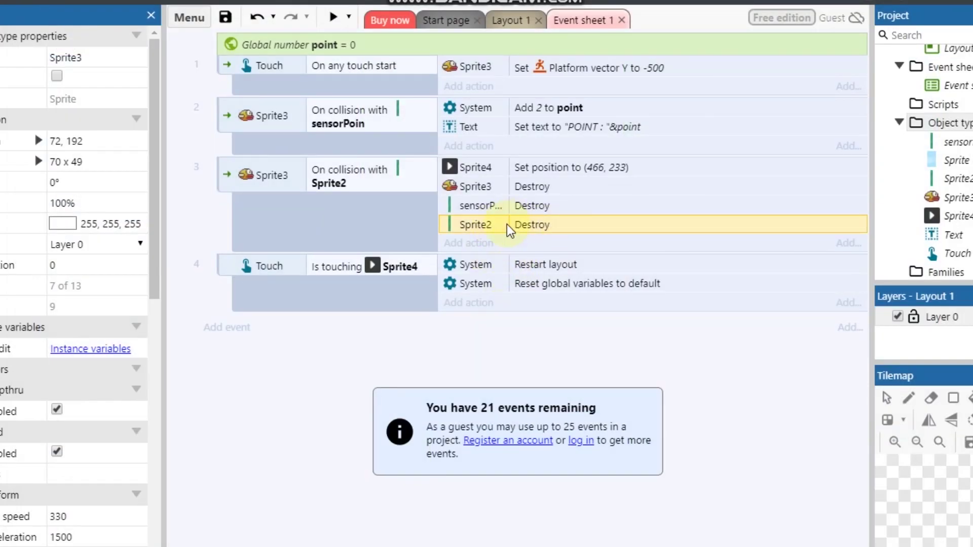
left_click(512, 18)
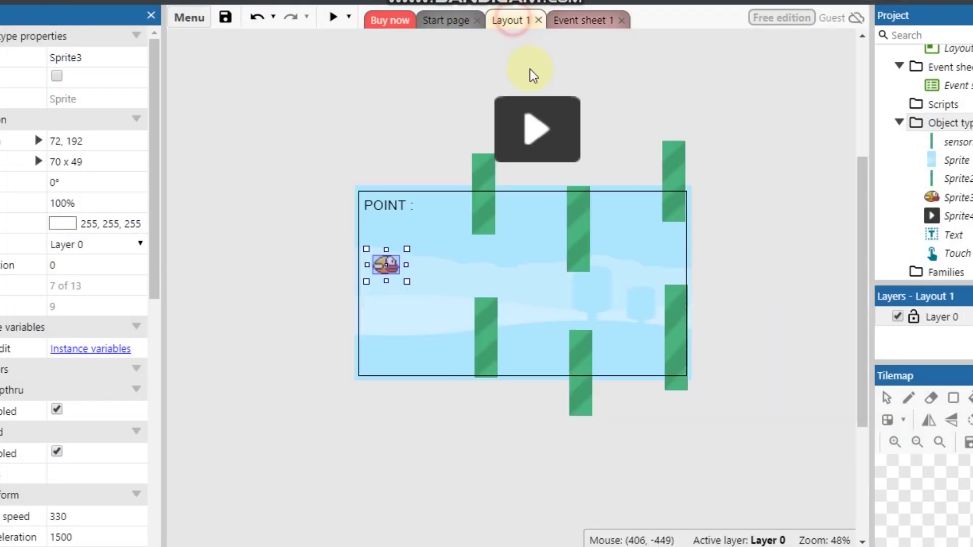
left_click(485, 220)
left_click(561, 228)
left_click(962, 178)
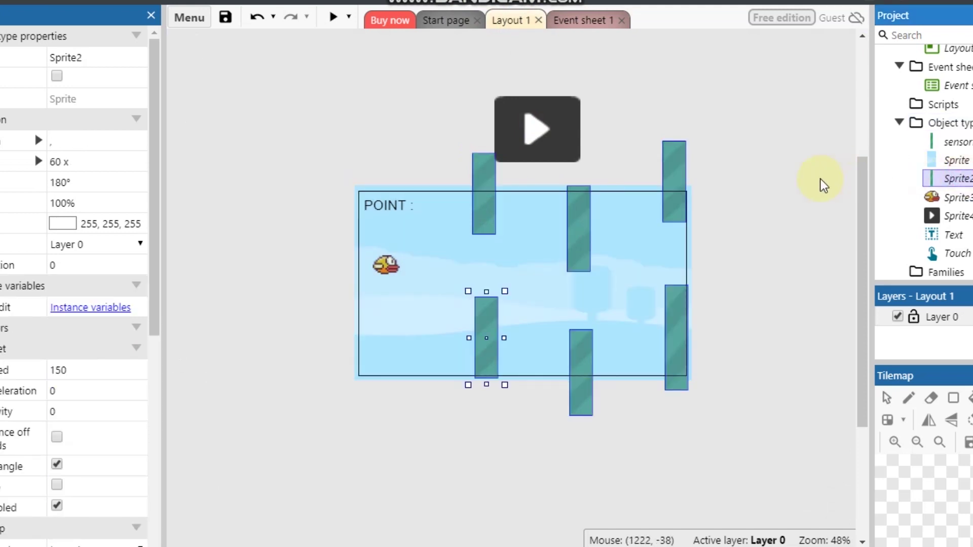
- Delete the Destroy actions for Sprite3, sensorPoin and Sprite2 from the event where Sprite3 collides with Sprite2
left_click(578, 21)
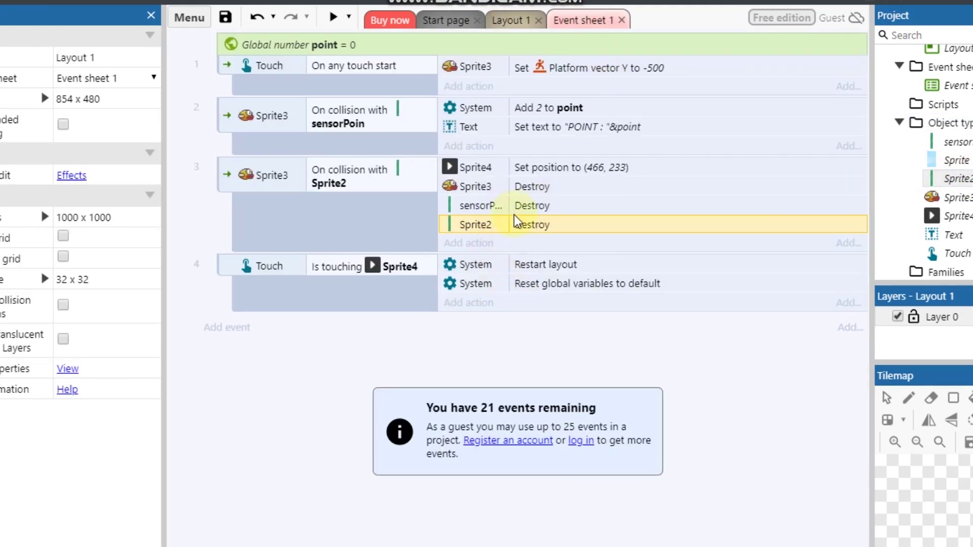
key("Delete")
key("Delete")
key("Delete")
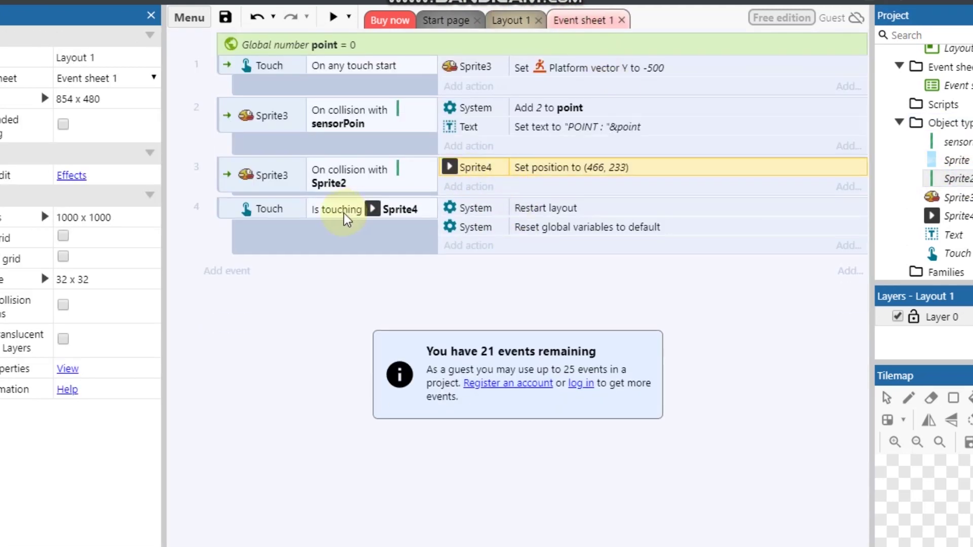
scroll(317, 185, "down", 1, "ctrl")
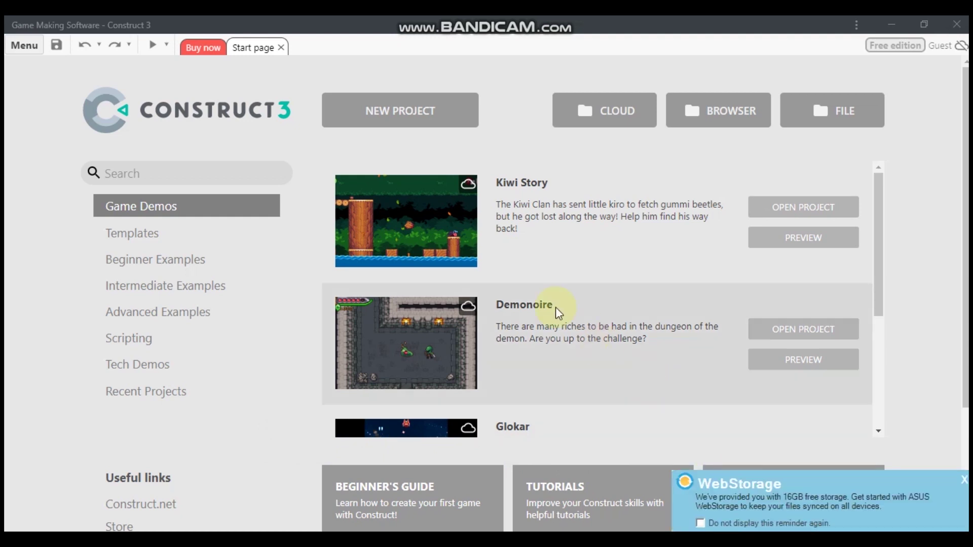
- Create a new project named "proyek 1" with the SD landscape 16:9 preset
left_click(418, 108)
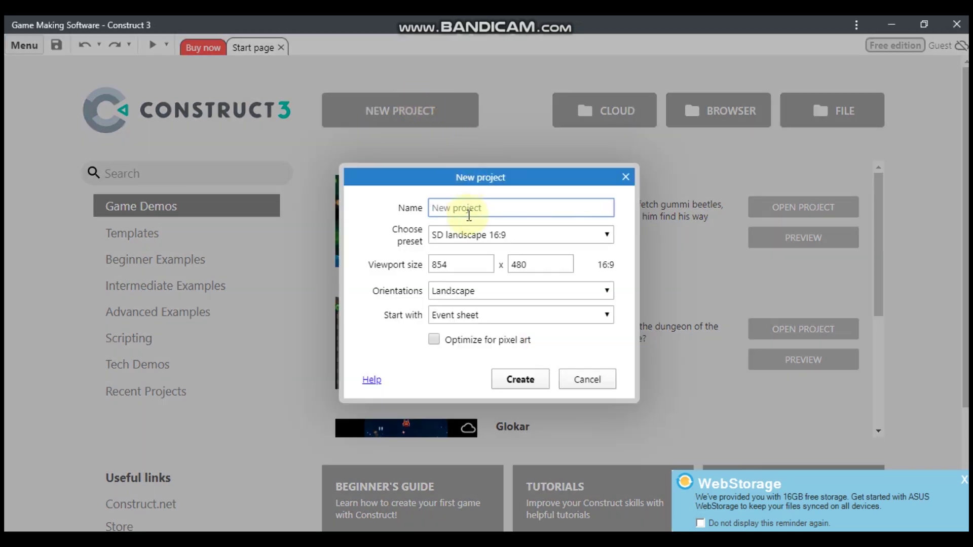
type("proyek 1")
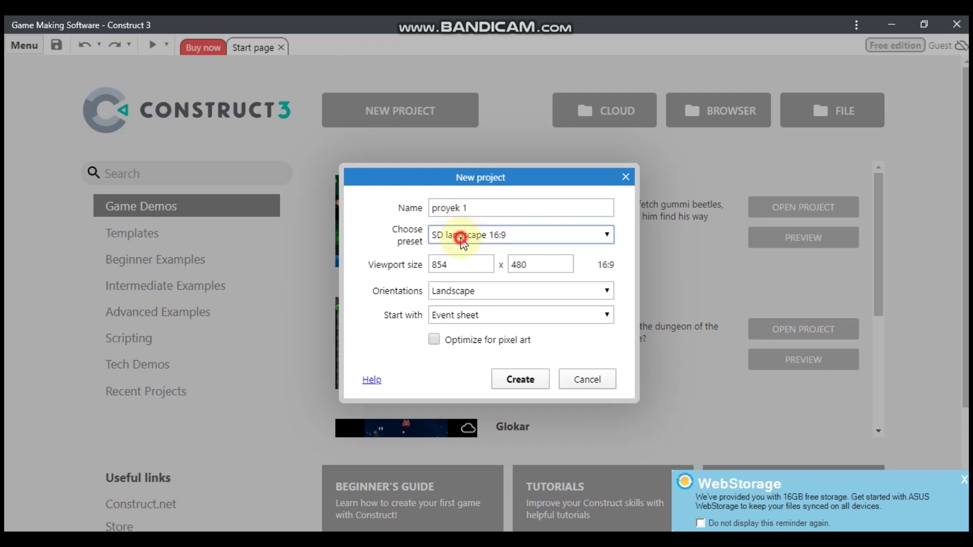
left_click(464, 238)
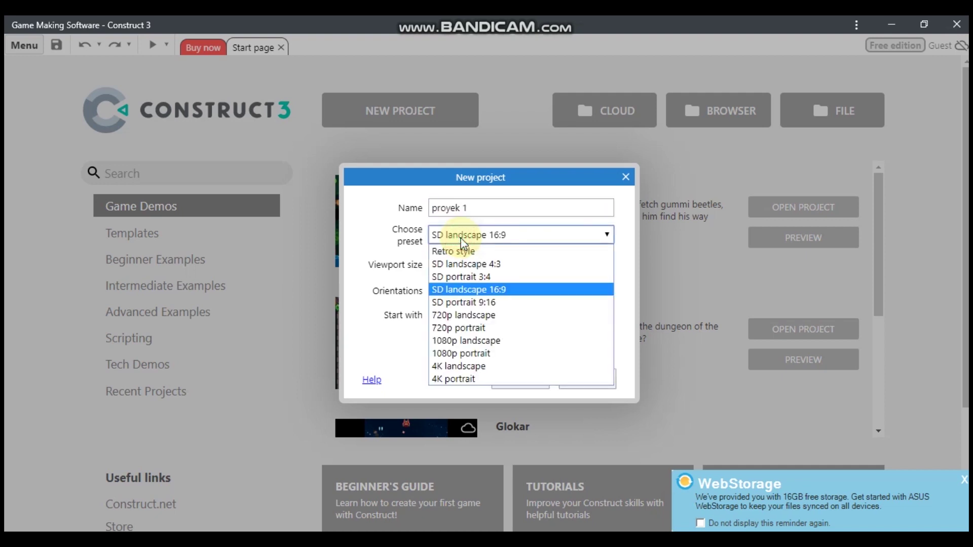
left_click(496, 289)
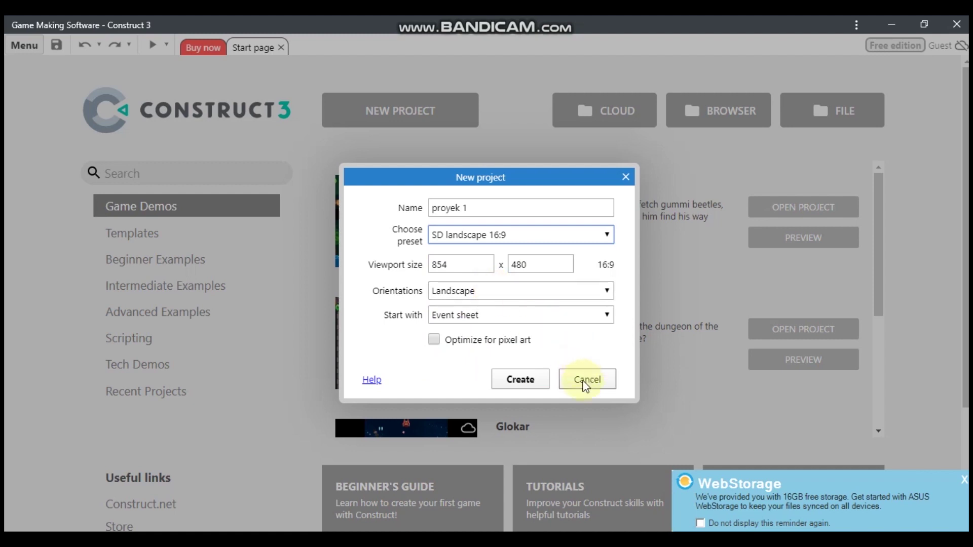
left_click(515, 387)
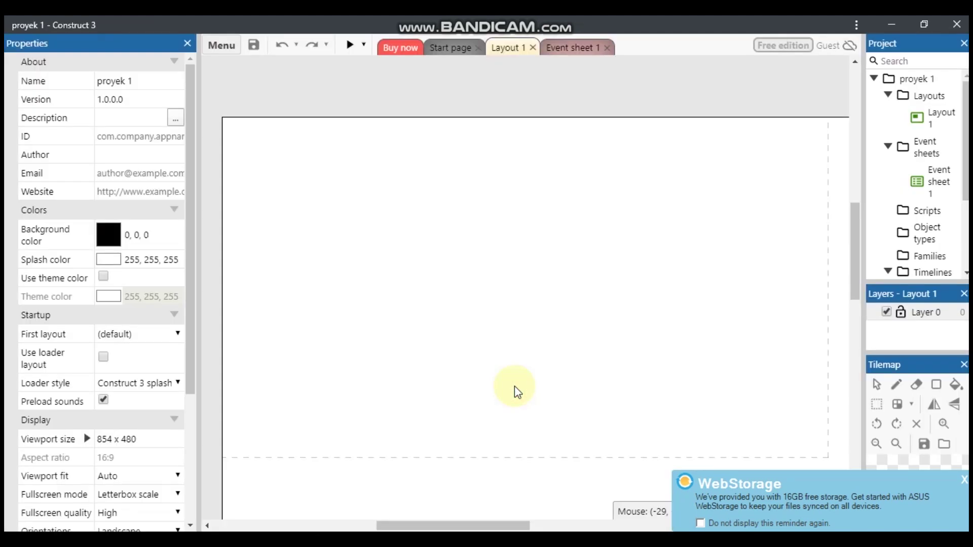
- Dismiss the WebStorage reminder and widen the area that shows the project tree
left_click(963, 480)
left_click_drag(862, 246, 829, 244)
scroll(580, 272, "down", 5, "ctrl")
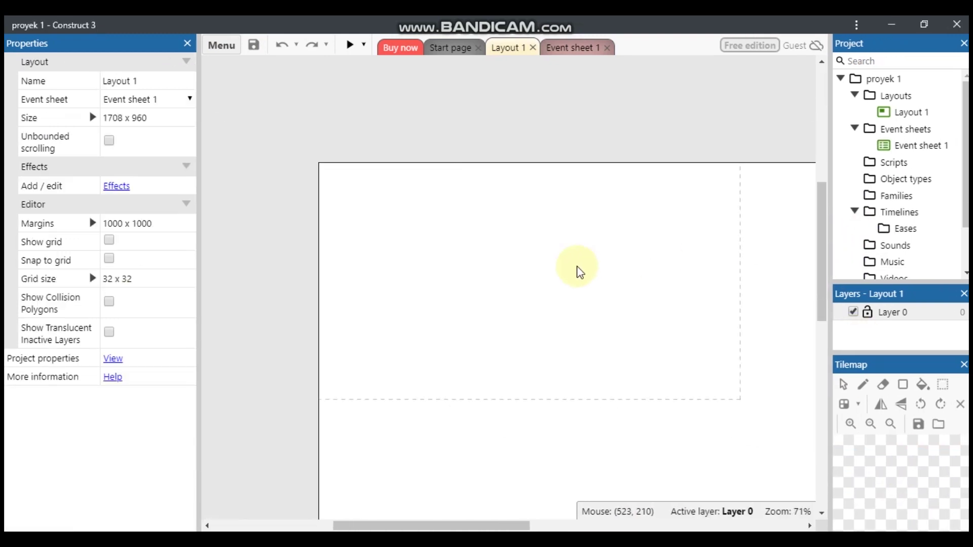
scroll(580, 273, "down", 4, "ctrl")
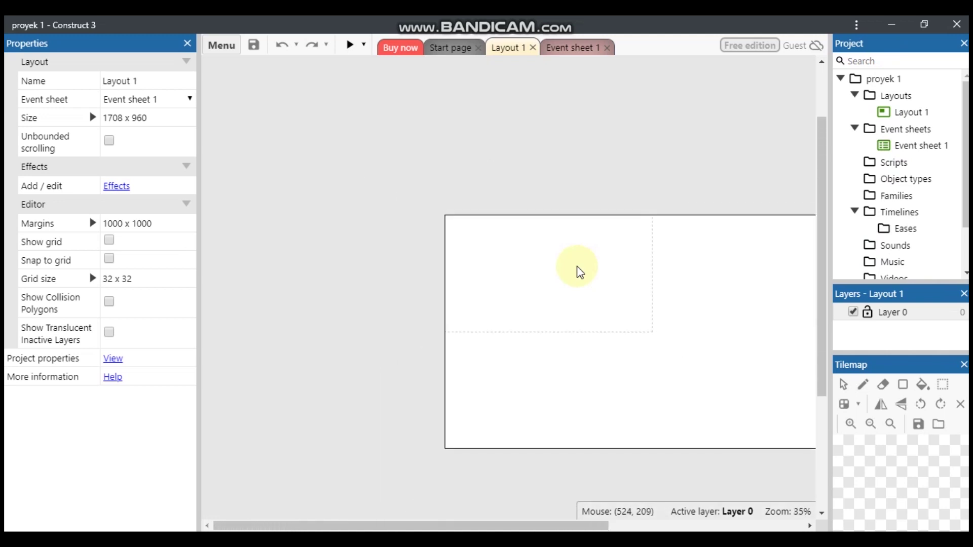
scroll(580, 272, "up", 2, "ctrl")
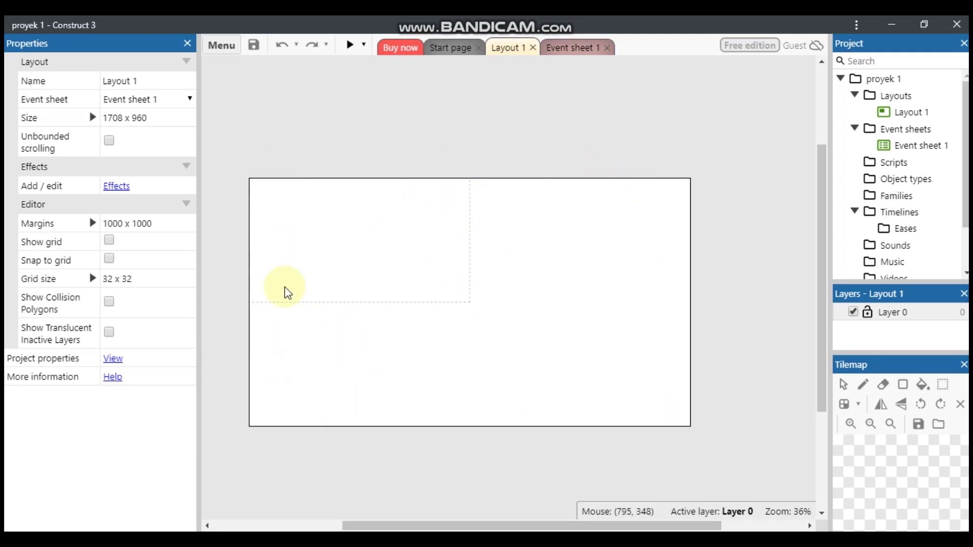
- Copy the project's viewport size, 854 x 480, and paste it as the size of Layout 1
left_click(114, 358)
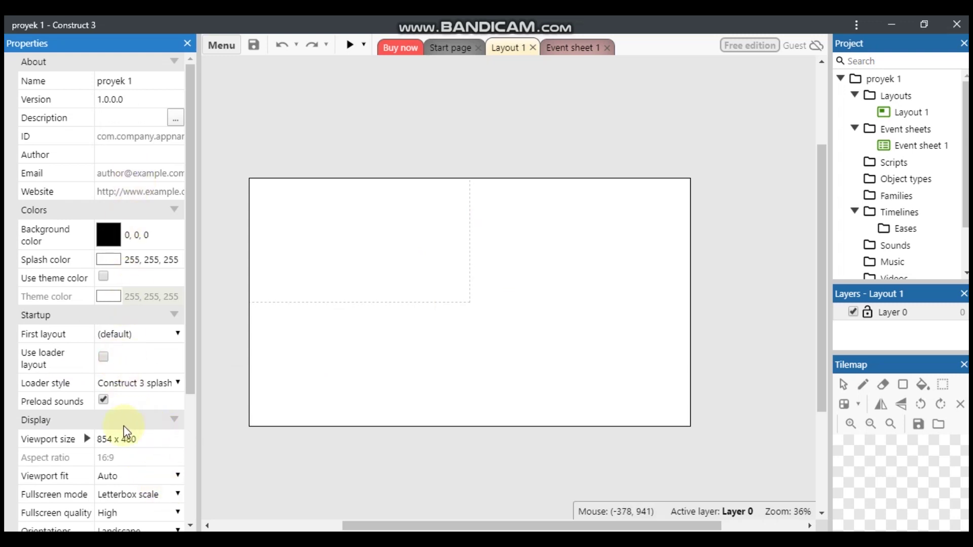
left_click(146, 439)
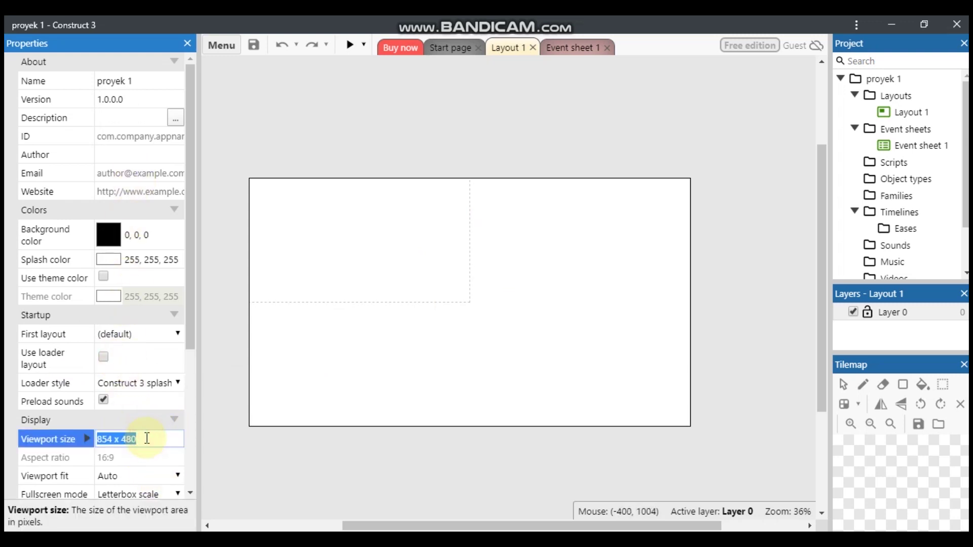
right_click(147, 439)
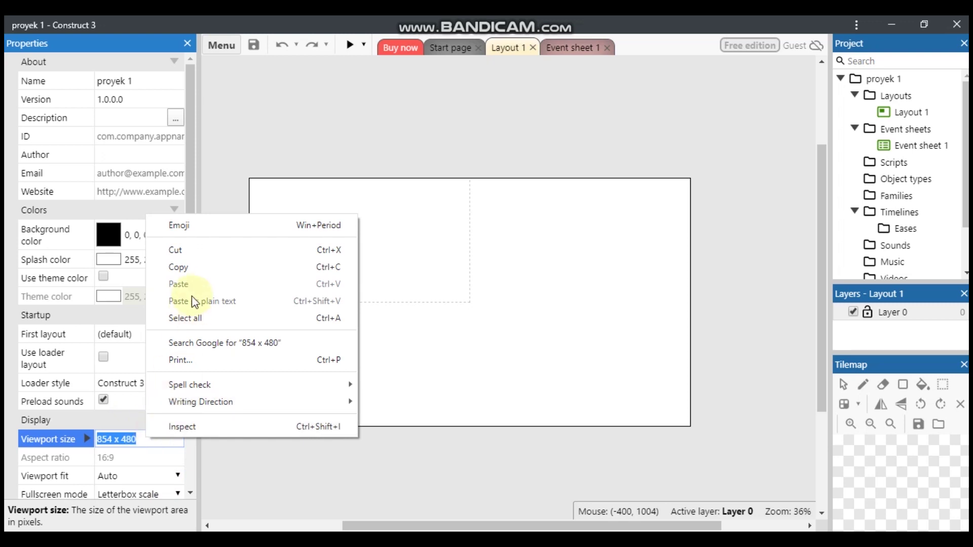
left_click(191, 268)
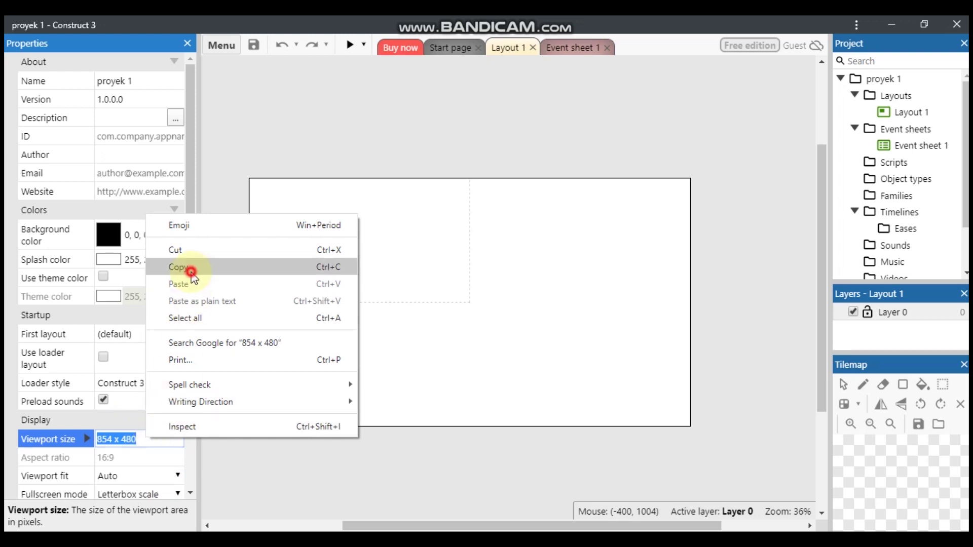
left_click(661, 321)
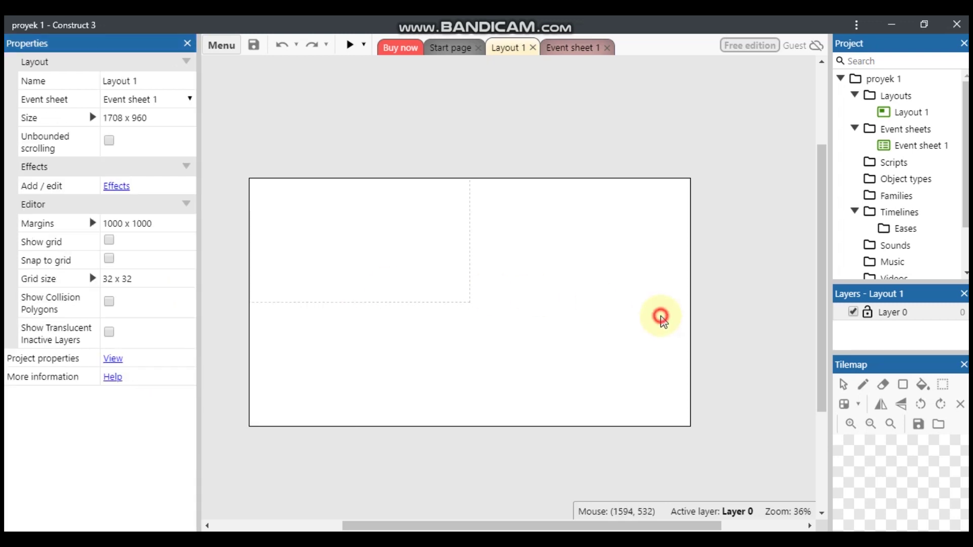
left_click(156, 120)
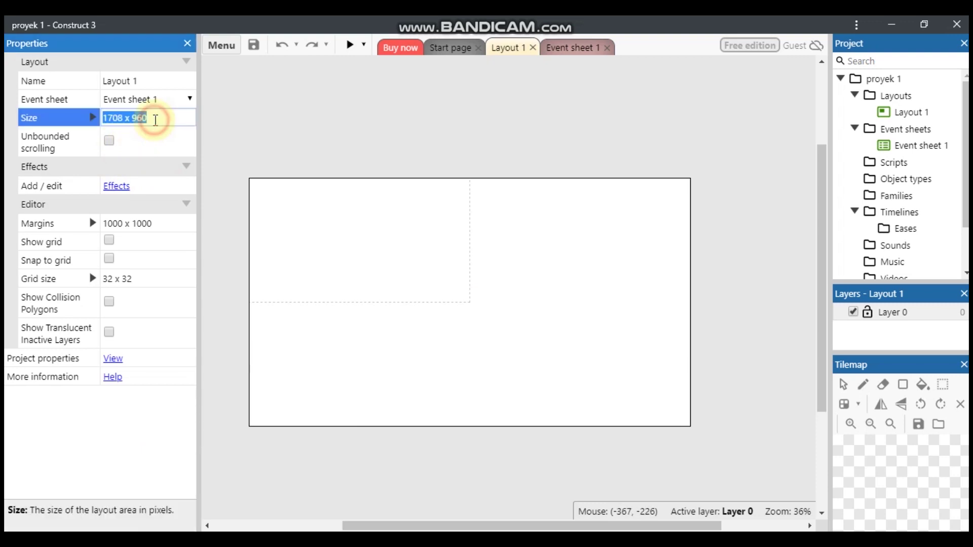
right_click(155, 120)
left_click(200, 190)
key("Tab")
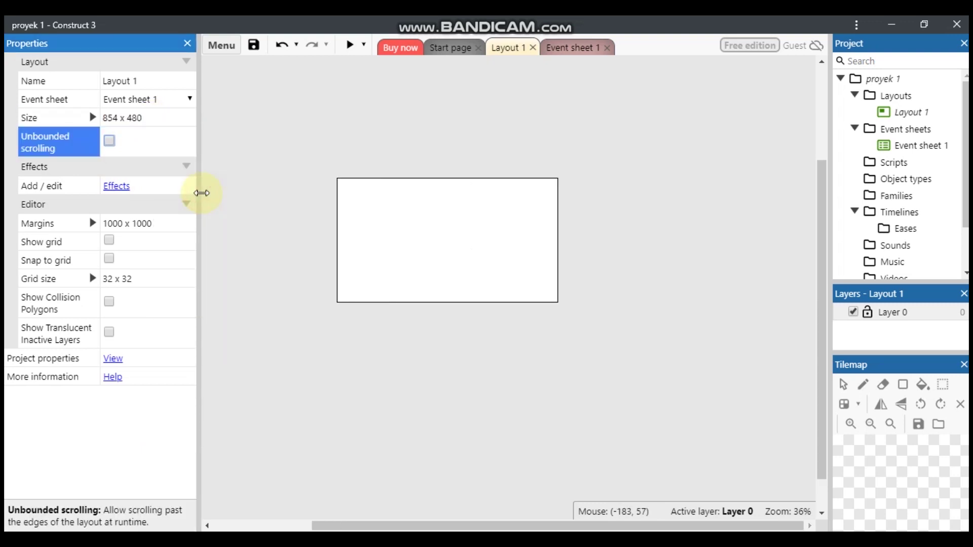
- Insert a new Sprite object into Layout 1
scroll(461, 253, "up", 3, "ctrl")
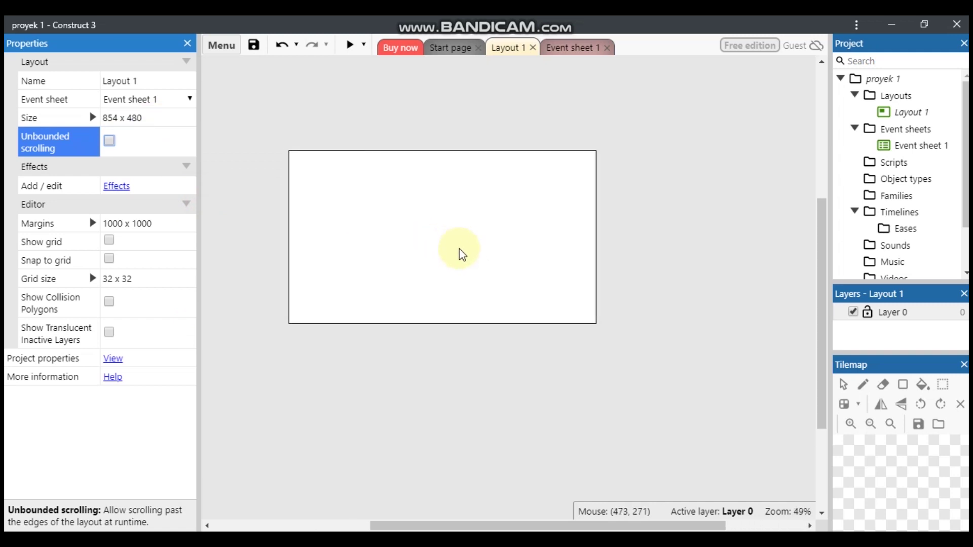
scroll(274, 91, "up", 2, "ctrl")
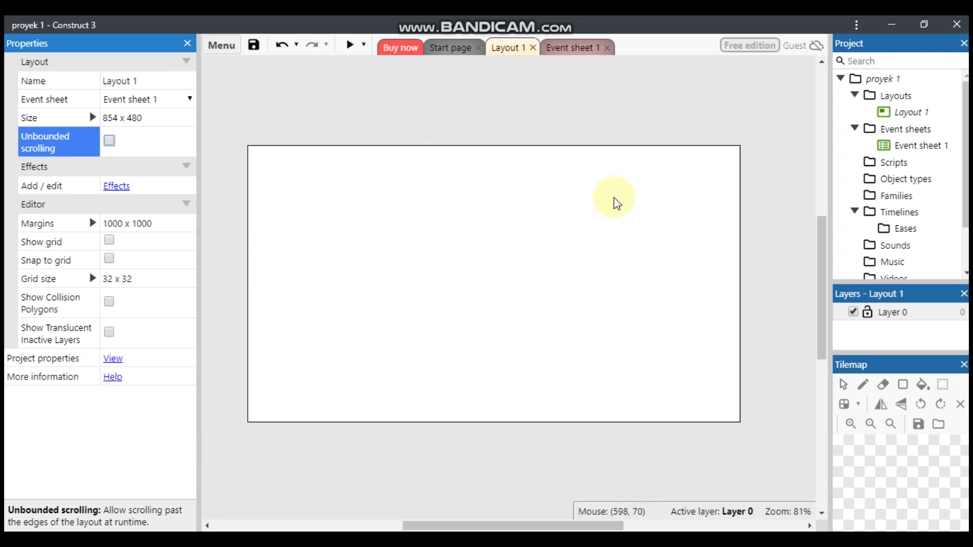
right_click(755, 280)
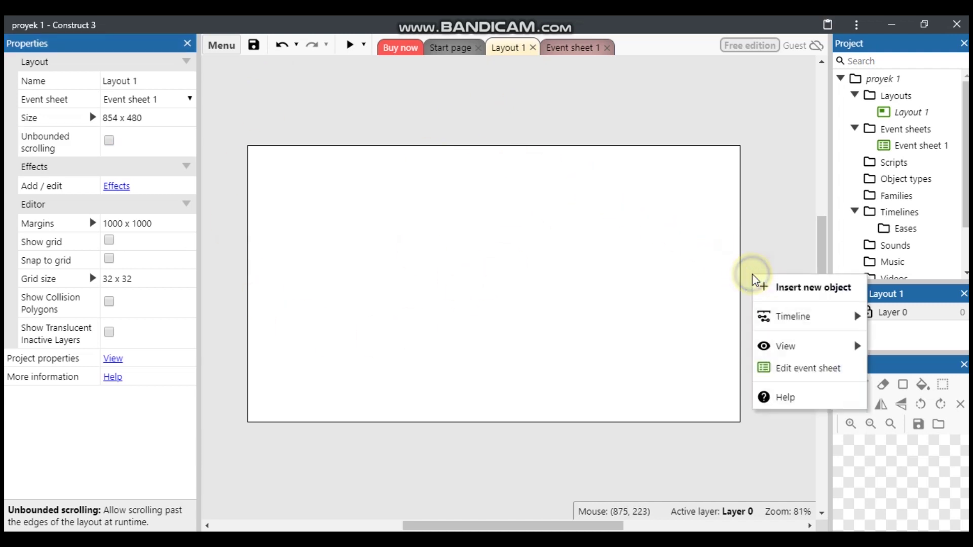
left_click(772, 287)
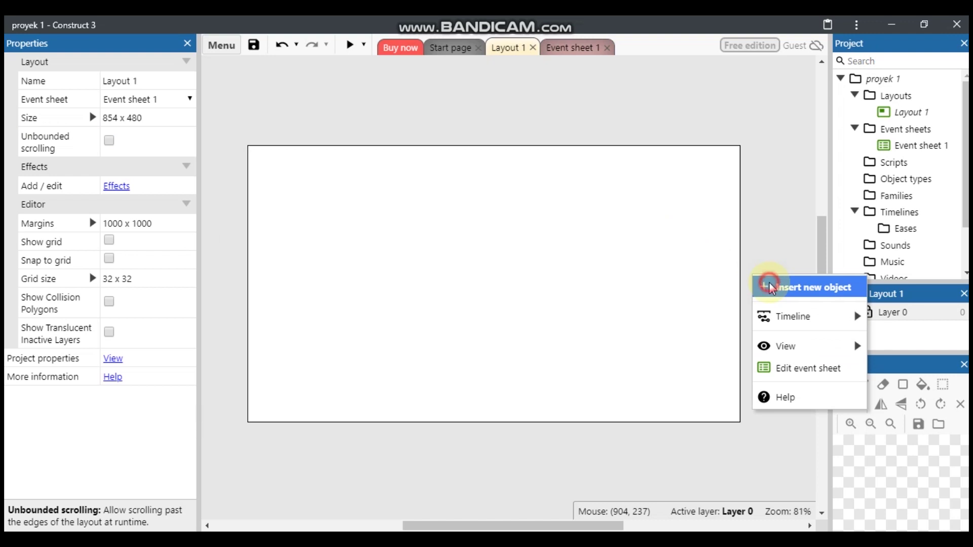
left_click_drag(504, 188, 502, 239)
double_click(361, 243)
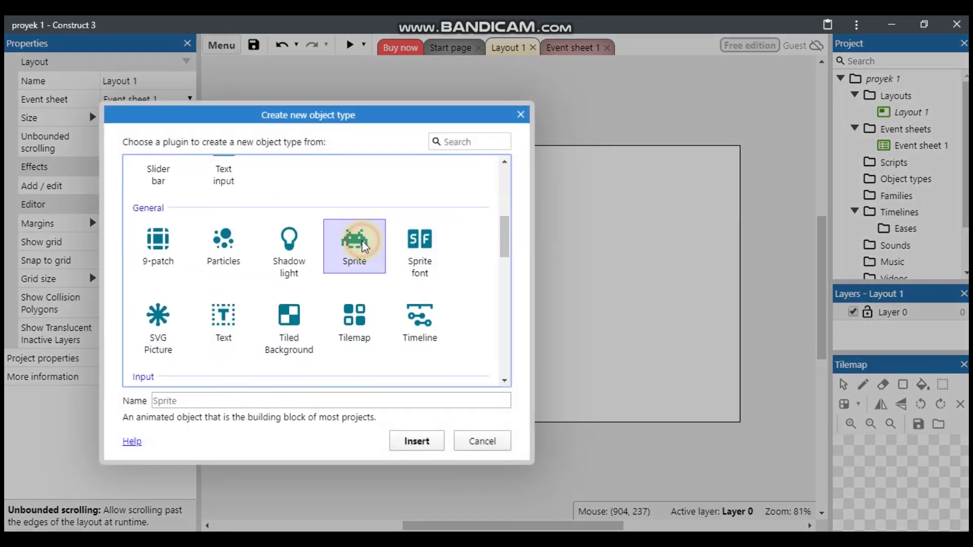
left_click(458, 265)
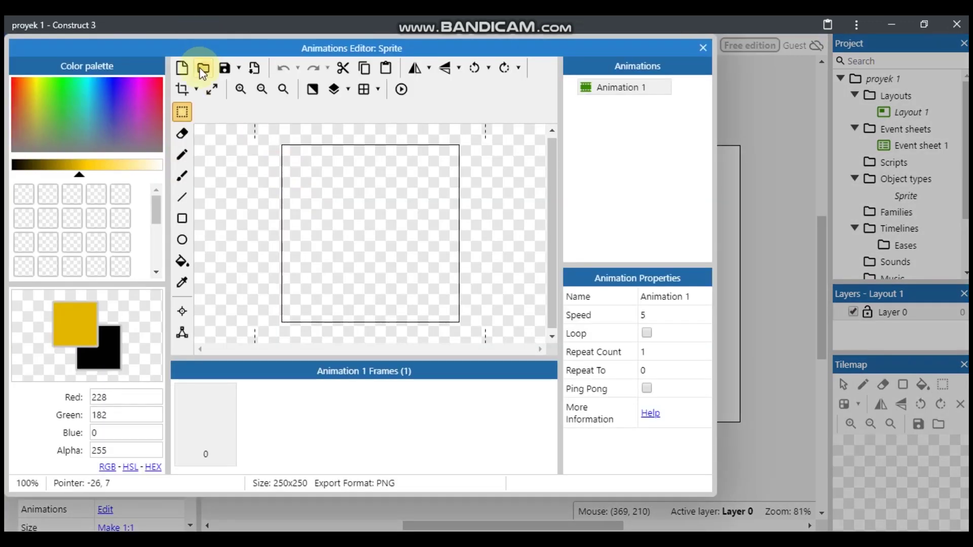
- Load the Background image from the YT 1 folder into the new sprite and close the Animations Editor
left_click(202, 74)
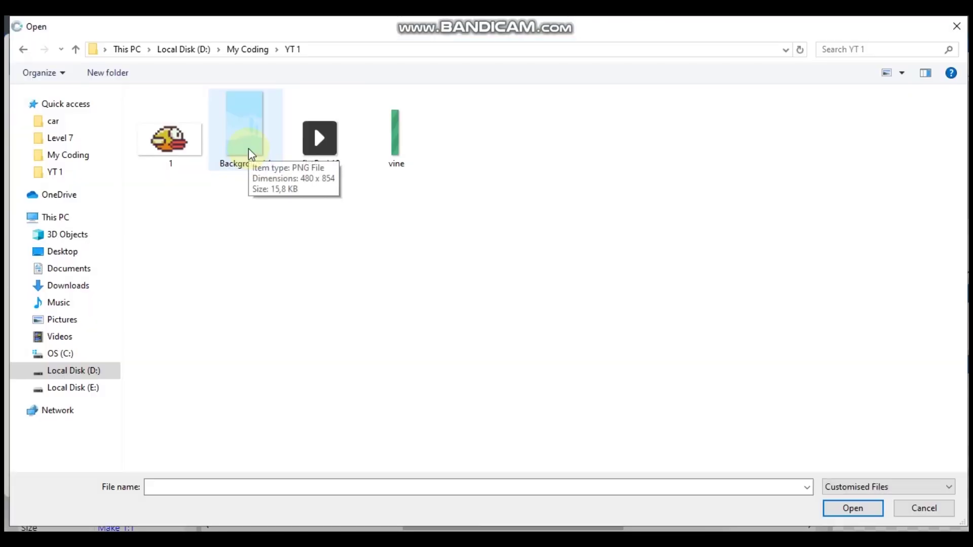
double_click(250, 129)
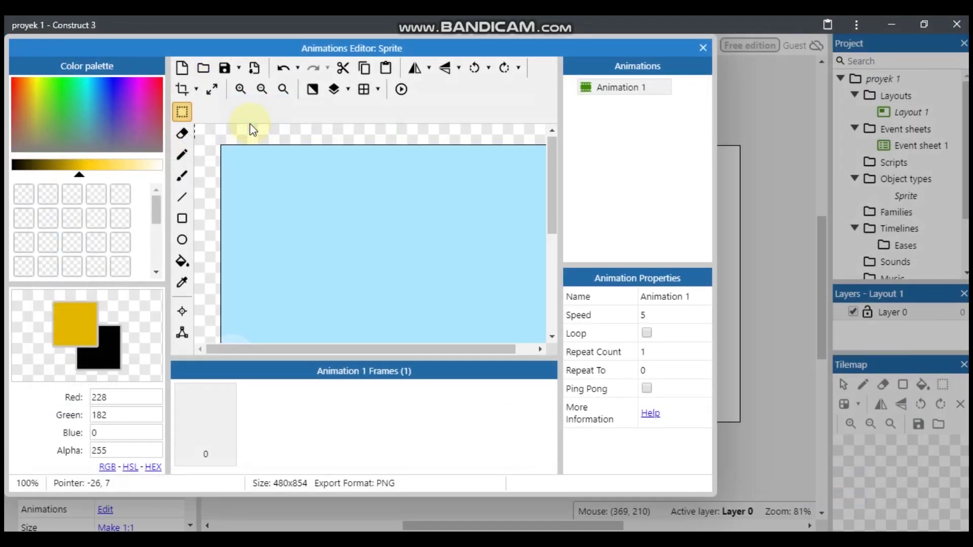
left_click(703, 47)
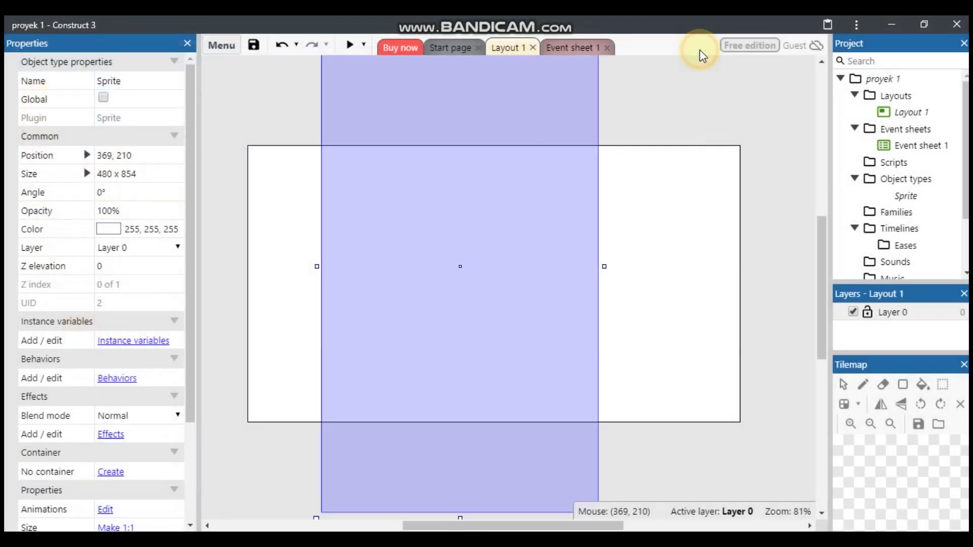
- Resize the background sprite to about 879 x 510 so it slightly overlaps all four edges of the layout
scroll(555, 278, "down", 5, "ctrl")
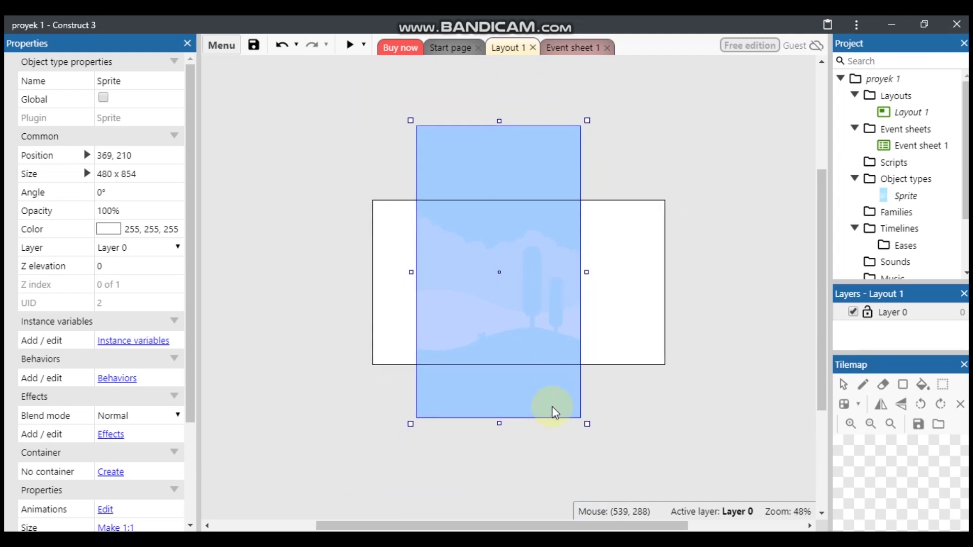
left_click_drag(499, 425, 488, 375)
left_click_drag(498, 120, 499, 189)
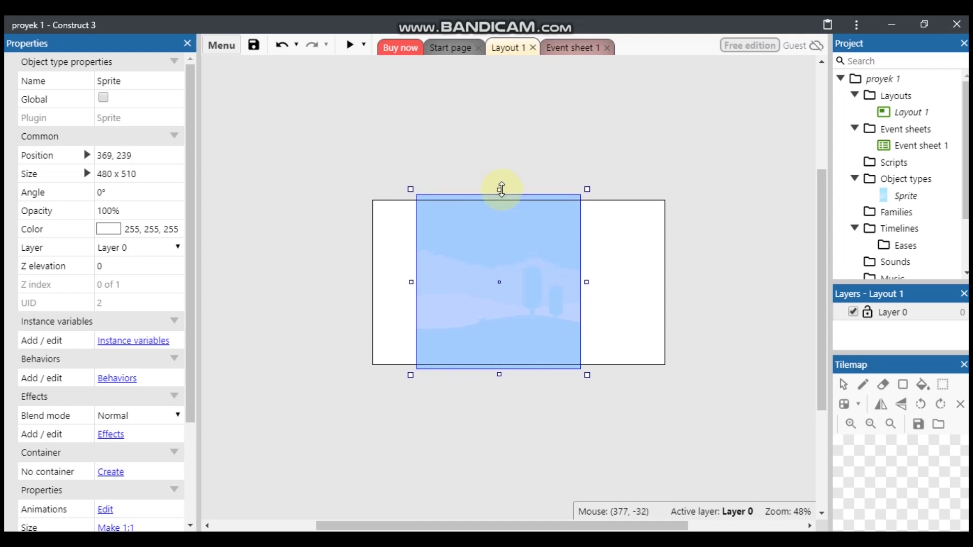
left_click_drag(587, 280, 678, 293)
left_click_drag(410, 279, 367, 278)
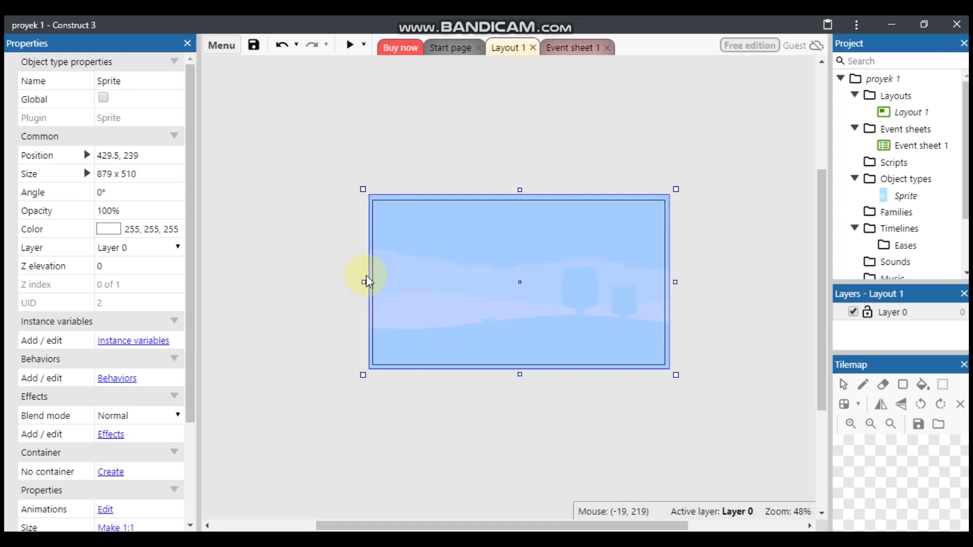
- Insert a second Sprite object and place it in the lower-left part of Layout 1
left_click(732, 336)
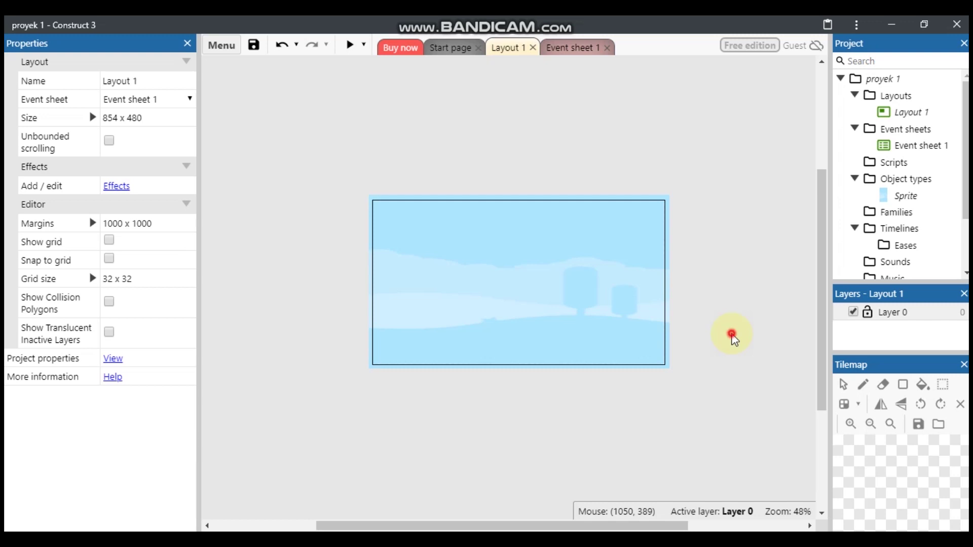
right_click(732, 336)
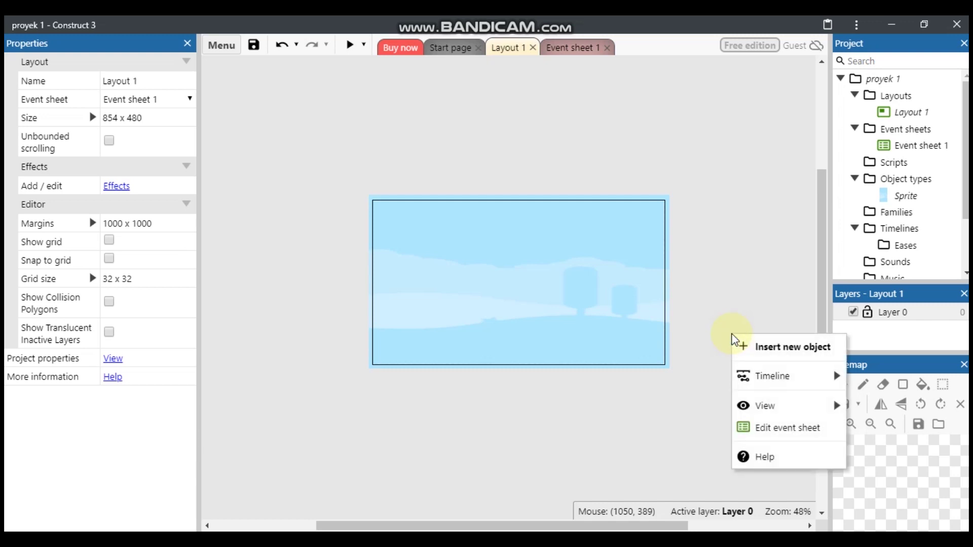
left_click(738, 341)
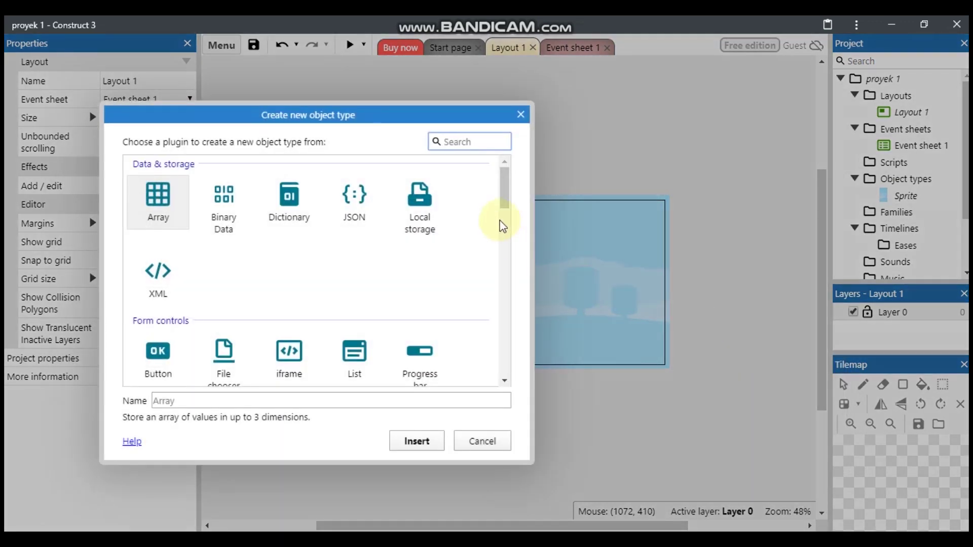
left_click_drag(506, 178, 506, 219)
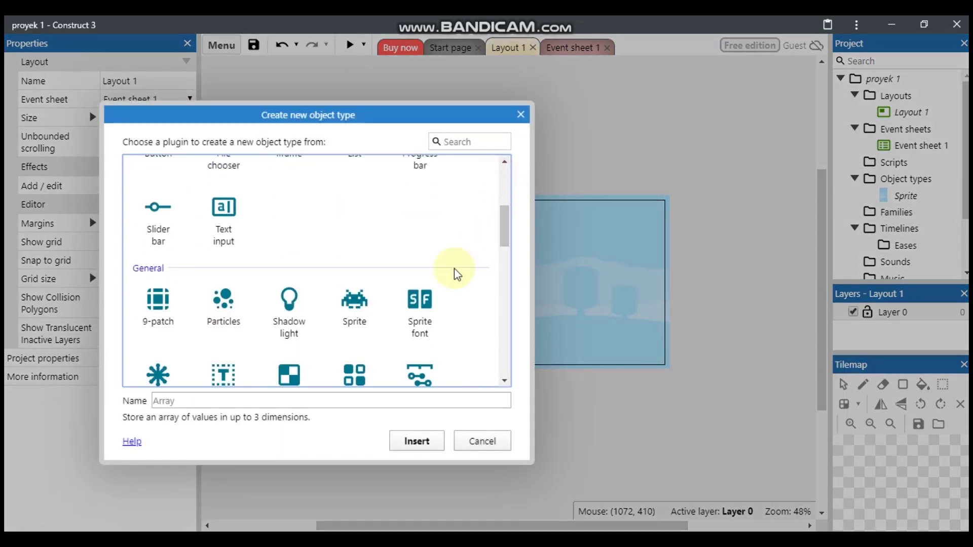
double_click(363, 313)
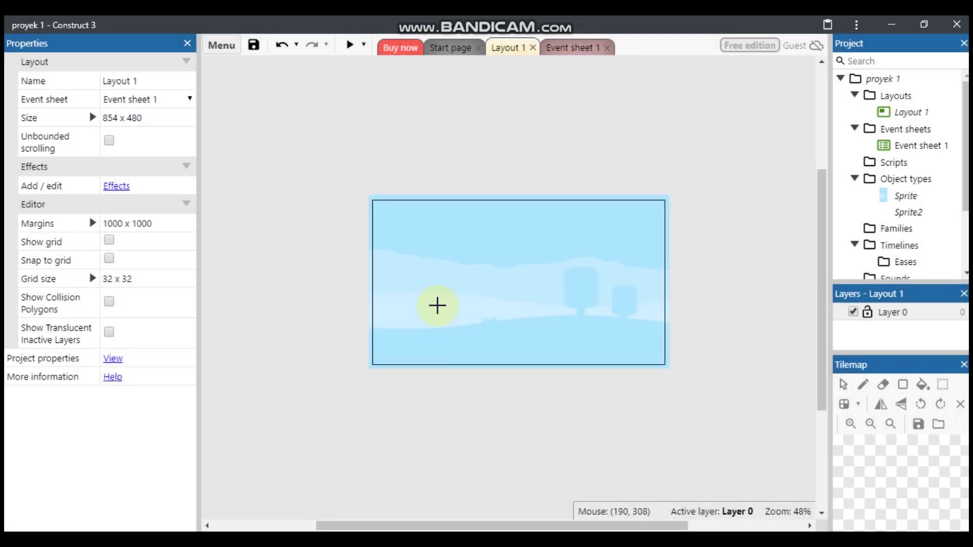
left_click(436, 305)
- Load the green striped pipe image into the new sprite and close the Animations Editor
left_click(212, 72)
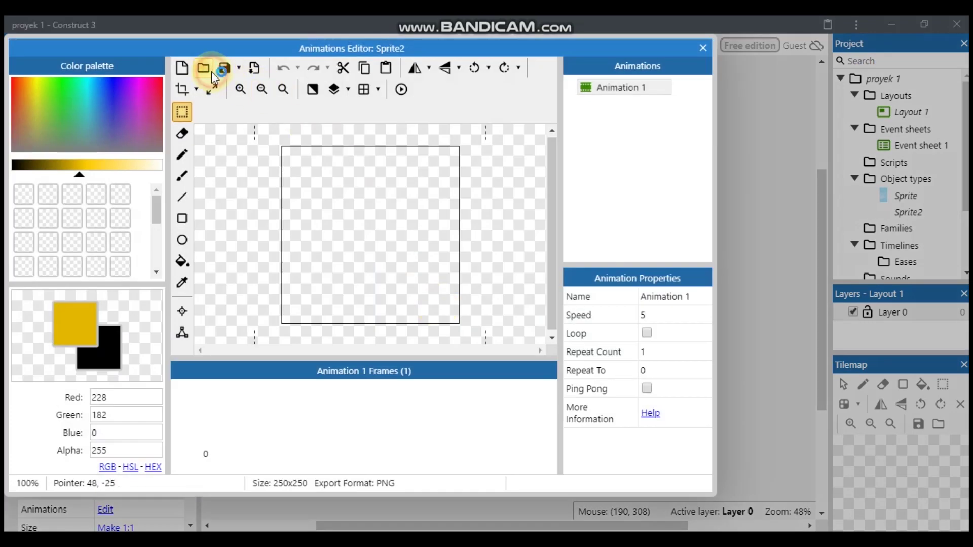
left_click(414, 163)
double_click(414, 163)
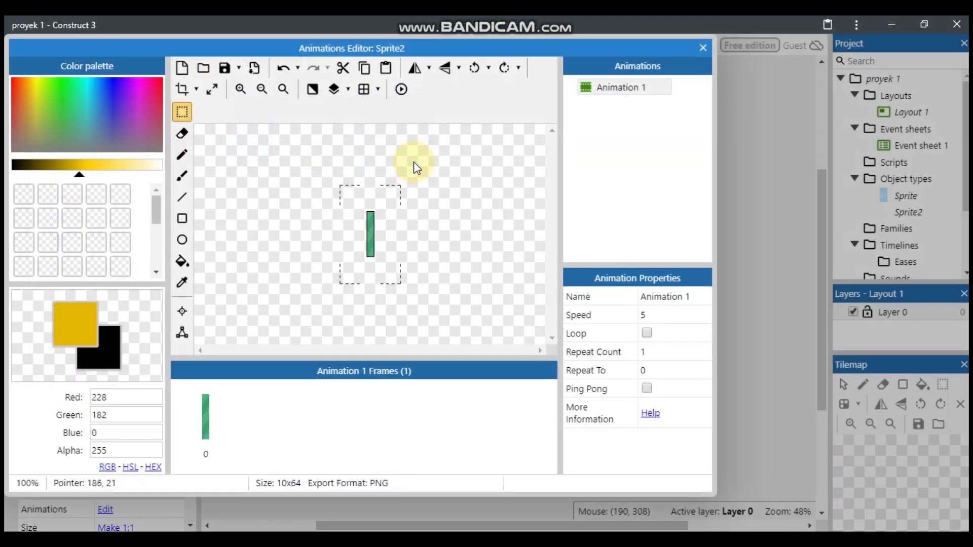
left_click(702, 46)
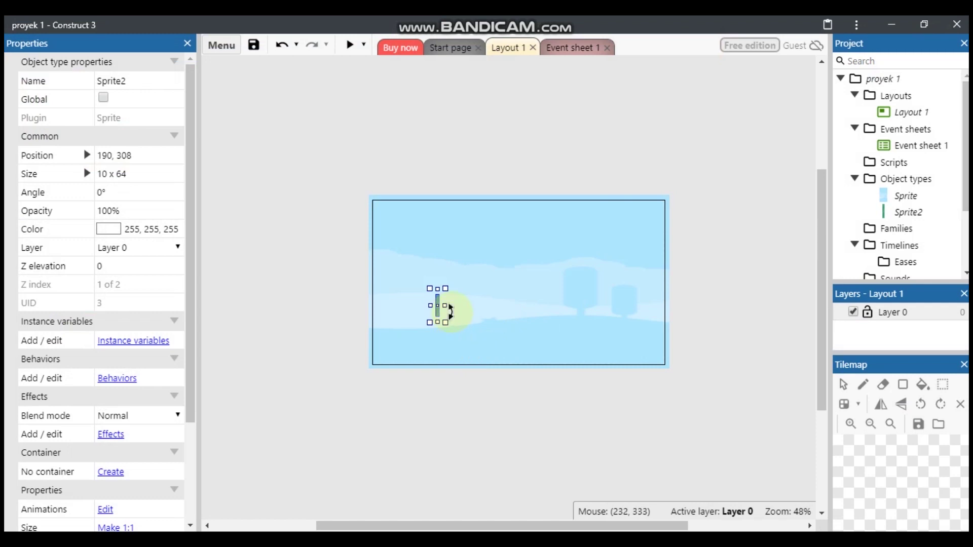
- Resize the pipe sprite to about 60 x 211 and position it at about 236, 382, standing on the layout's bottom edge
left_click_drag(444, 305, 448, 369)
left_click_drag(447, 339, 455, 343)
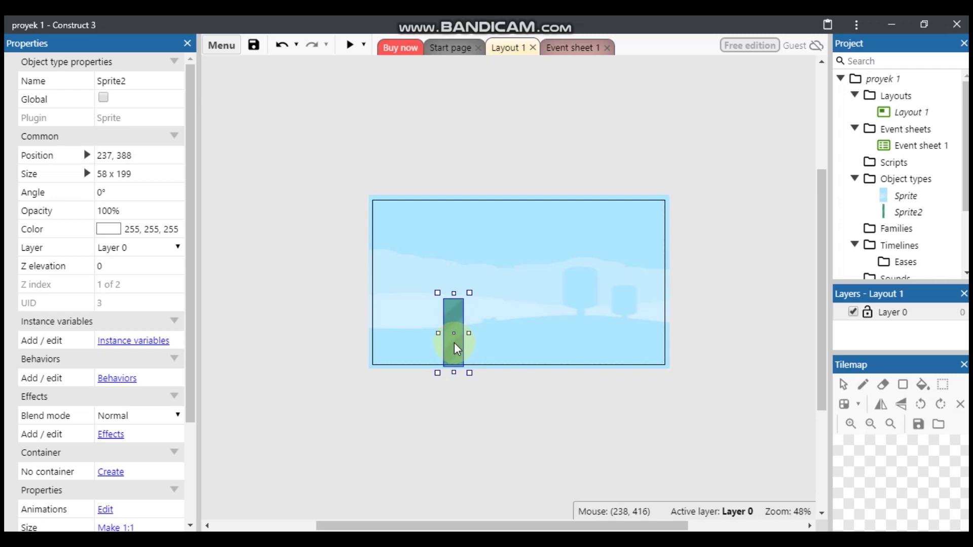
left_click_drag(455, 293, 456, 291)
left_click_drag(437, 331, 439, 332)
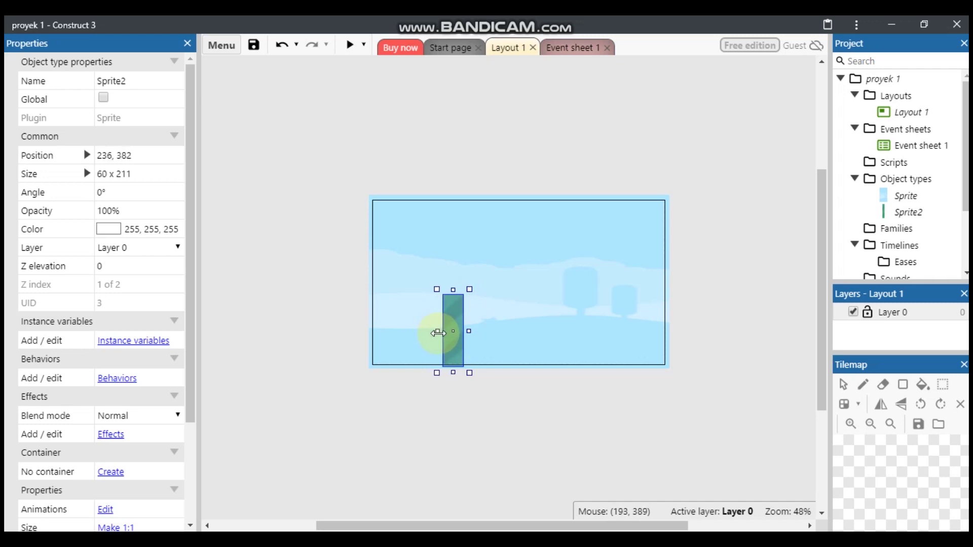
- Add the Bullet behavior to the pipe sprite
left_click(118, 379)
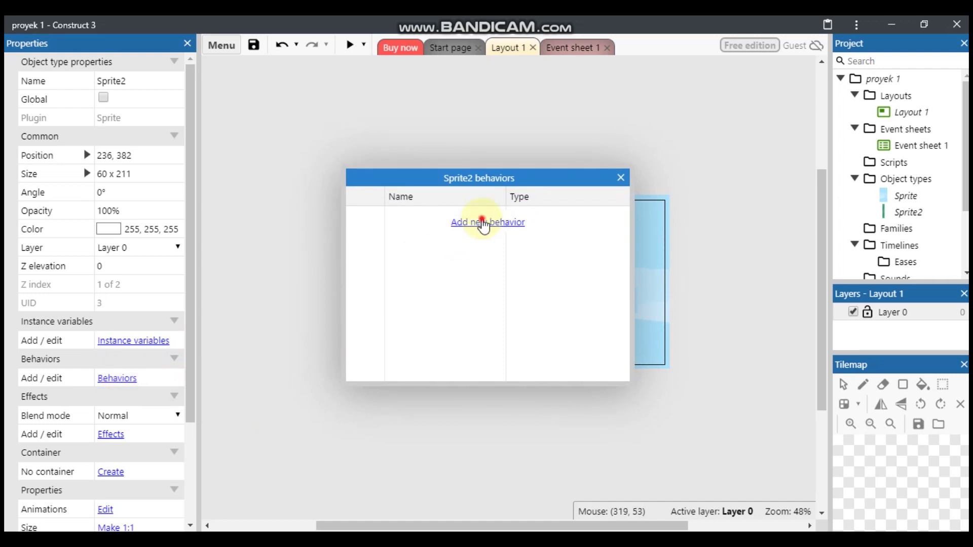
left_click(484, 223)
left_click_drag(501, 208, 499, 329)
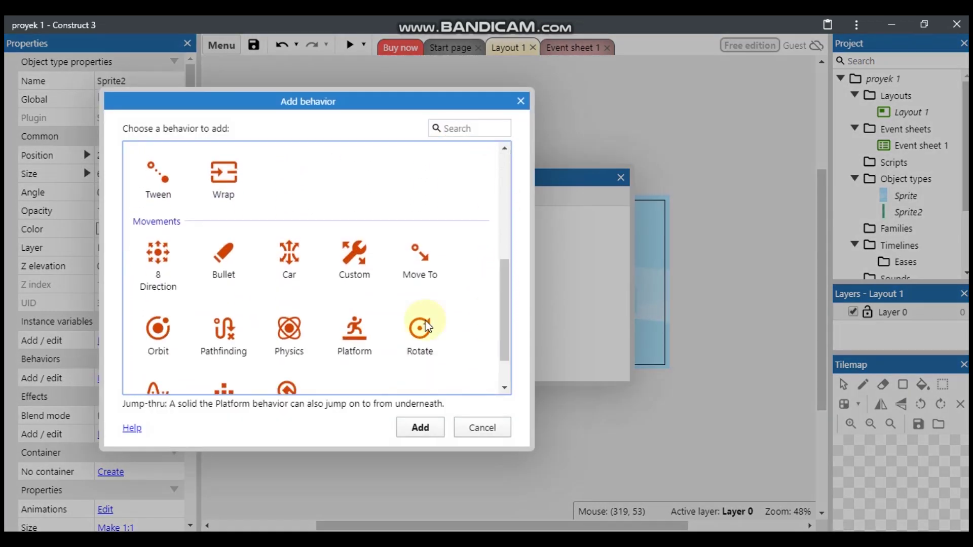
double_click(221, 279)
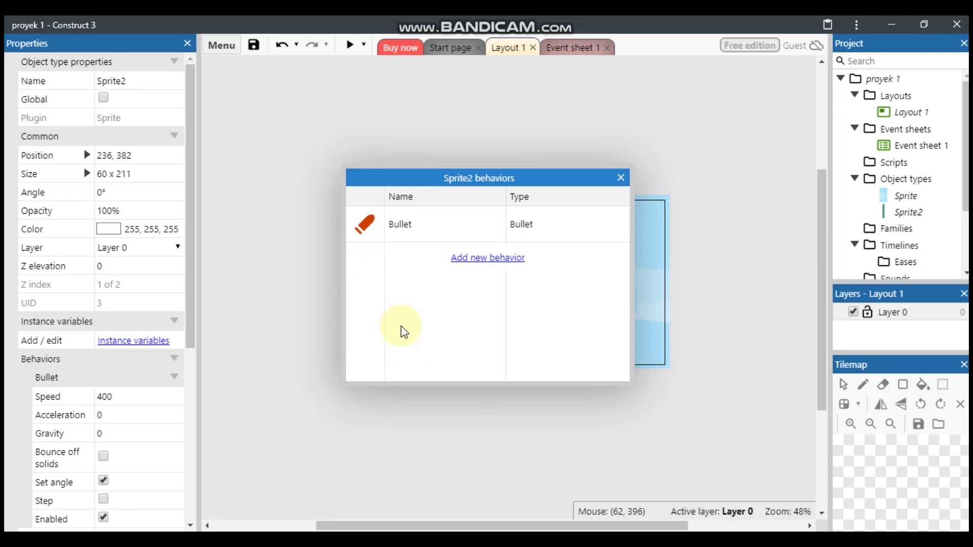
- Add the Wrap and Solid behaviors to the pipe sprite
left_click(502, 259)
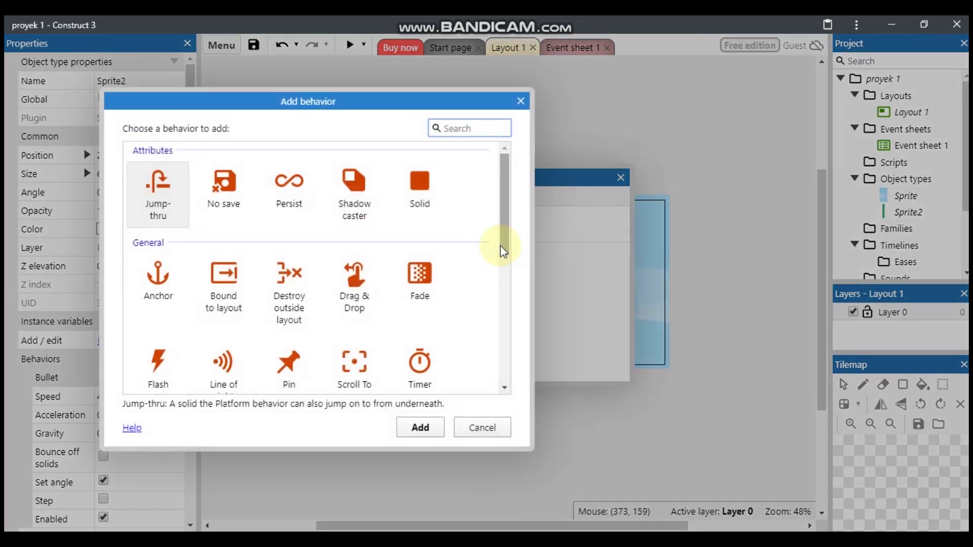
left_click_drag(503, 234, 501, 330)
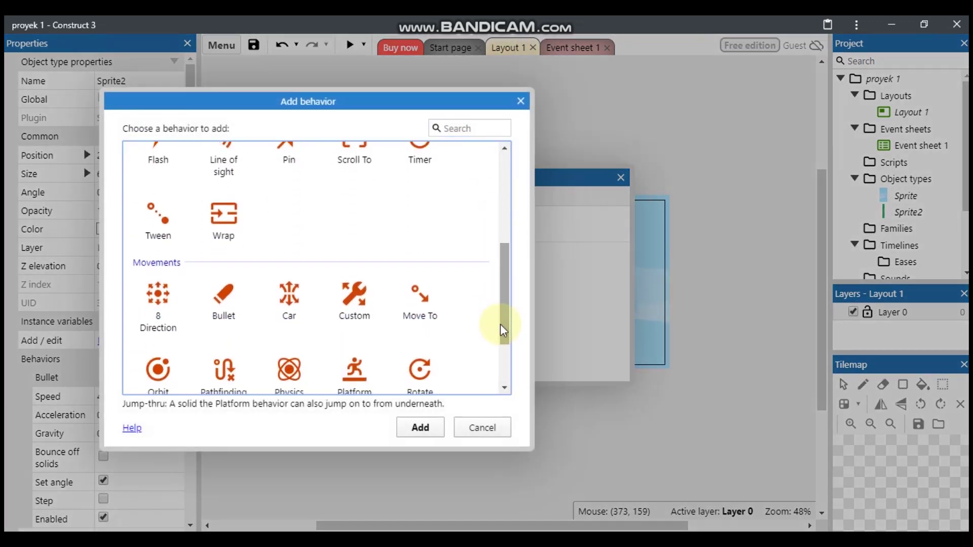
left_click(225, 239)
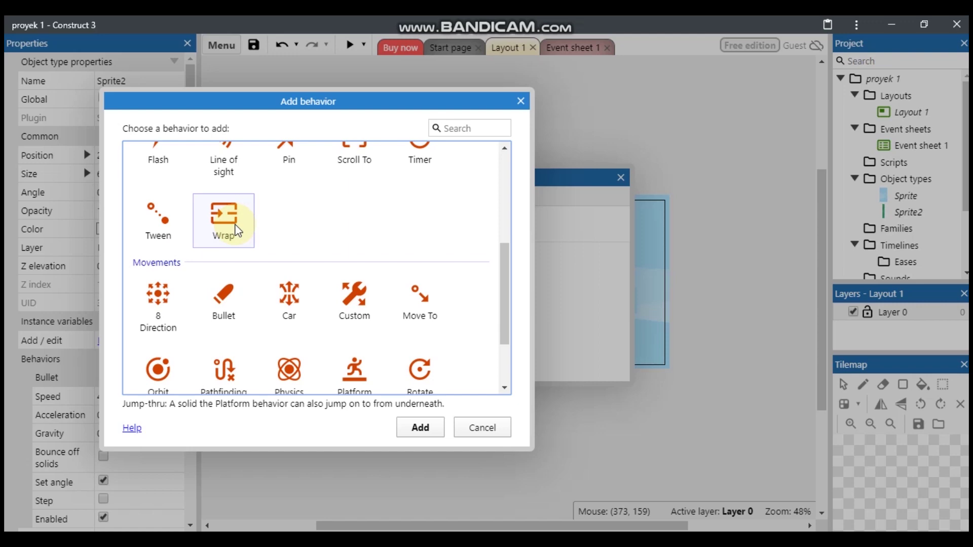
double_click(238, 231)
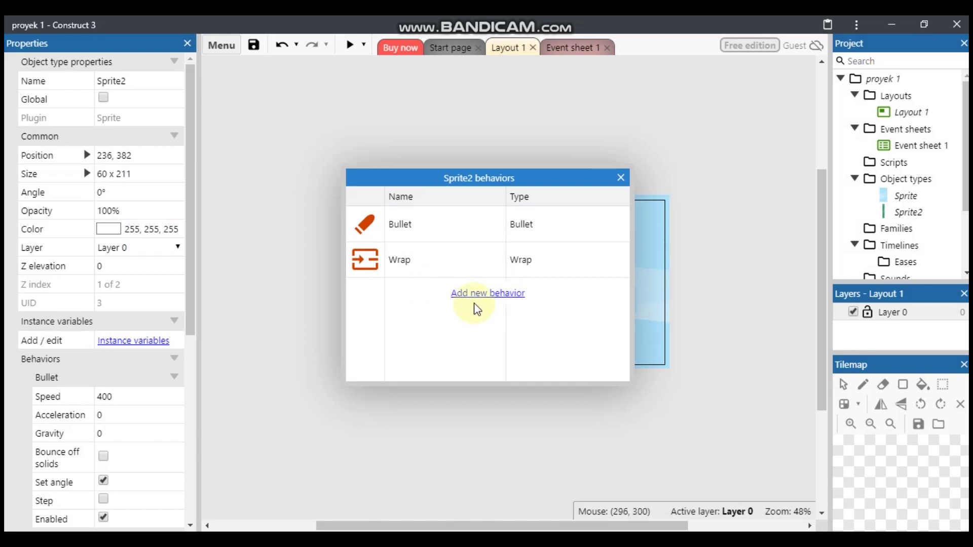
left_click(464, 296)
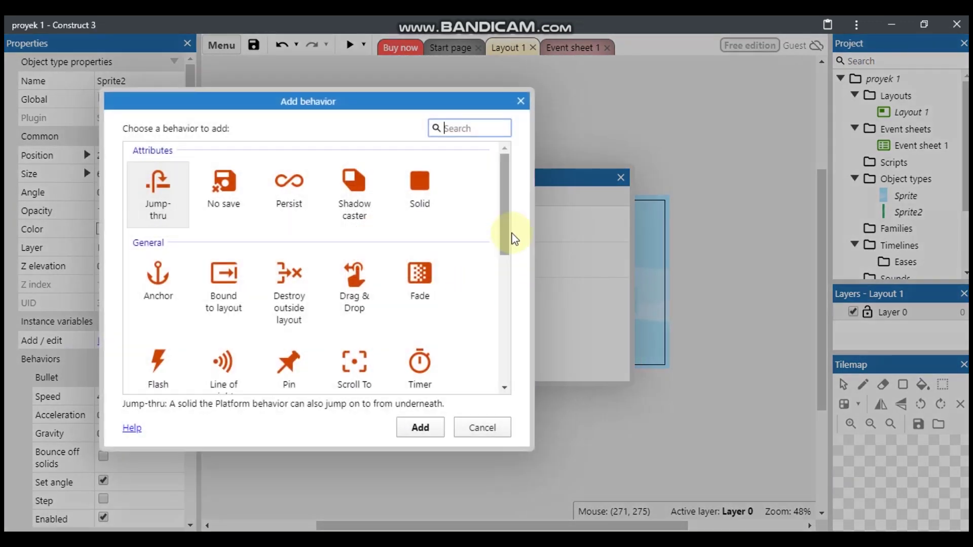
left_click(441, 200)
double_click(442, 195)
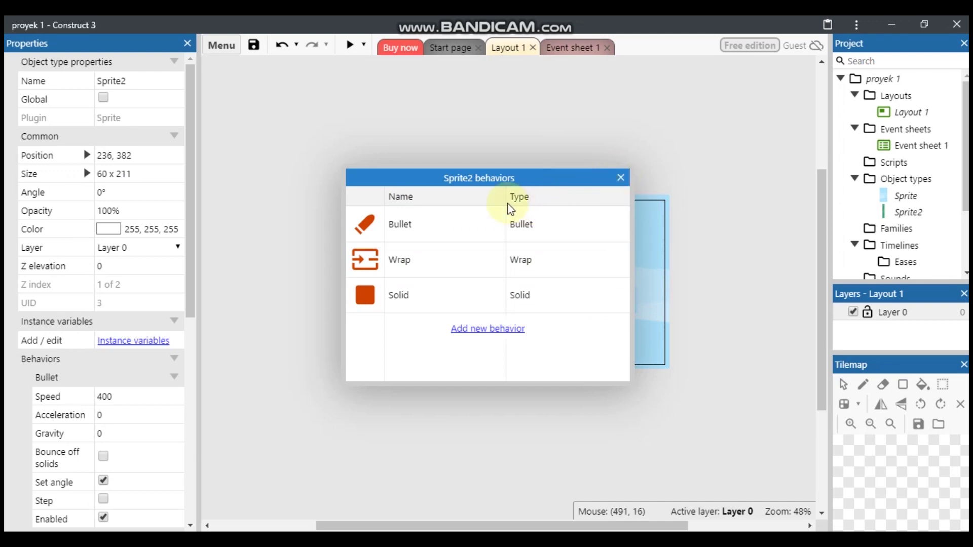
- Set the pipe's Bullet speed to 150 and close the behaviors dialog
left_click_drag(192, 274, 191, 311)
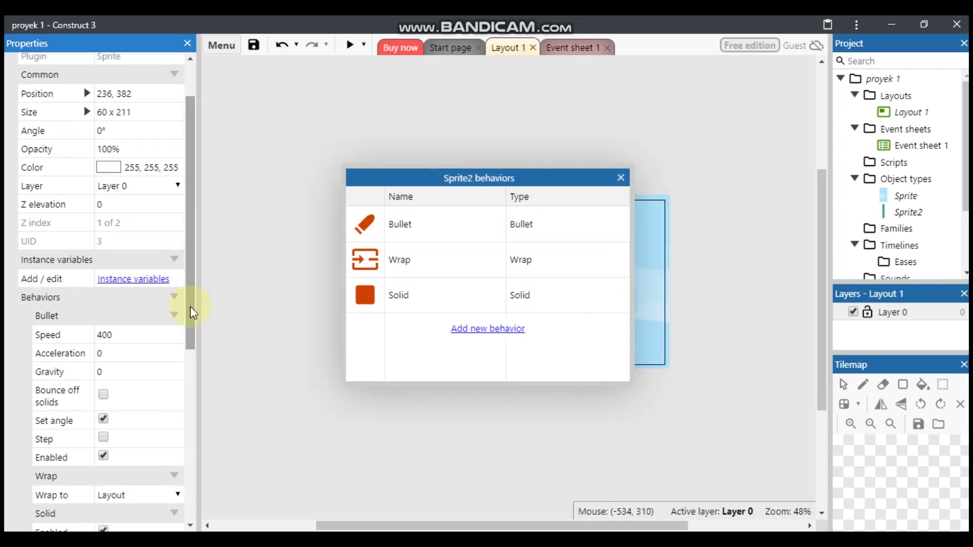
left_click(146, 332)
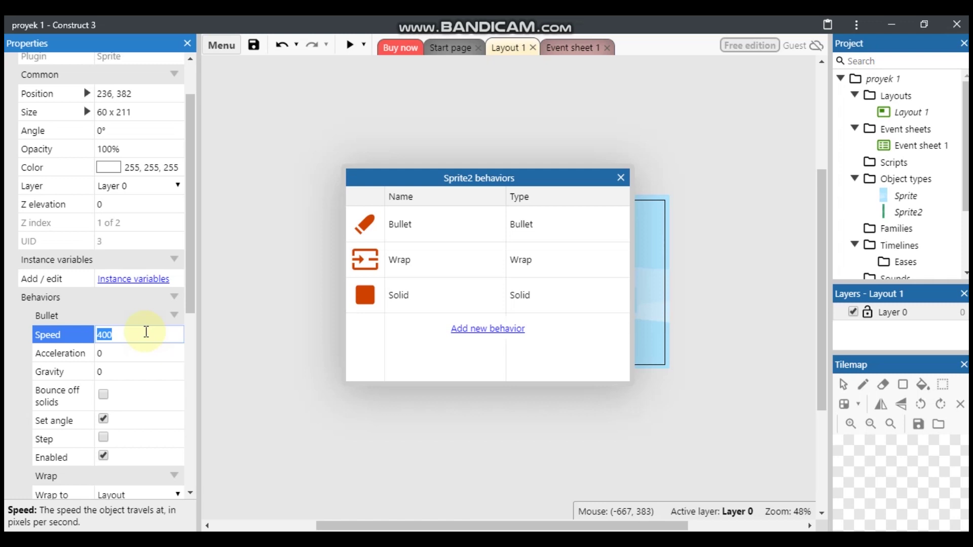
type("150")
left_click(236, 324)
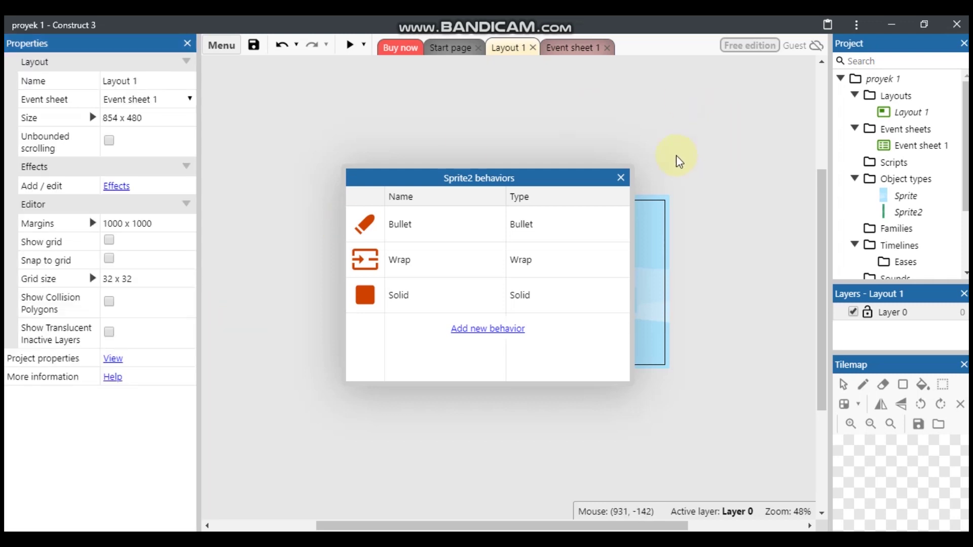
left_click(621, 178)
- Set the pipe's angle to 180° and preview the layout to check its movement
left_click(462, 324)
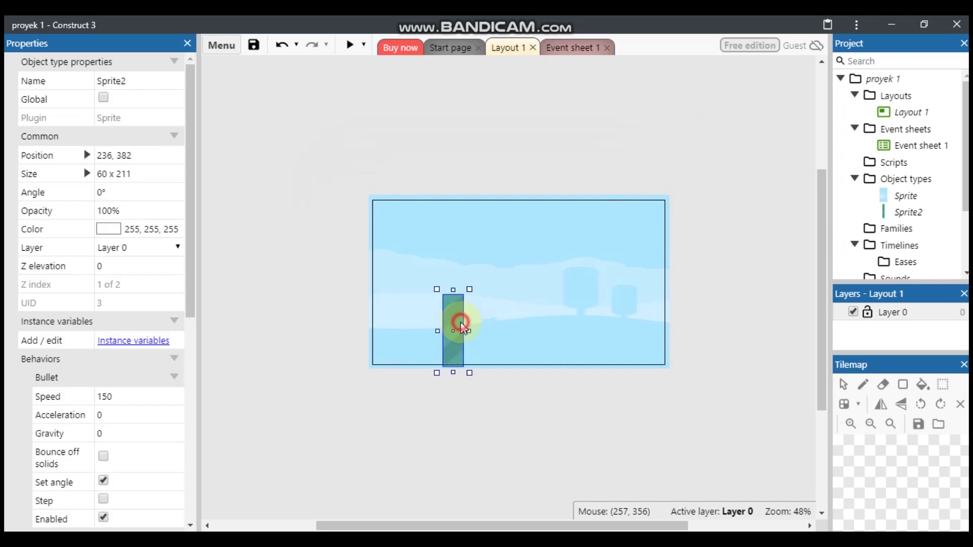
left_click(123, 190)
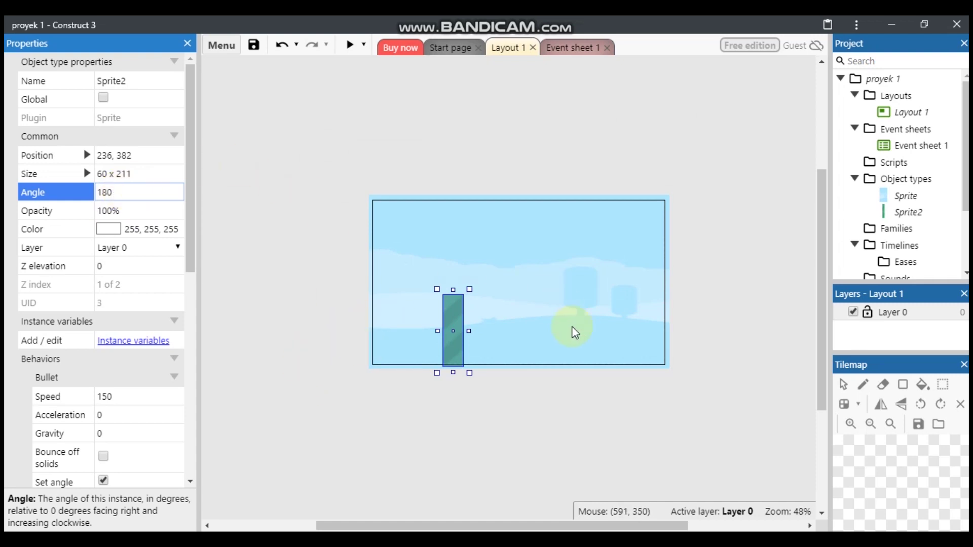
left_click(350, 45)
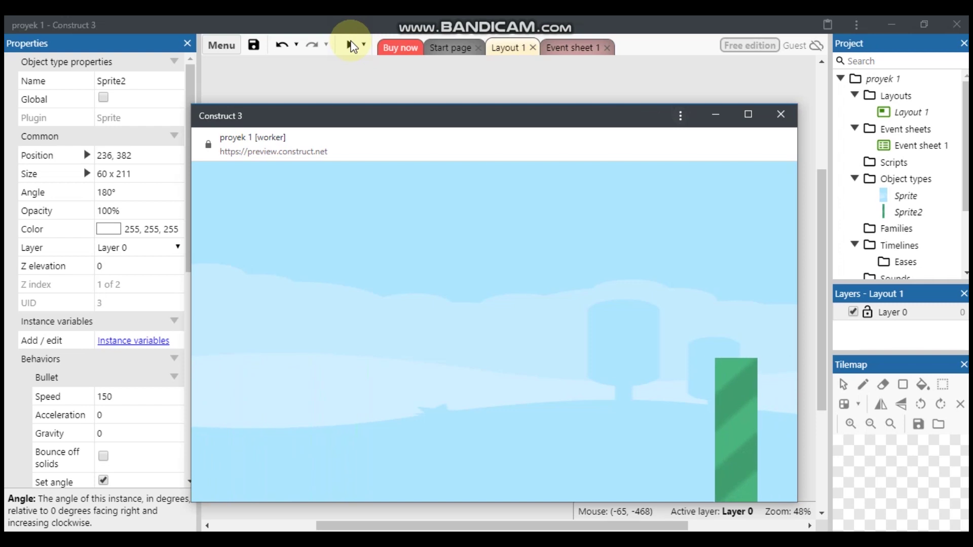
left_click(783, 113)
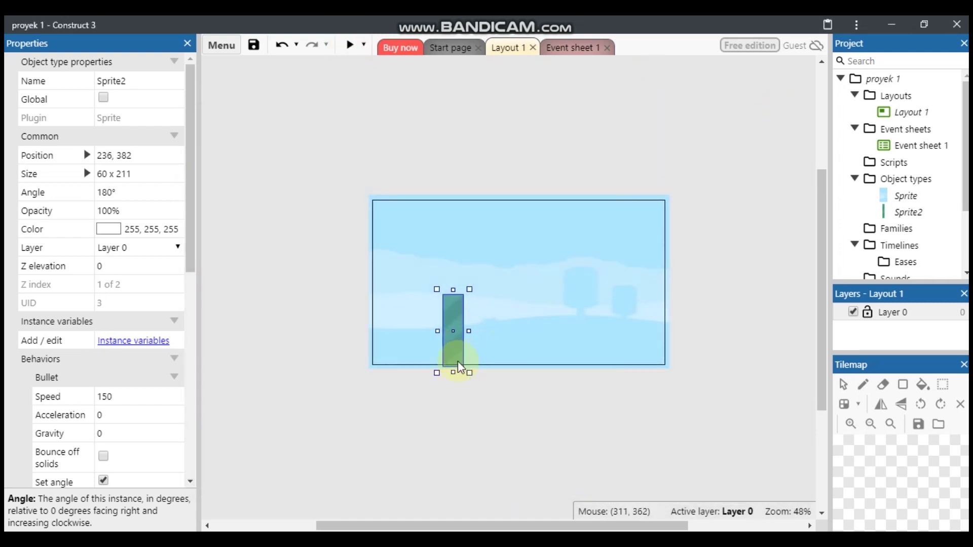
- Copy the pipe, paste it, and place the duplicate directly above the original at about 234, 7, across the layout's top edge
right_click(448, 351)
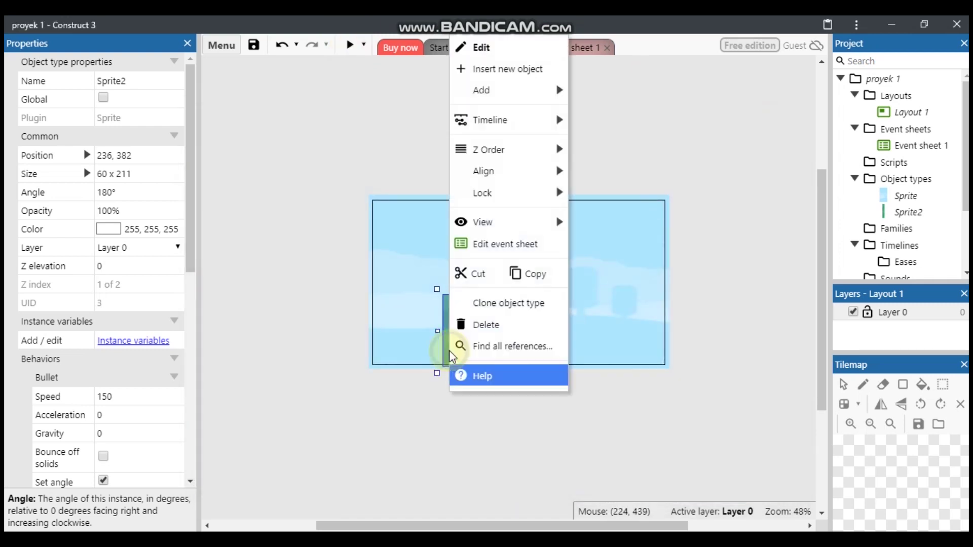
left_click(519, 274)
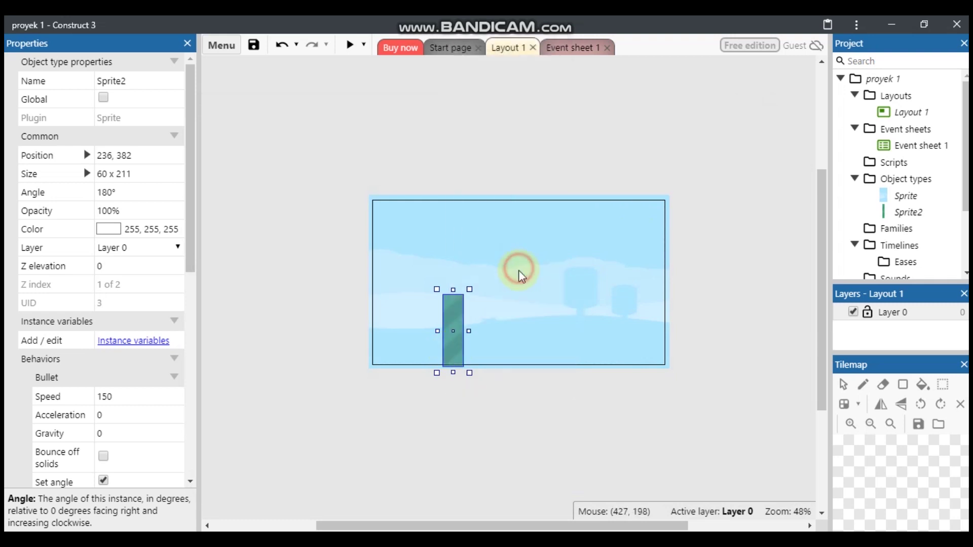
left_click(537, 420)
right_click(509, 372)
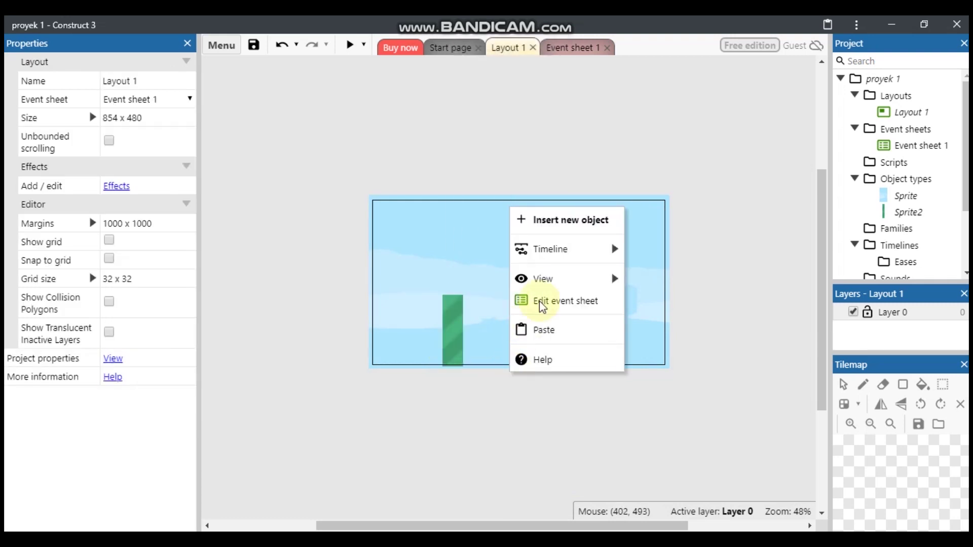
left_click(537, 330)
left_click(516, 372)
left_click_drag(518, 373, 458, 196)
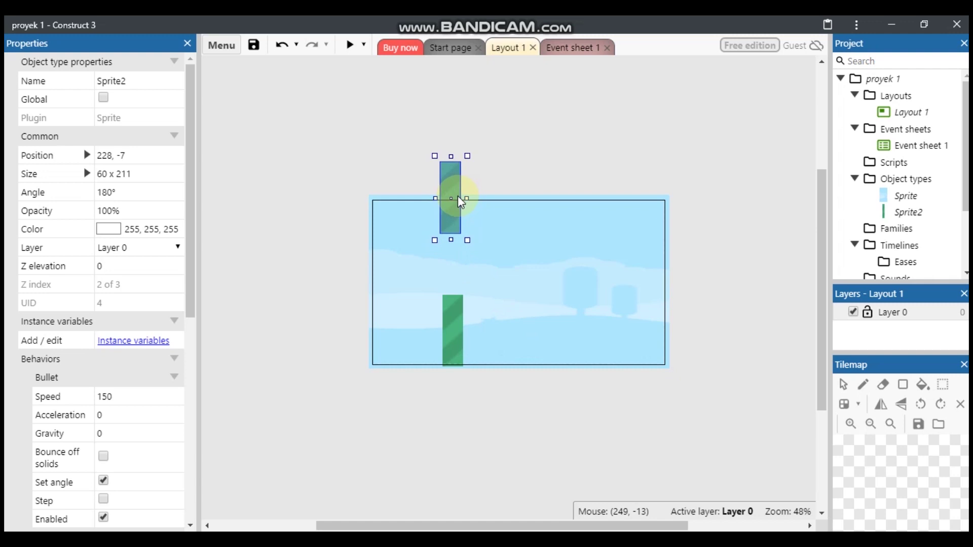
left_click_drag(458, 196, 461, 201)
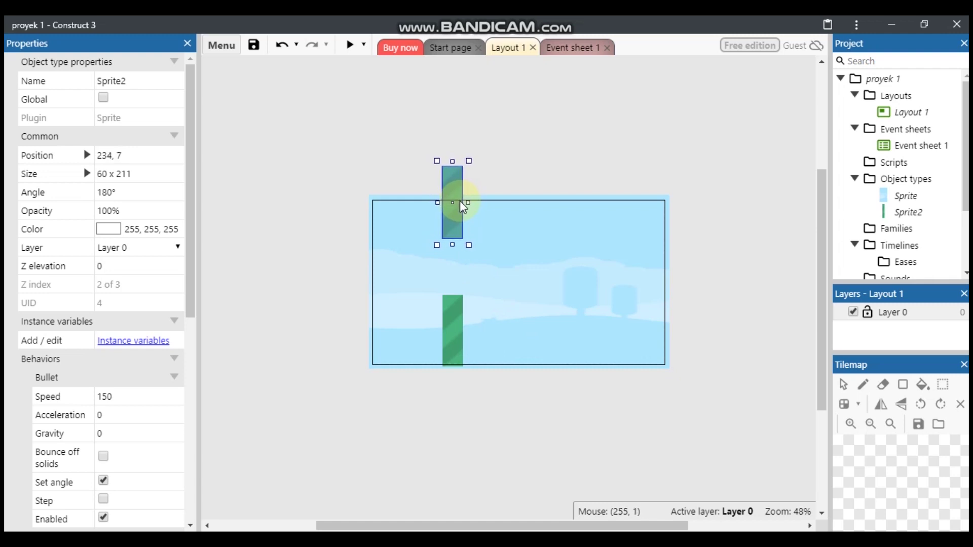
- Duplicate the upper and lower pipe pair and place the copy slightly lower, near the middle of the layout
left_click_drag(430, 130, 496, 431)
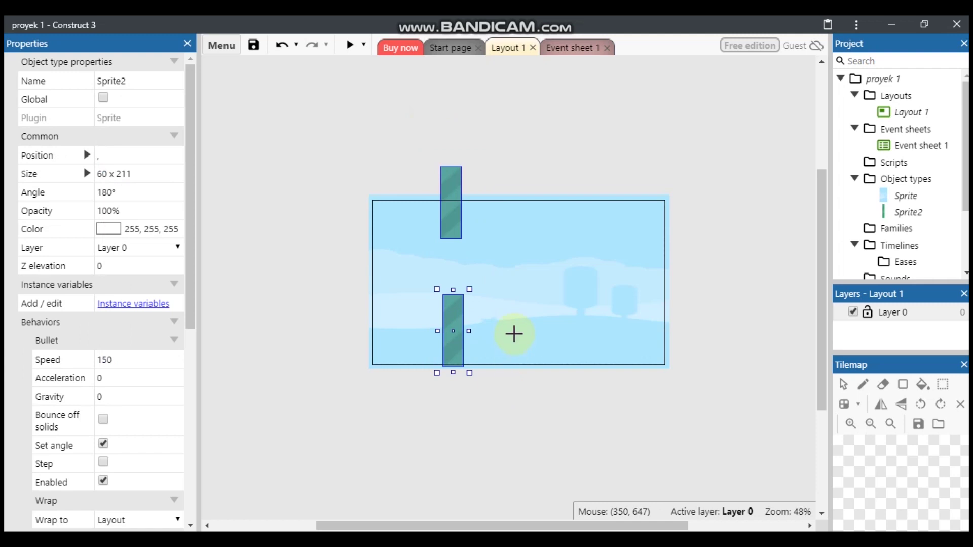
left_click(513, 332)
left_click_drag(508, 267, 534, 232)
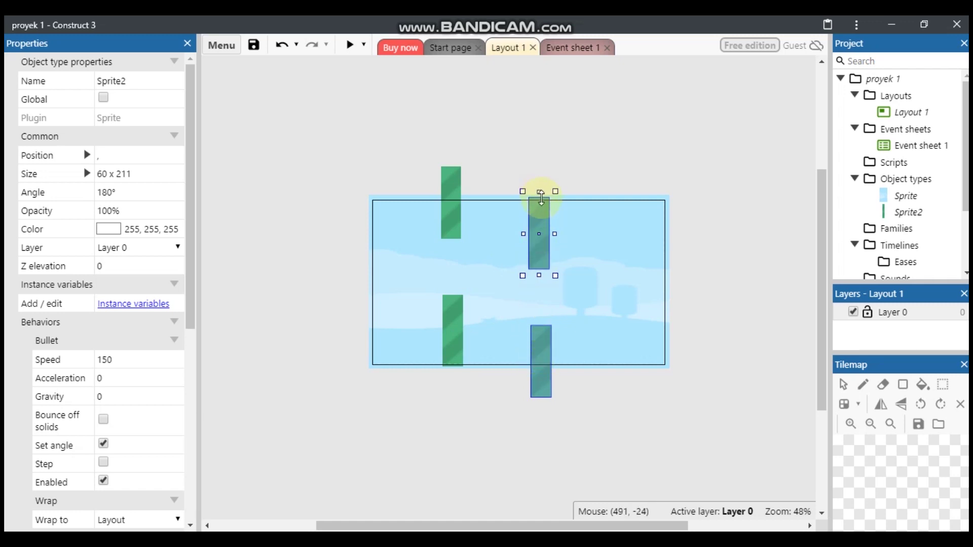
- Paste a third pipe pair and place it slightly higher, in the right part of the layout
key("ctrl+v")
left_click(601, 319)
left_click(598, 257)
left_click_drag(597, 258, 607, 195)
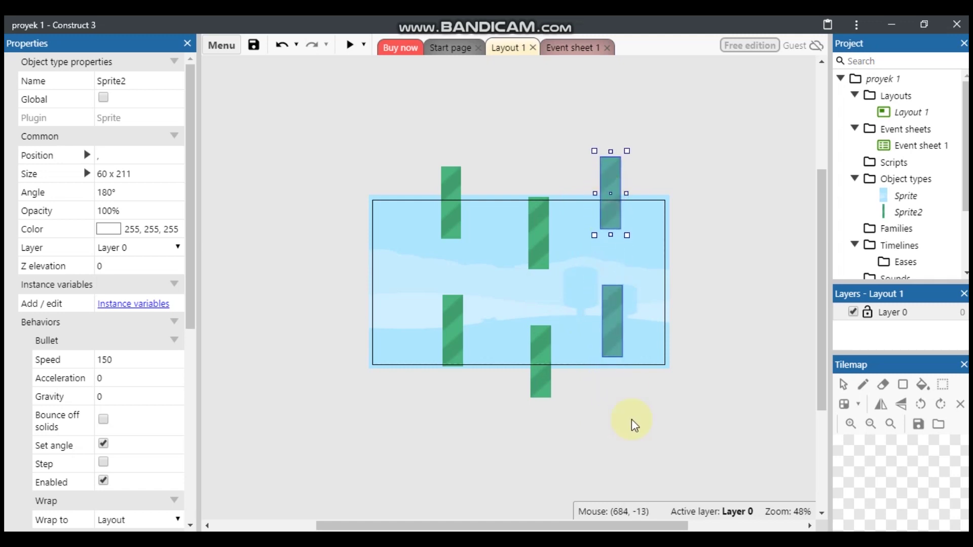
- Stretch the third pair's lower pipe down past the layout's bottom edge and move the pair closer to the right edge
left_click(641, 474)
left_click(614, 335)
left_click_drag(614, 363, 614, 379)
left_click(709, 319)
left_click_drag(638, 113, 598, 381)
left_click_drag(613, 333, 641, 330)
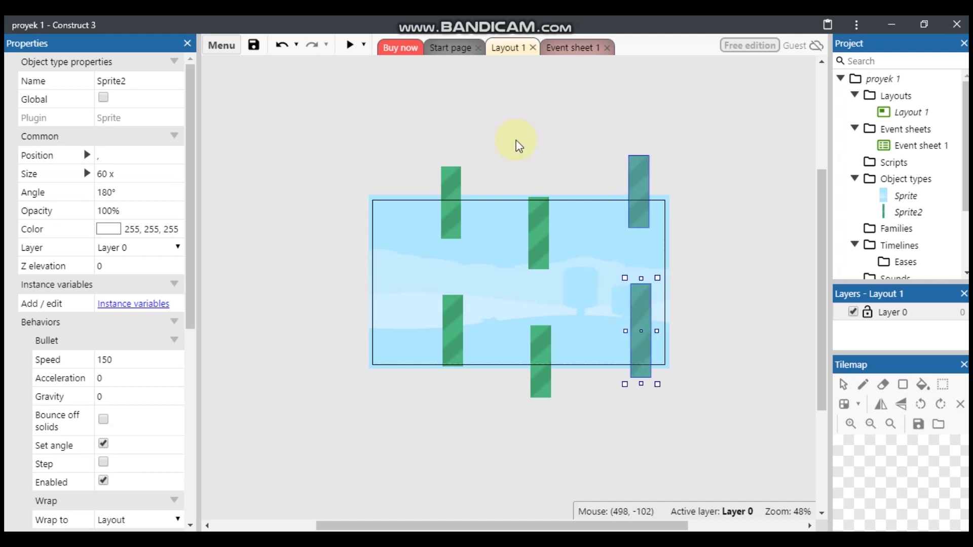
- Select the middle pipe pair, move it slightly right and stretch both pipes slightly taller
left_click_drag(506, 135, 550, 387)
left_click_drag(548, 197, 548, 192)
left_click(687, 269)
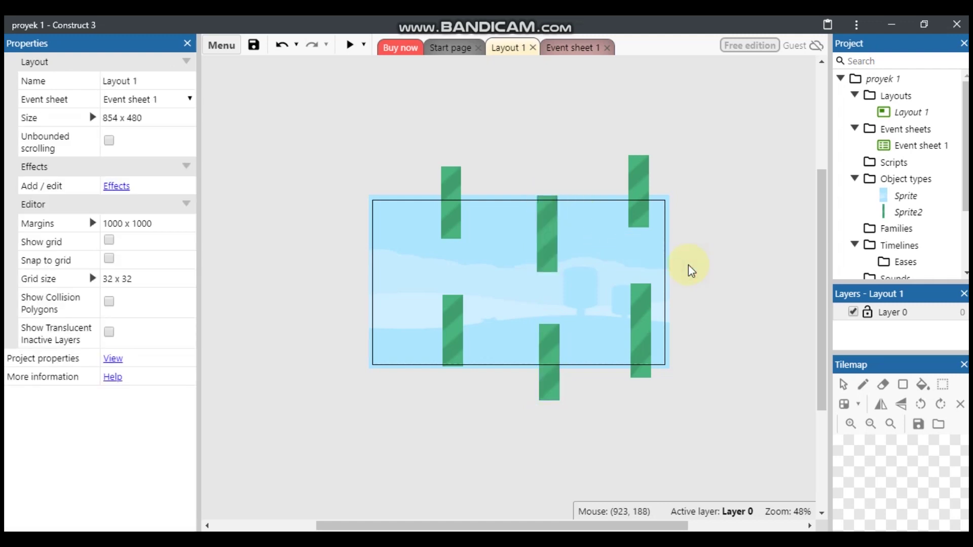
- Preview the layout to check the three moving pipe pairs, and close the preview
left_click(350, 46)
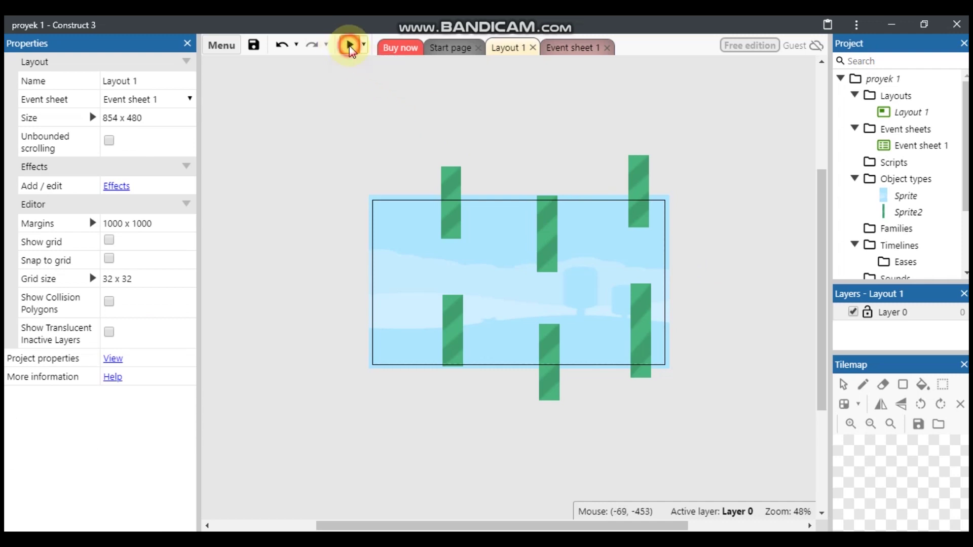
left_click(756, 122)
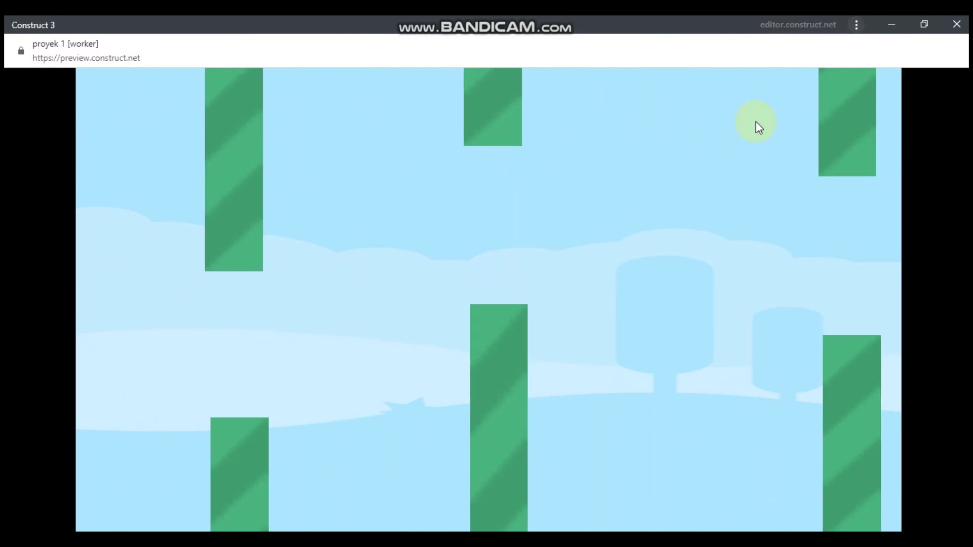
left_click(957, 22)
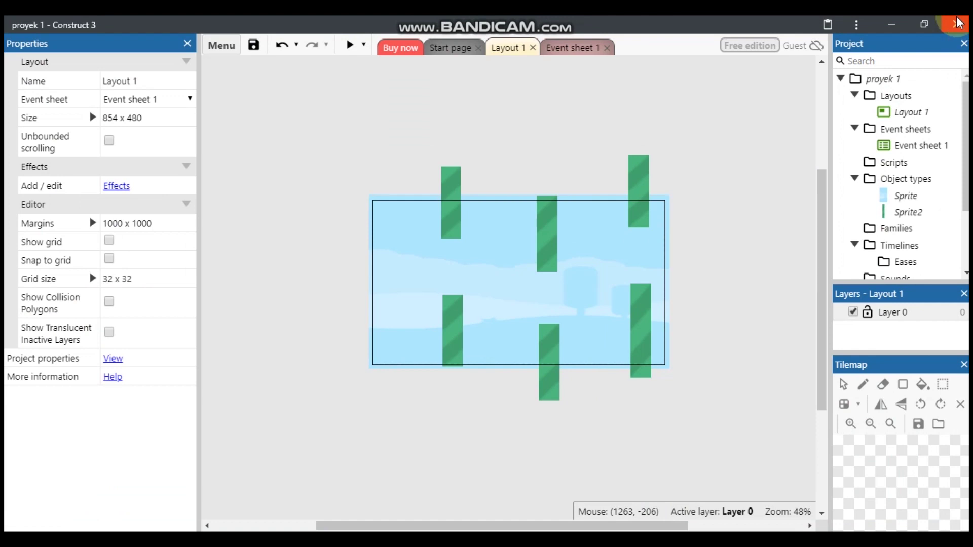
- Insert a new Sprite object into the layout, placing it just below the layout area
right_click(678, 248)
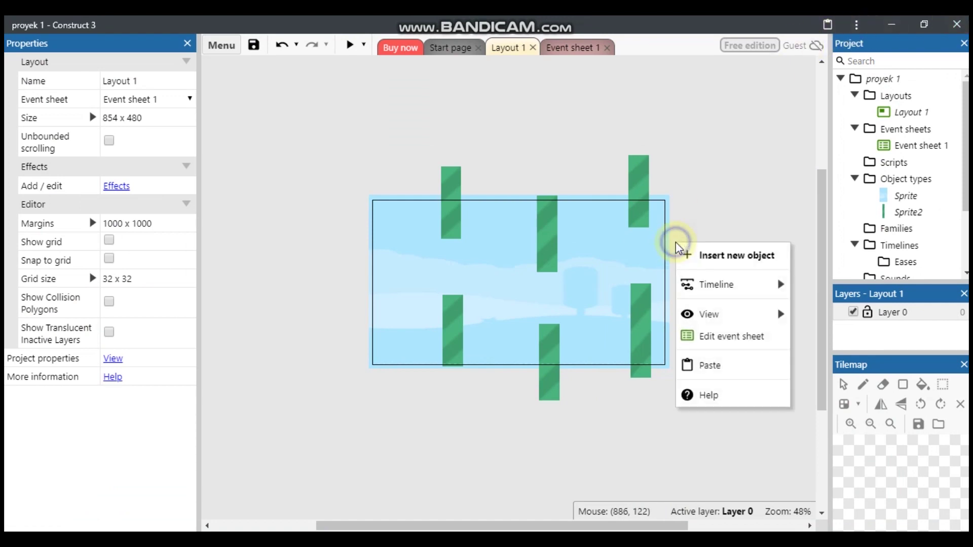
left_click(691, 257)
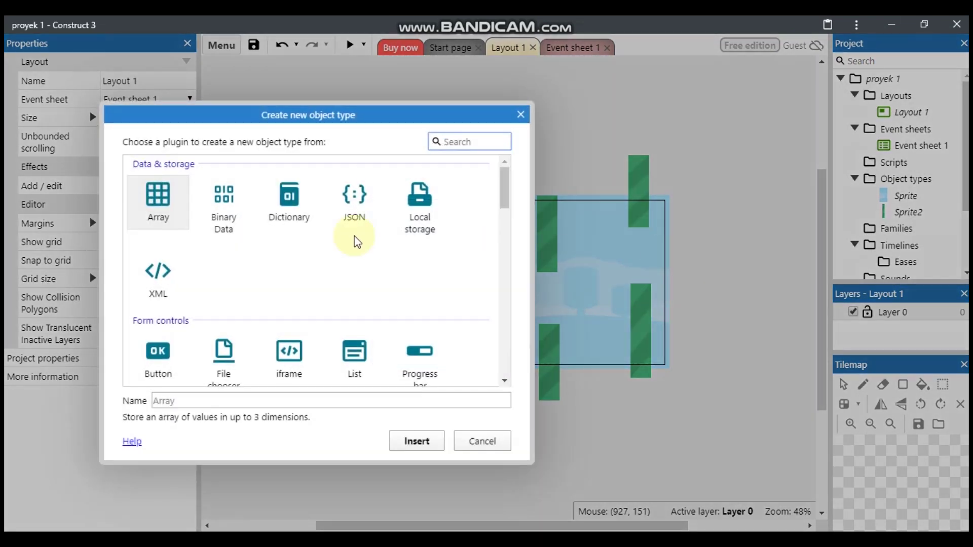
left_click(504, 196)
left_click_drag(505, 196, 476, 256)
left_click(354, 200)
left_click(355, 202)
left_click(488, 402)
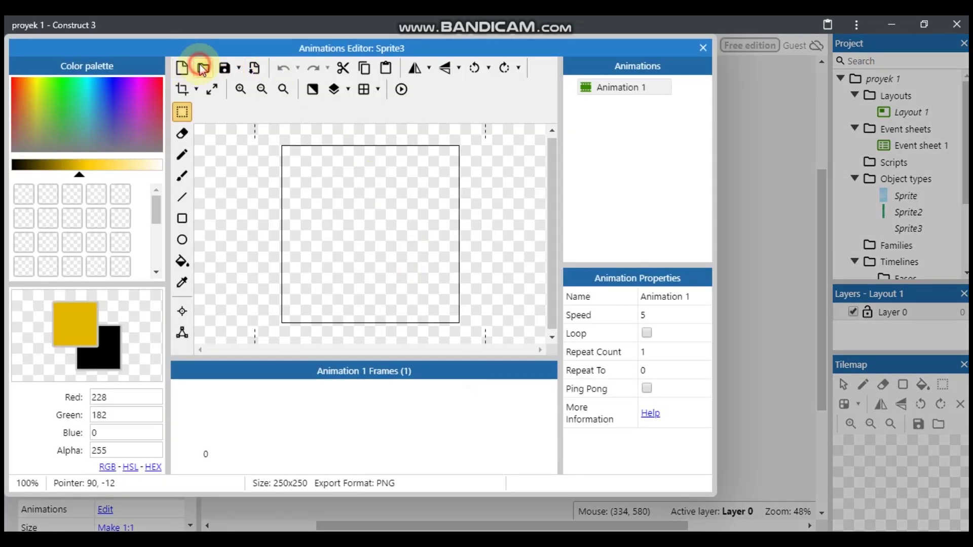
- Load the bird image from file into the new sprite's animation frame and crop its transparent edges
left_click(203, 67)
left_click(170, 154)
double_click(171, 154)
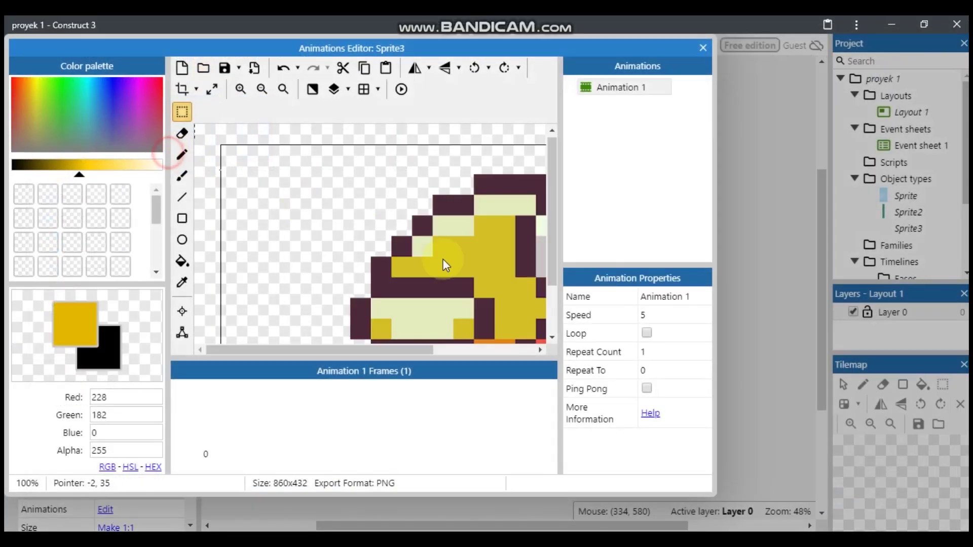
scroll(387, 169, "down", 3)
scroll(388, 171, "up", 3)
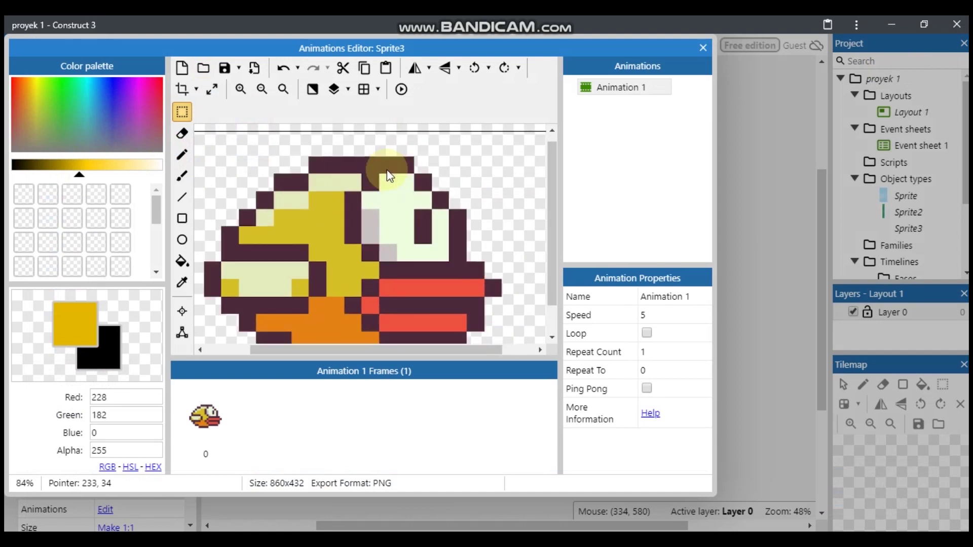
left_click(182, 89)
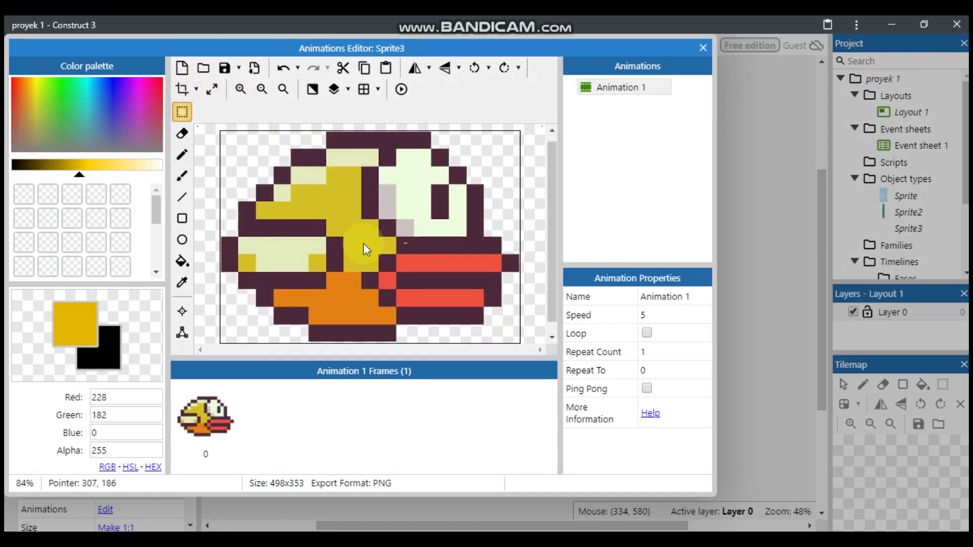
- Resize the bird image to 70 pixels wide with its aspect ratio kept, and place the sprite at about 93, 190
left_click(215, 96)
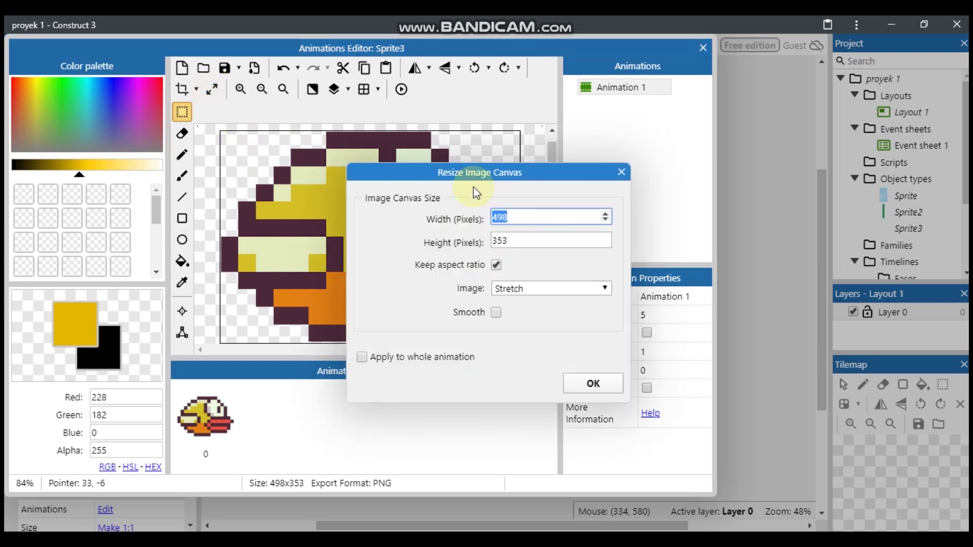
type("70")
key("Return")
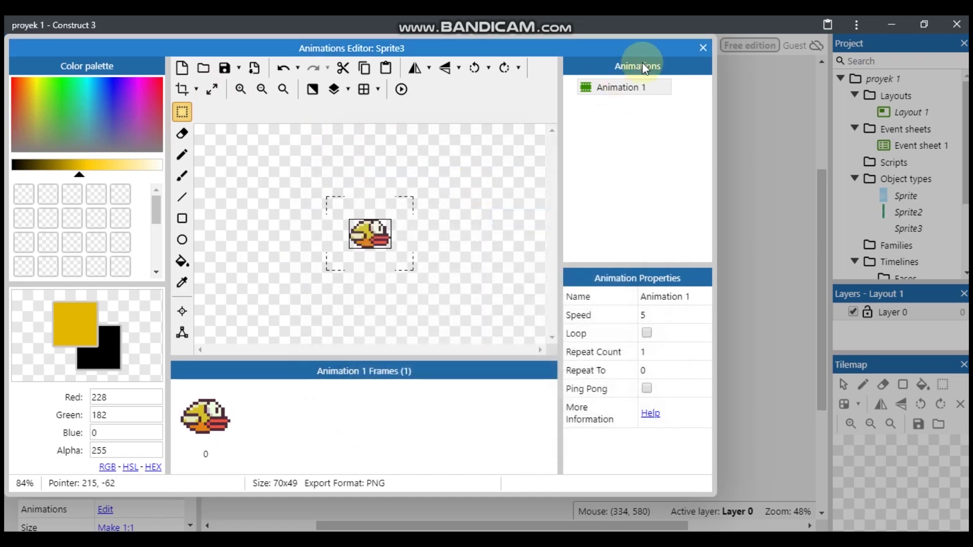
left_click(703, 47)
left_click_drag(500, 398, 416, 262)
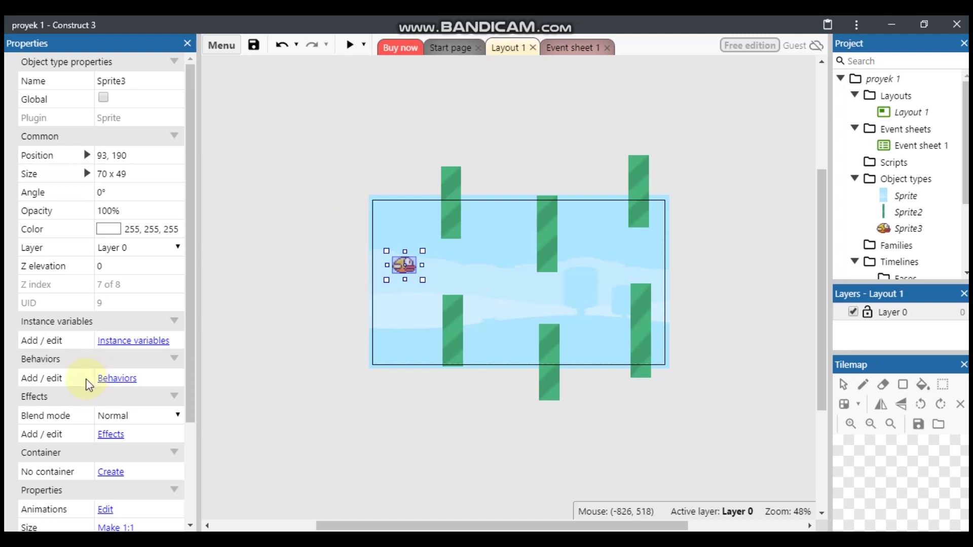
- Add the Jump-thru and Solid behaviors to the bird sprite
left_click(117, 378)
left_click(463, 223)
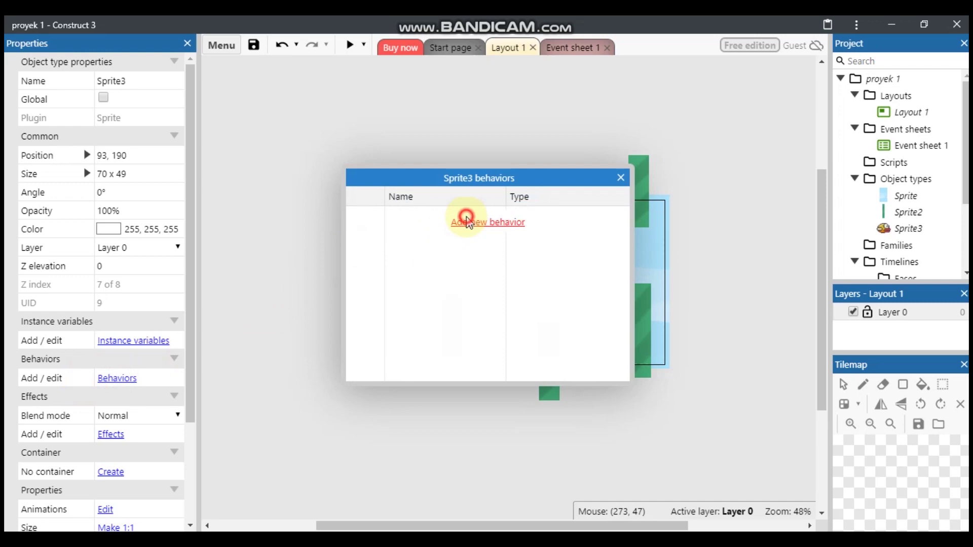
left_click(145, 207)
double_click(145, 205)
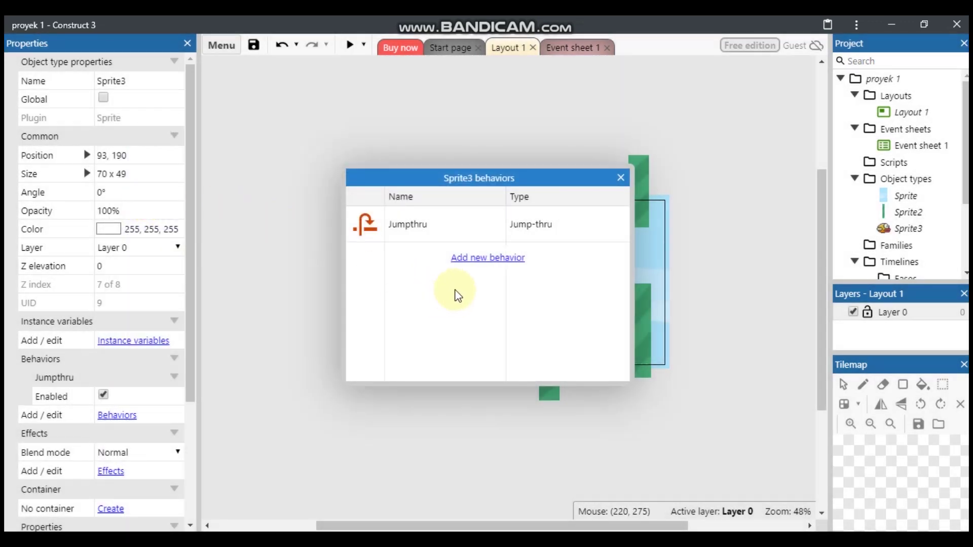
left_click(472, 259)
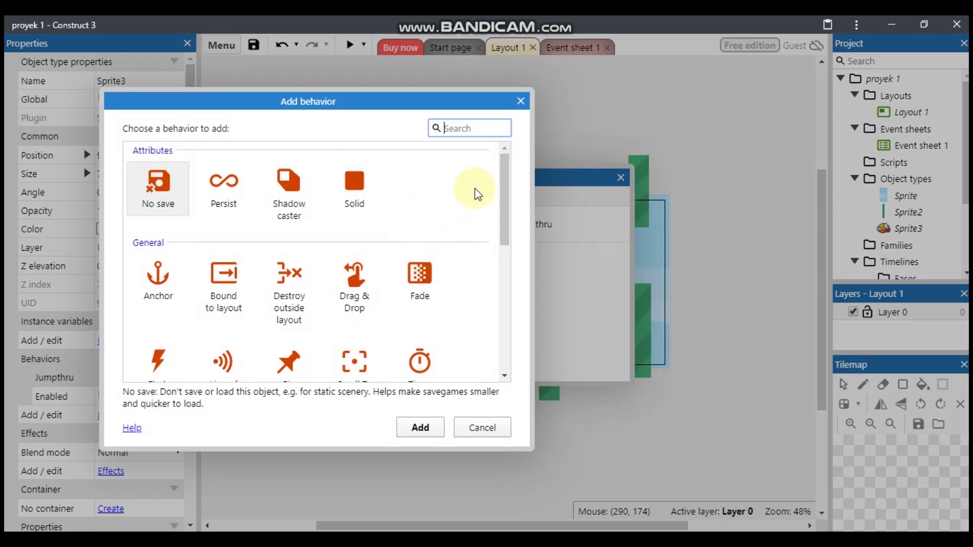
double_click(356, 188)
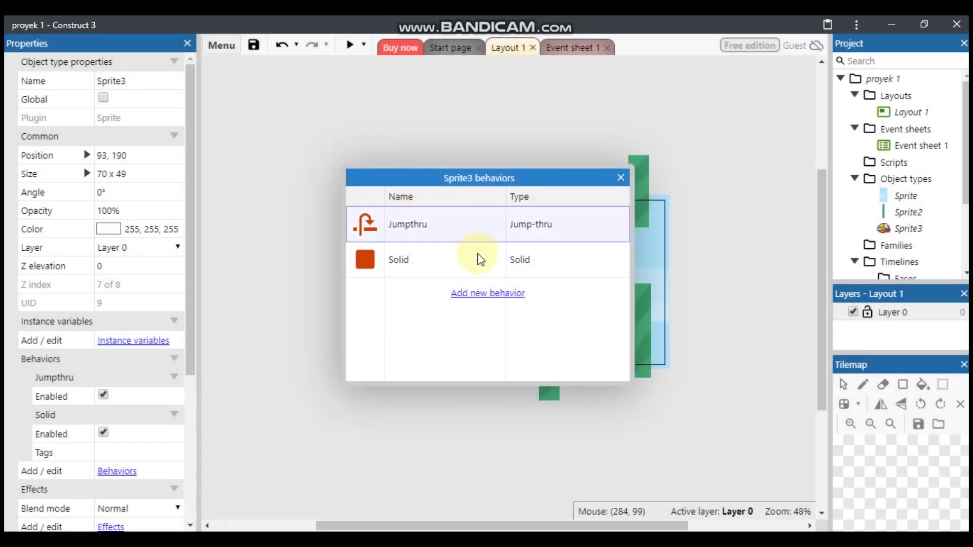
- Add the Platform behavior to the bird sprite and close its behaviors list
left_click(465, 294)
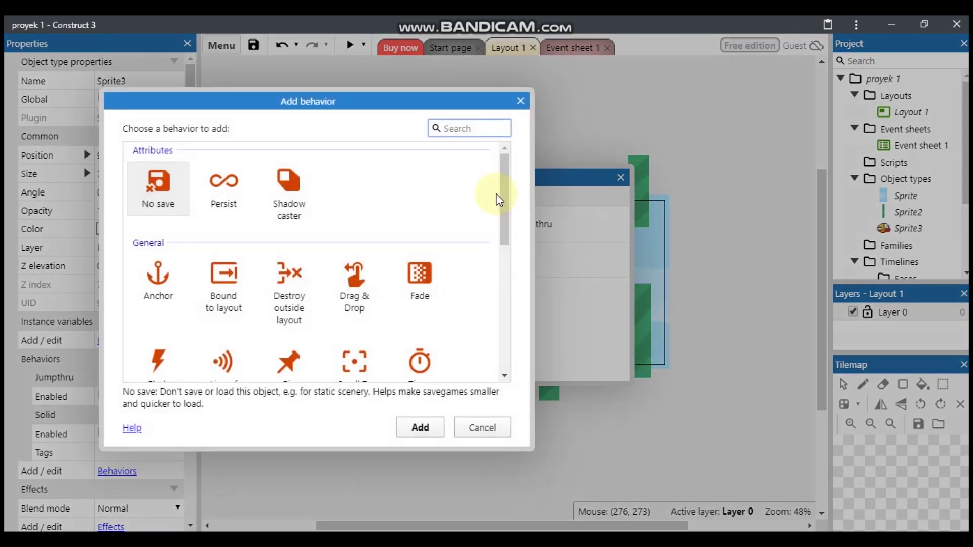
left_click_drag(503, 196, 500, 343)
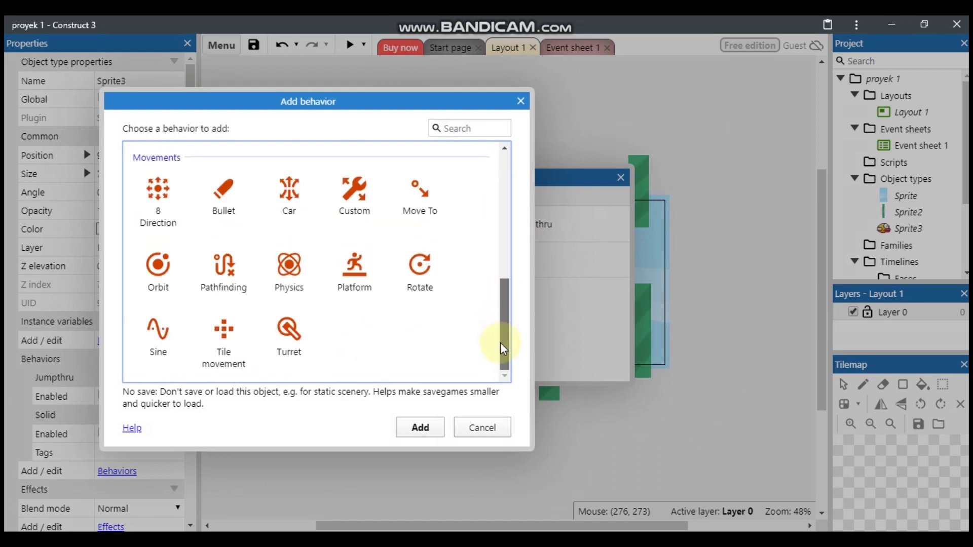
double_click(353, 286)
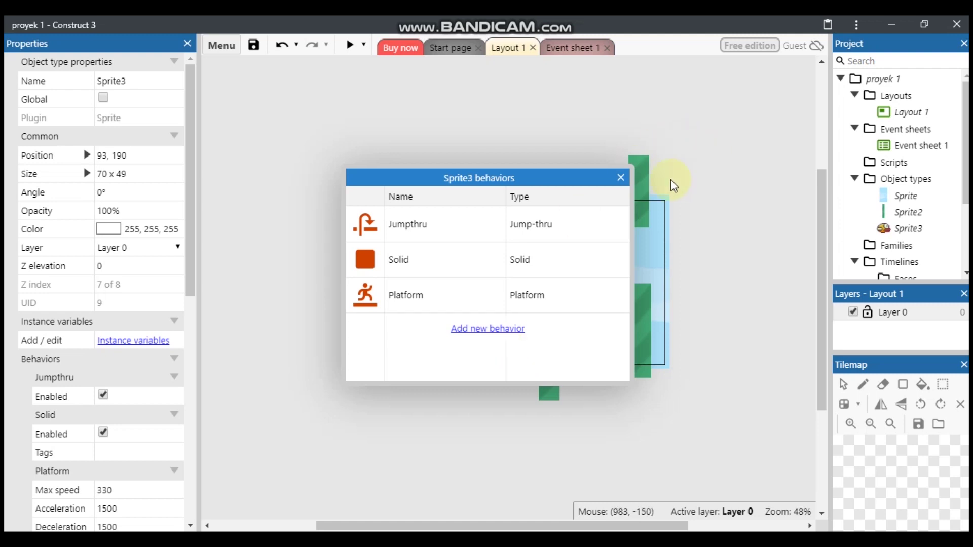
left_click(620, 178)
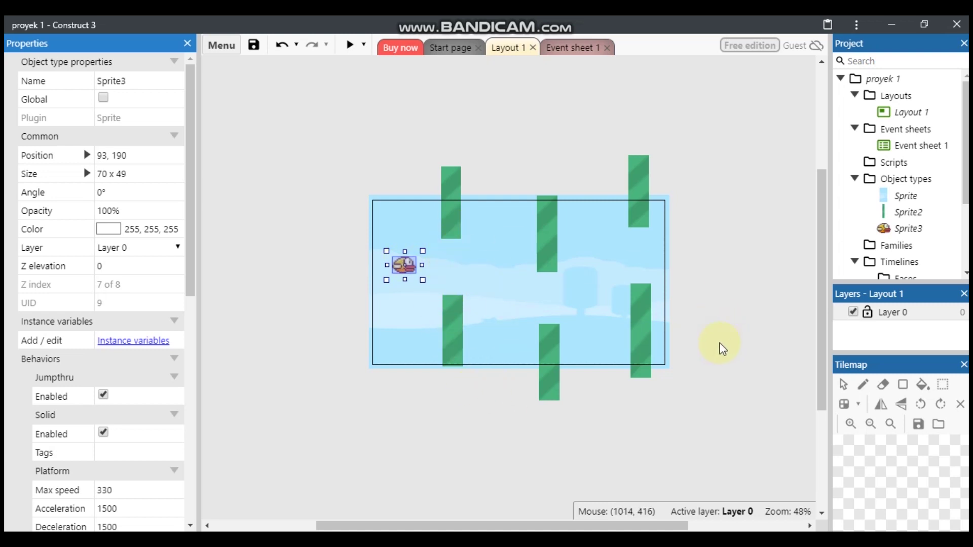
- Clone the pipe object type Sprite2 in the project
left_click(907, 212)
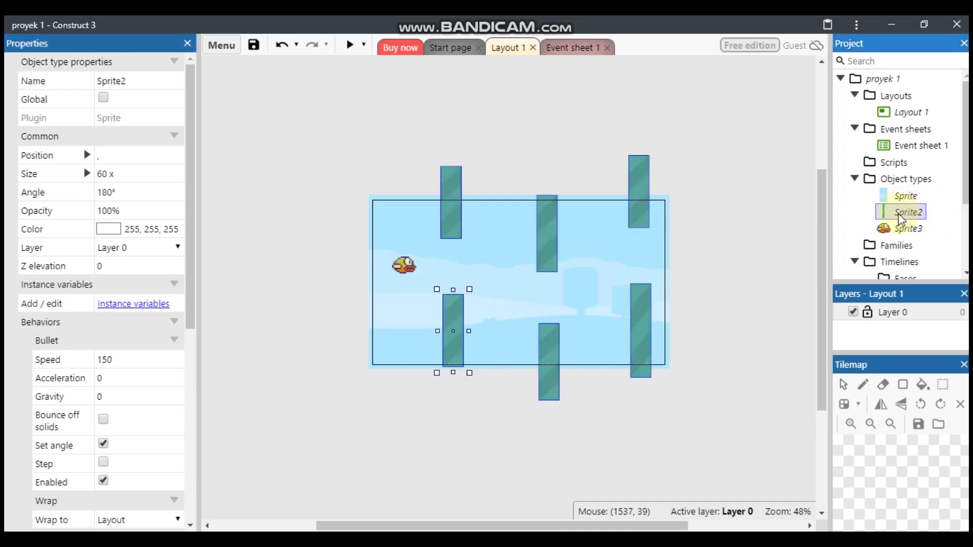
right_click(899, 217)
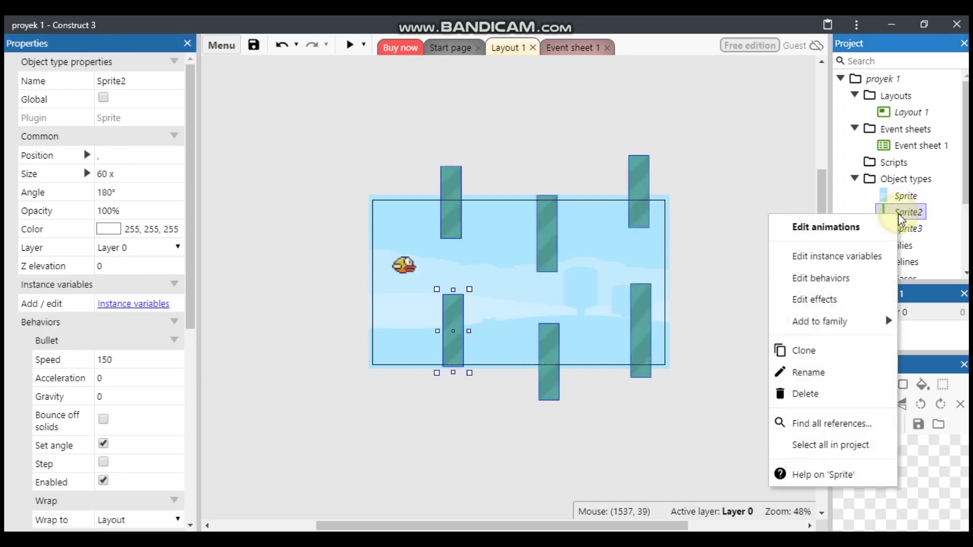
left_click(845, 347)
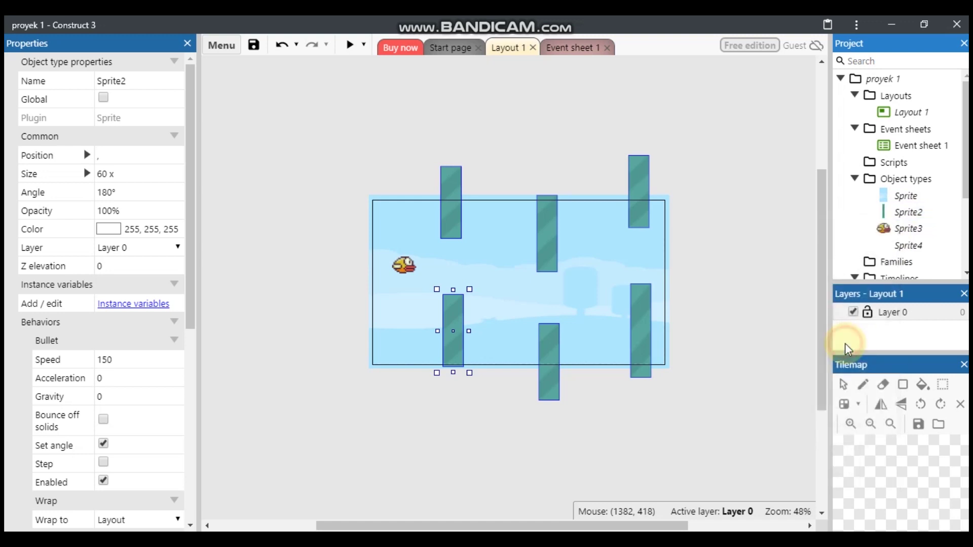
- Rename the cloned pipe object sensorPoin and place an instance in the first pipe pair's gap at about 234, 185
left_click(909, 246)
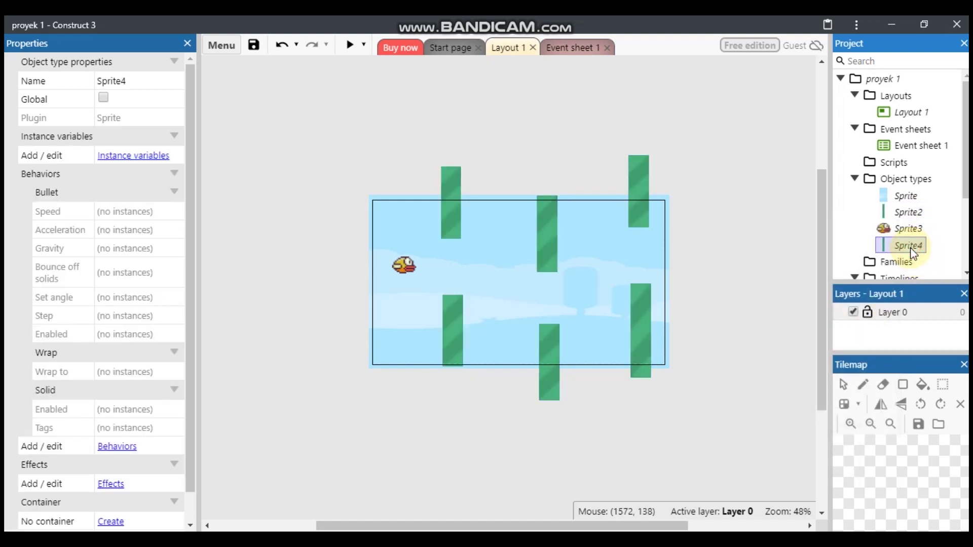
right_click(909, 248)
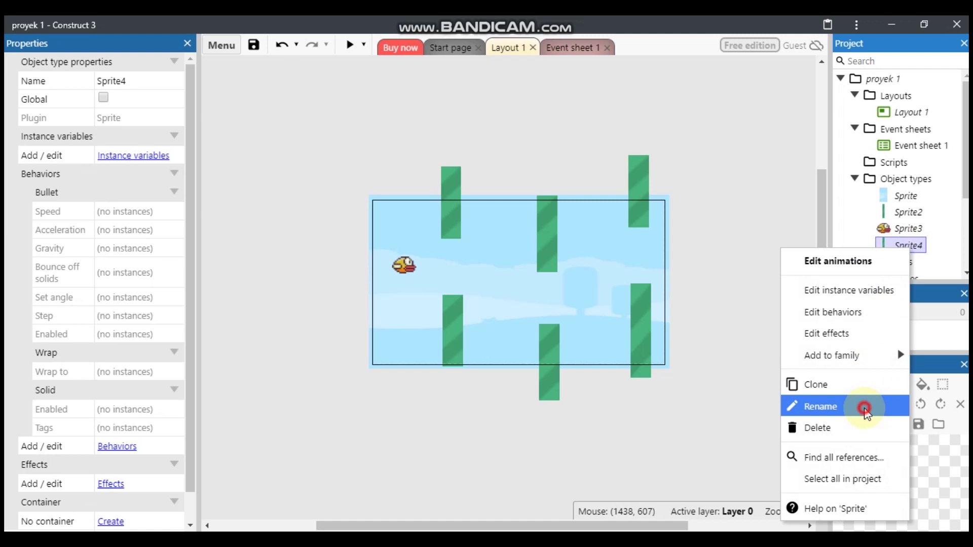
left_click(864, 409)
type("se")
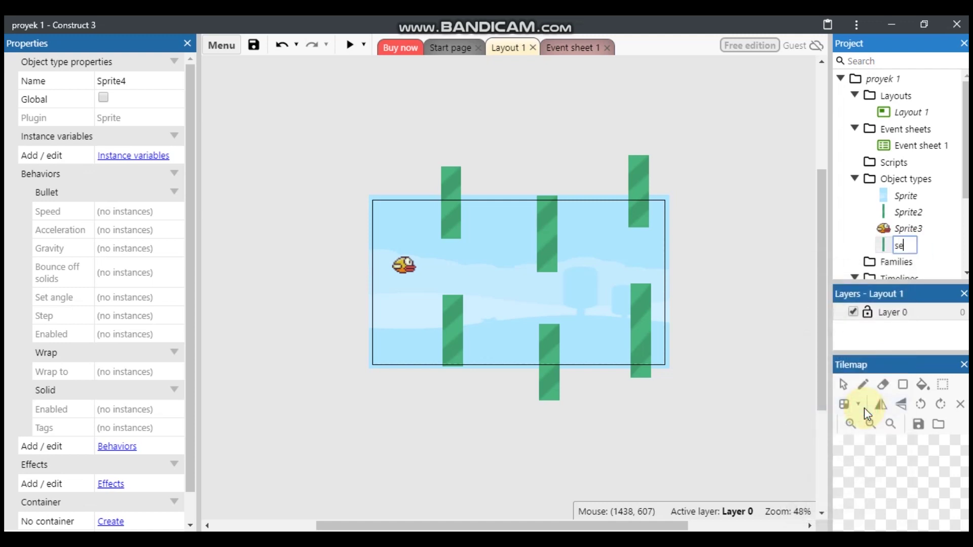
type("nsor poin")
key("Return")
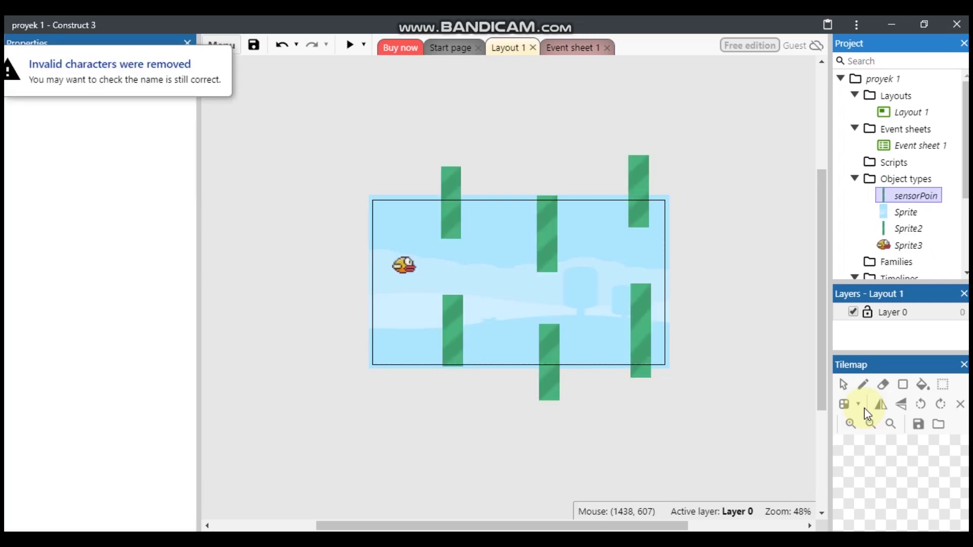
left_click(893, 198)
left_click_drag(893, 199, 451, 267)
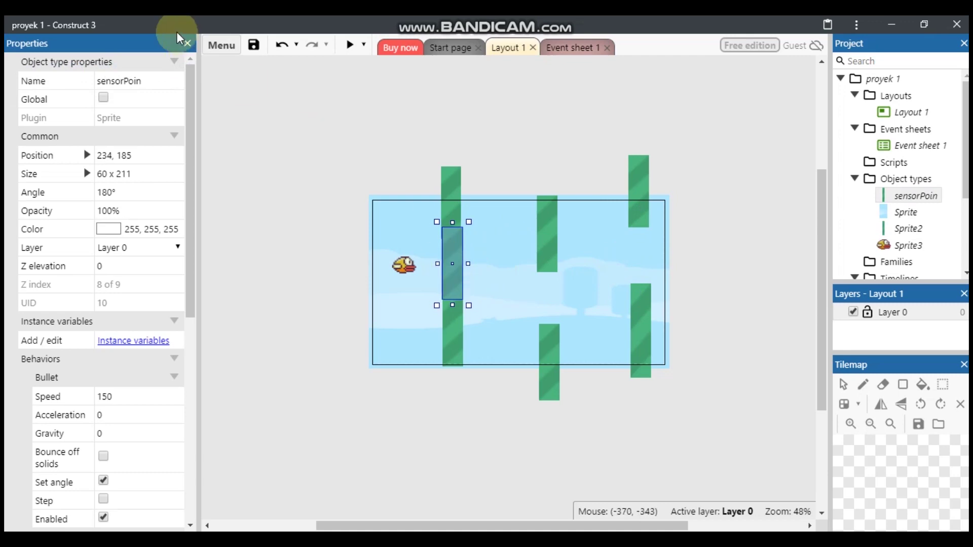
- Reconnect the computer to the secured Wi-Fi network and preview the layout with the sensor between the pipes
left_click(350, 45)
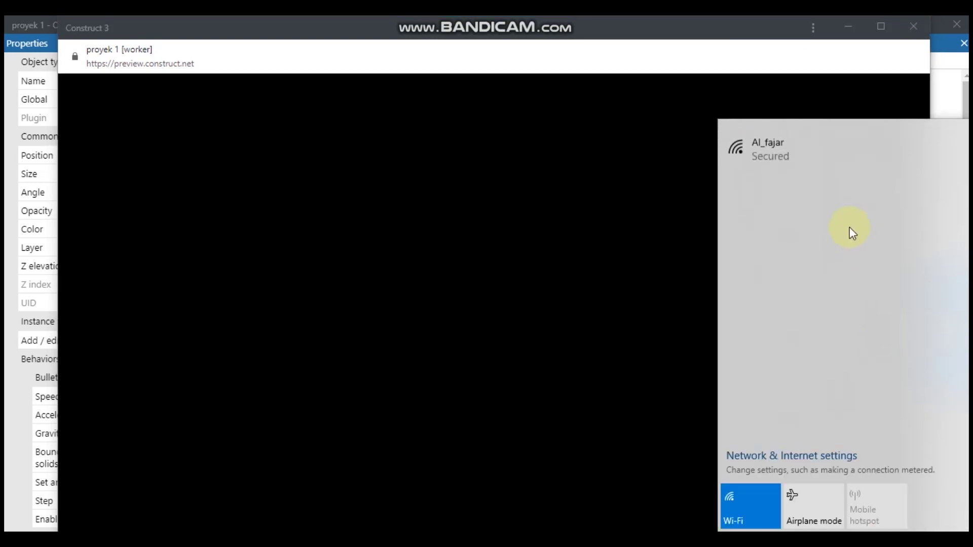
left_click(813, 148)
left_click(883, 216)
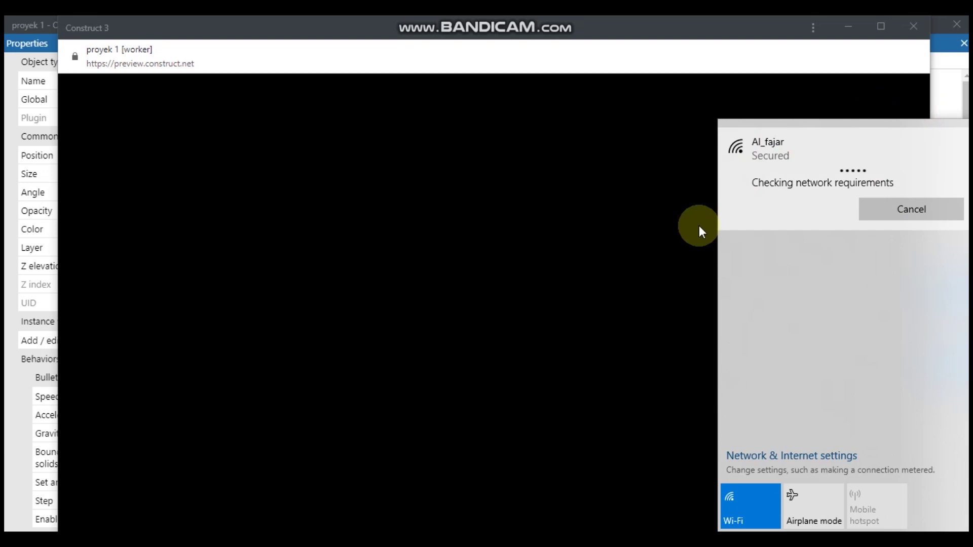
left_click(628, 317)
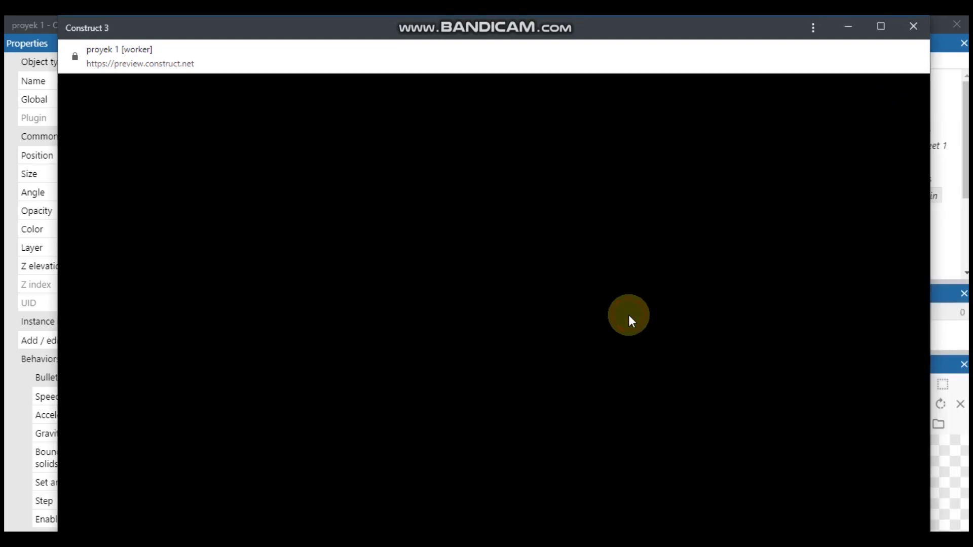
left_click(913, 26)
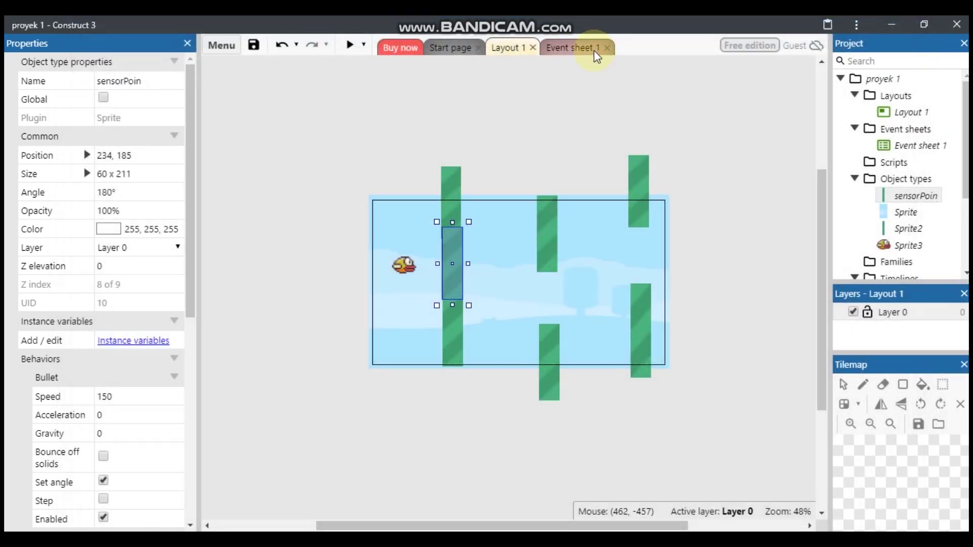
left_click(356, 50)
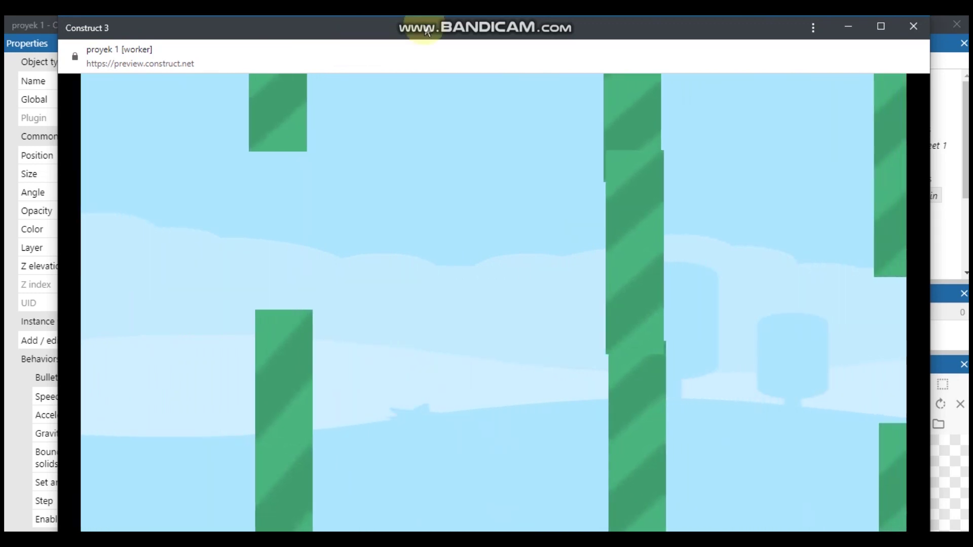
left_click(913, 26)
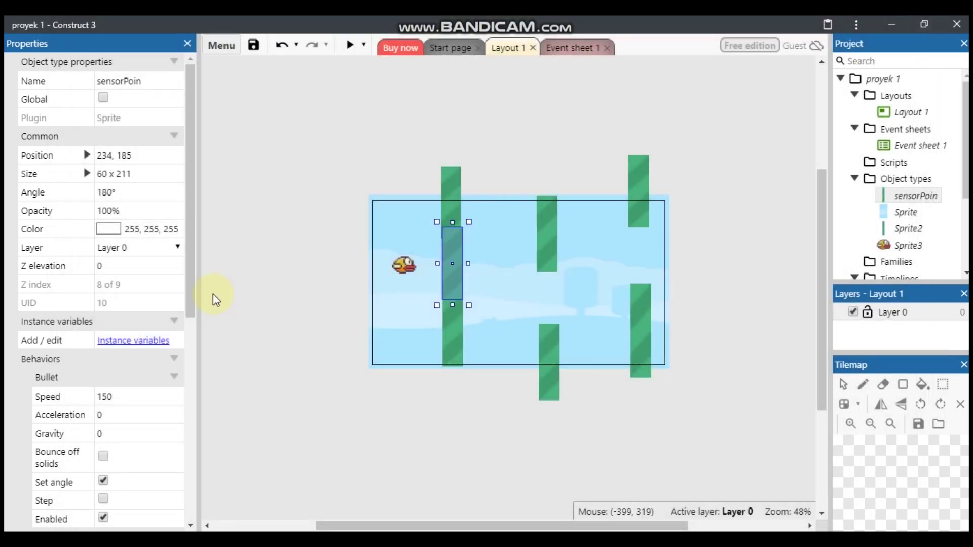
- Remove the Solid behavior from sensorPoin and check its remaining behaviors against those of the first upper pipe
left_click_drag(191, 278, 191, 353)
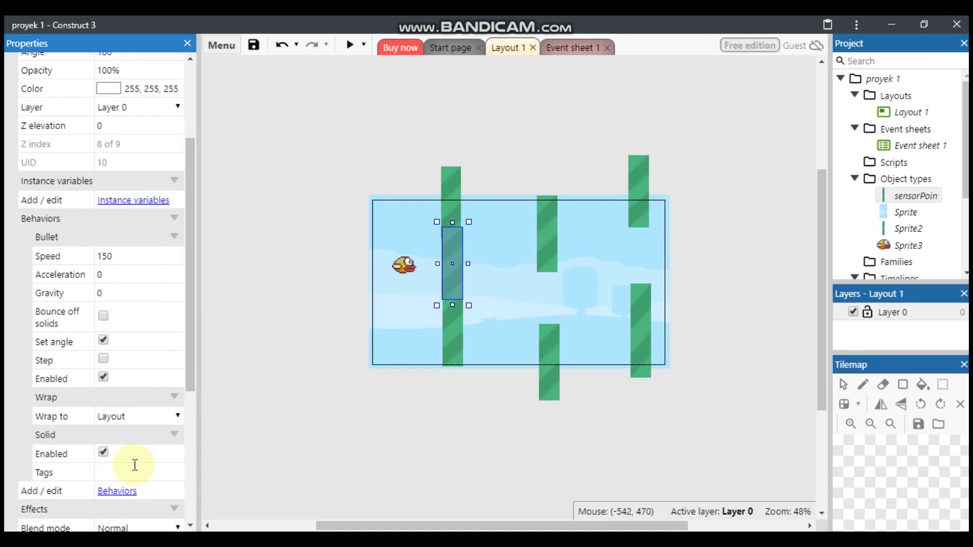
left_click(126, 490)
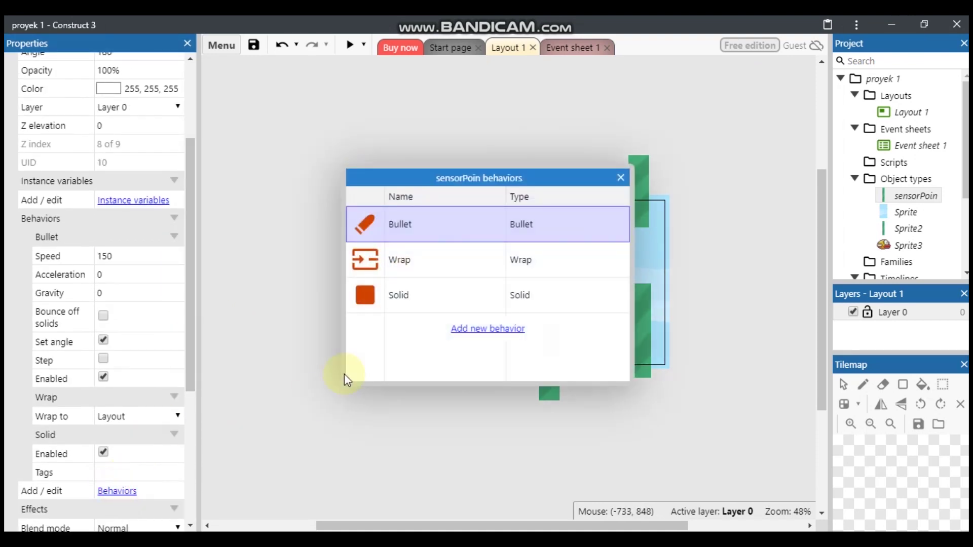
left_click(406, 297)
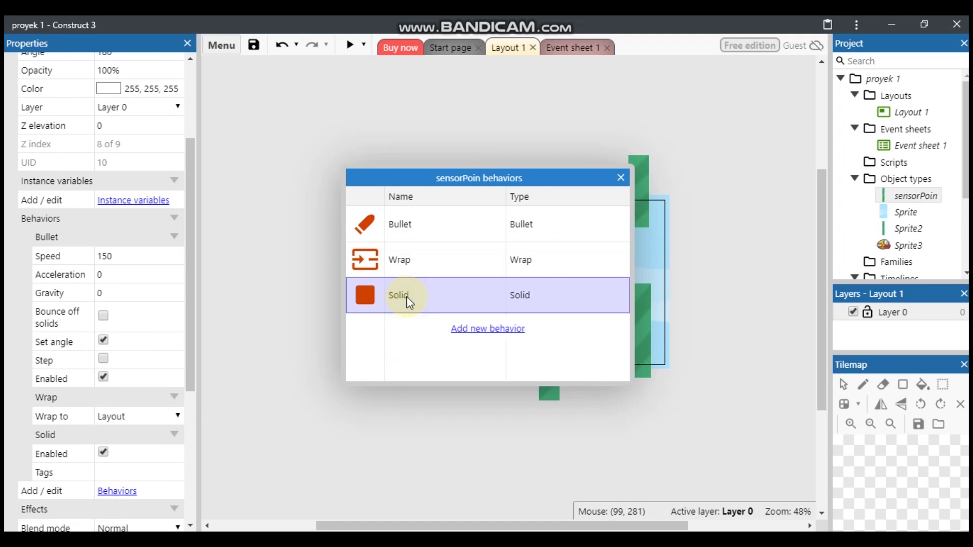
key("Delete")
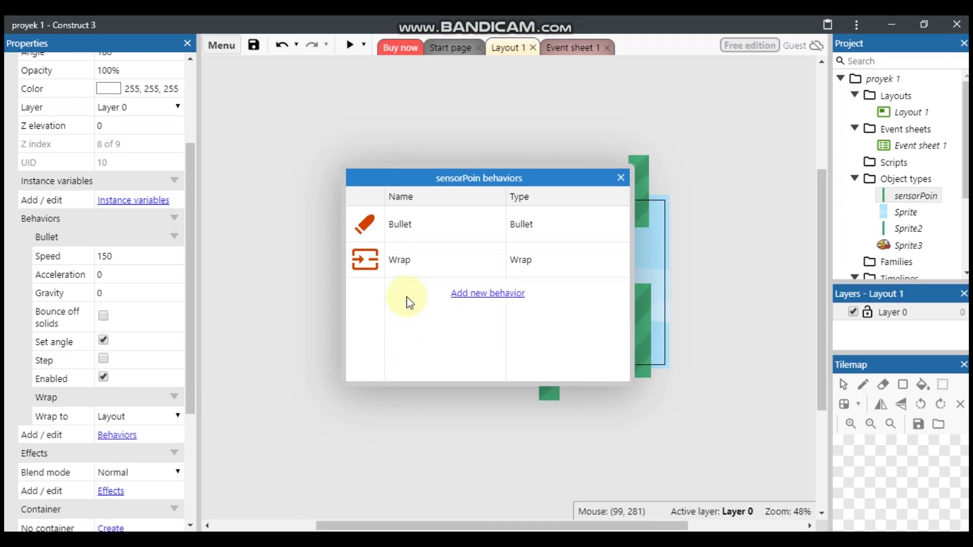
left_click(620, 177)
left_click(456, 195)
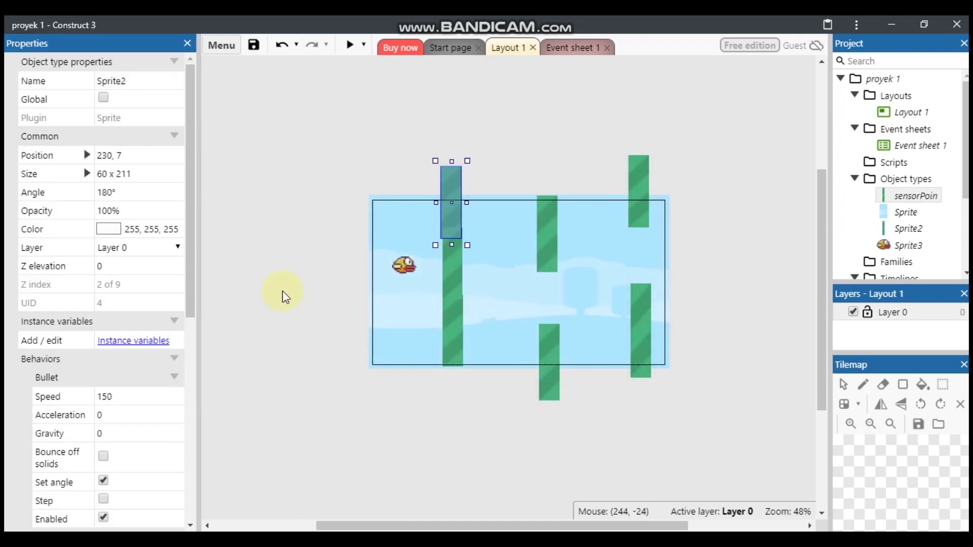
left_click_drag(192, 269, 188, 385)
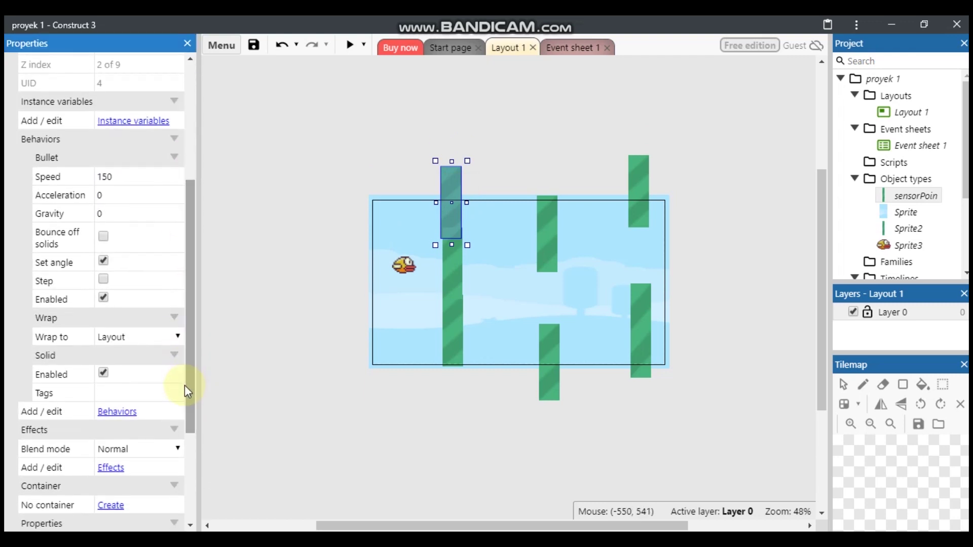
left_click(446, 280)
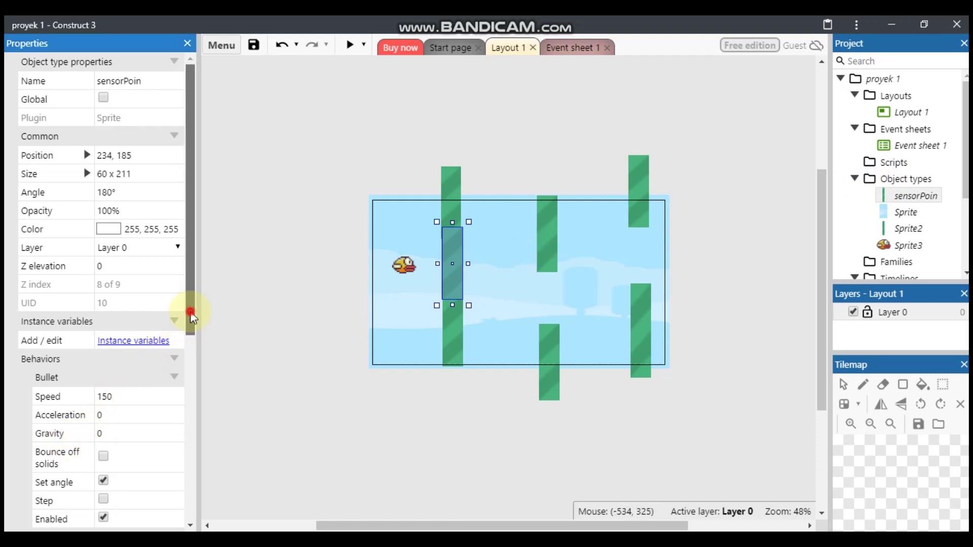
left_click_drag(190, 312, 190, 385)
left_click(114, 445)
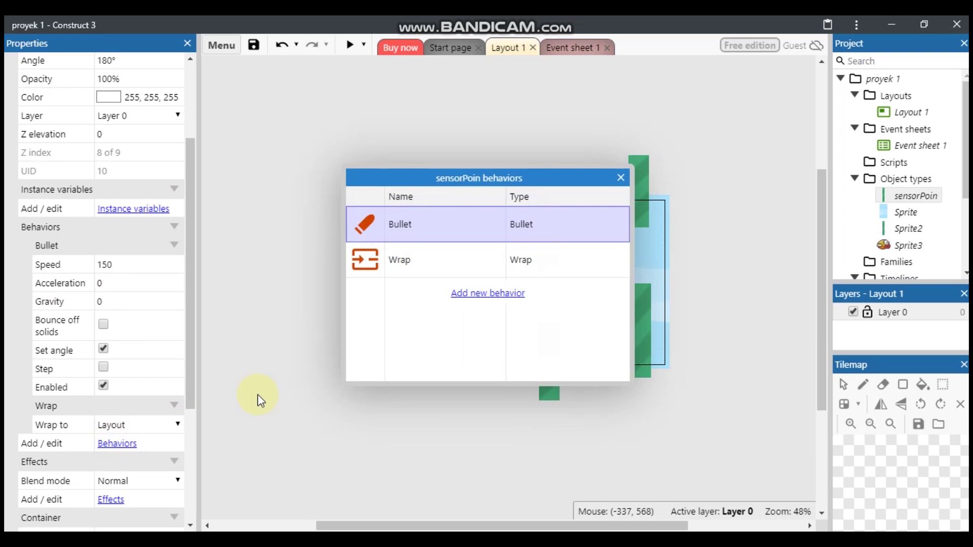
left_click(619, 179)
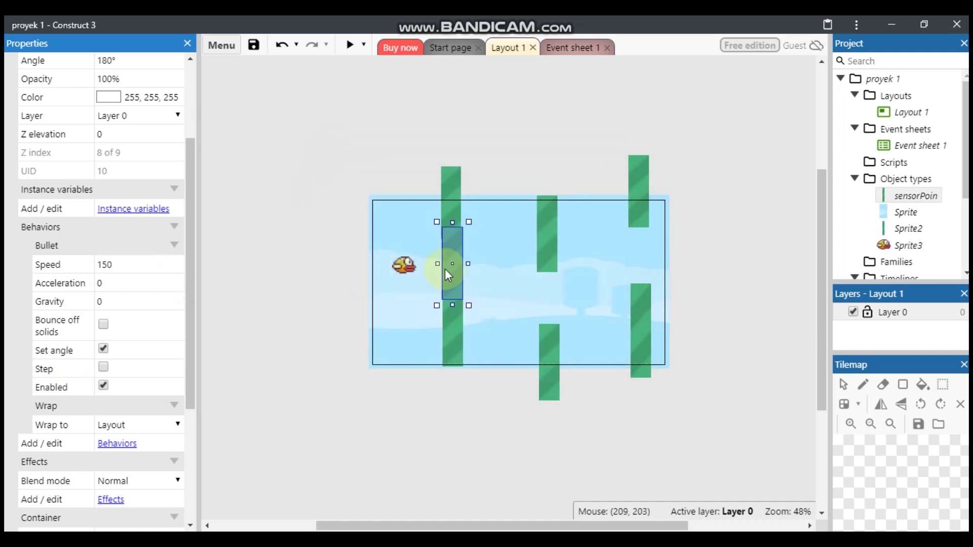
- Set the opacity of the sensorPoin instance in the first pipe gap to 0%
left_click_drag(188, 209, 184, 129)
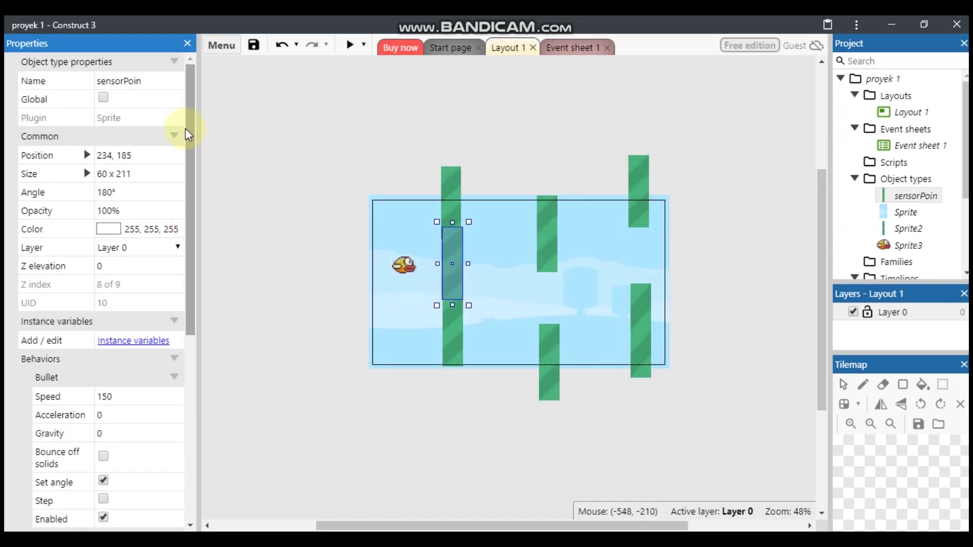
left_click(142, 211)
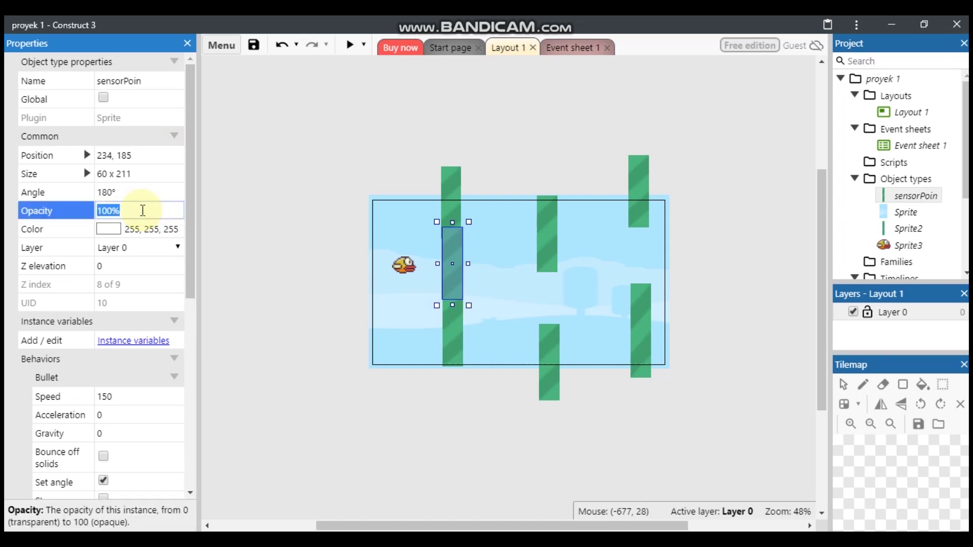
type("0")
key("Return")
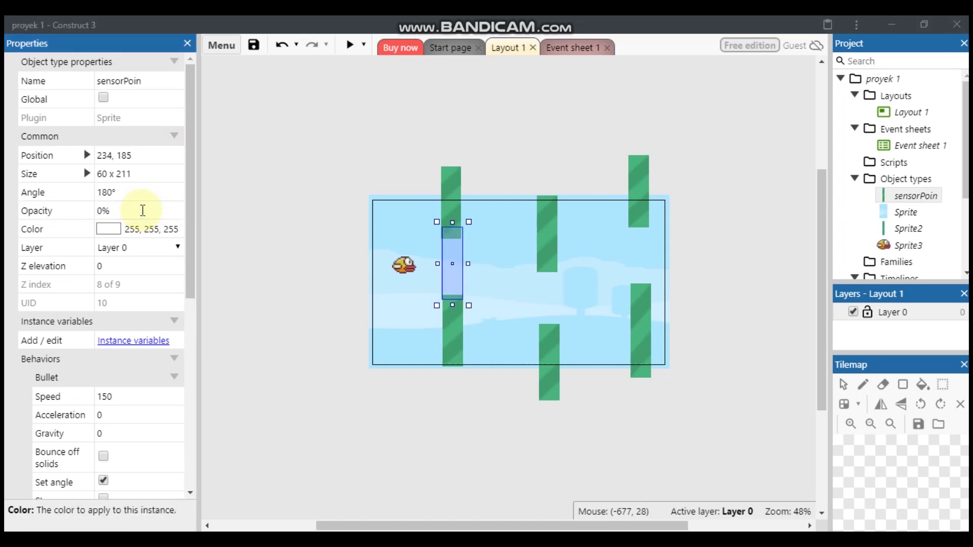
- Copy the invisible sensorPoin and place the duplicate in the second pipe pair's gap at about 517, 287
right_click(453, 264)
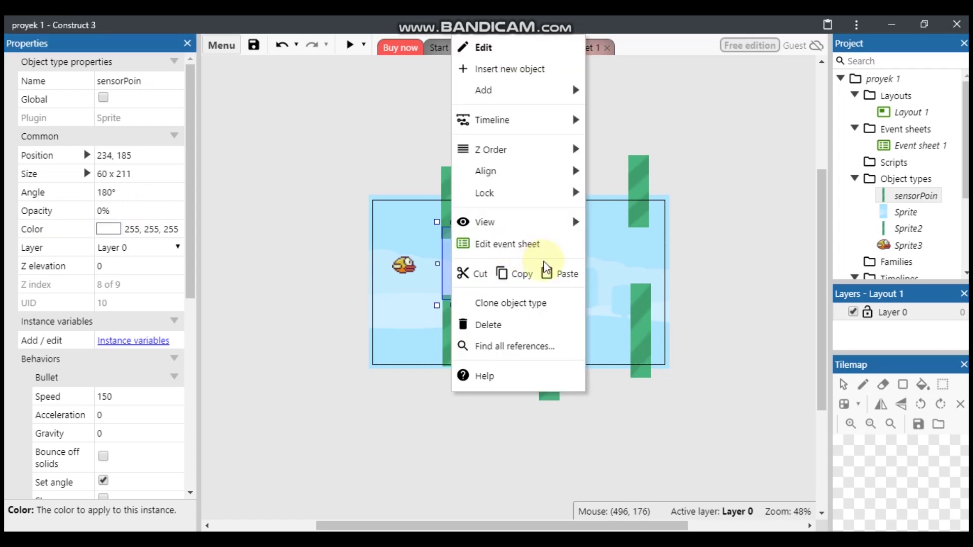
left_click(513, 274)
right_click(481, 513)
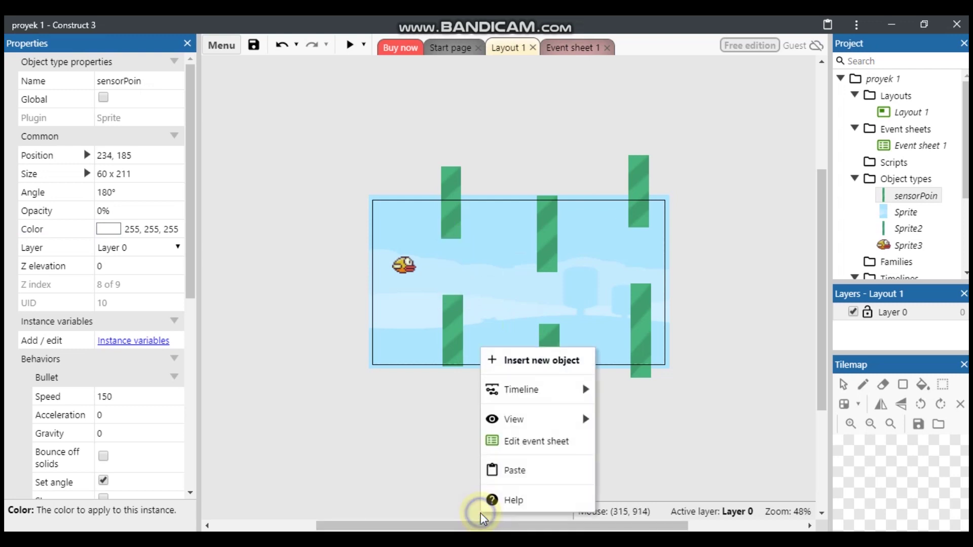
left_click(516, 469)
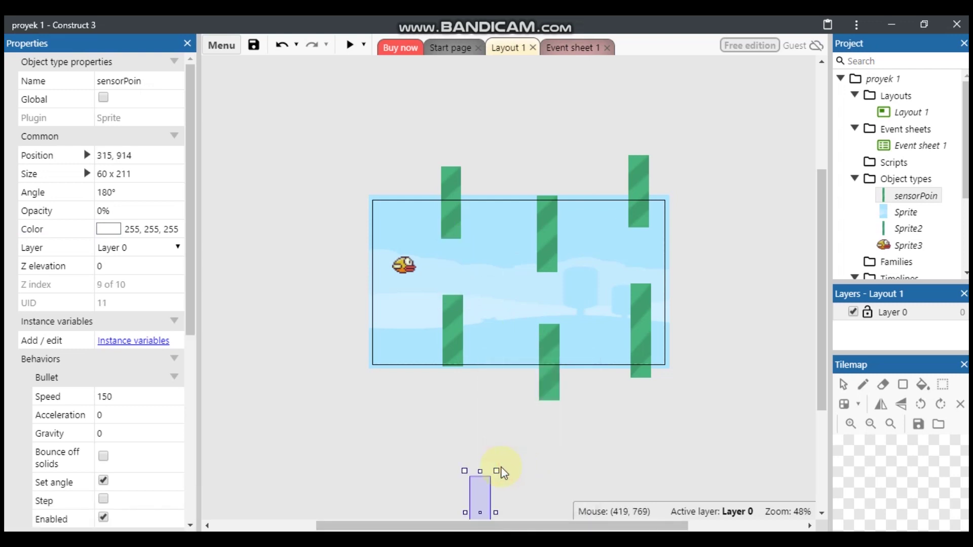
left_click(532, 285)
left_click_drag(532, 285, 542, 283)
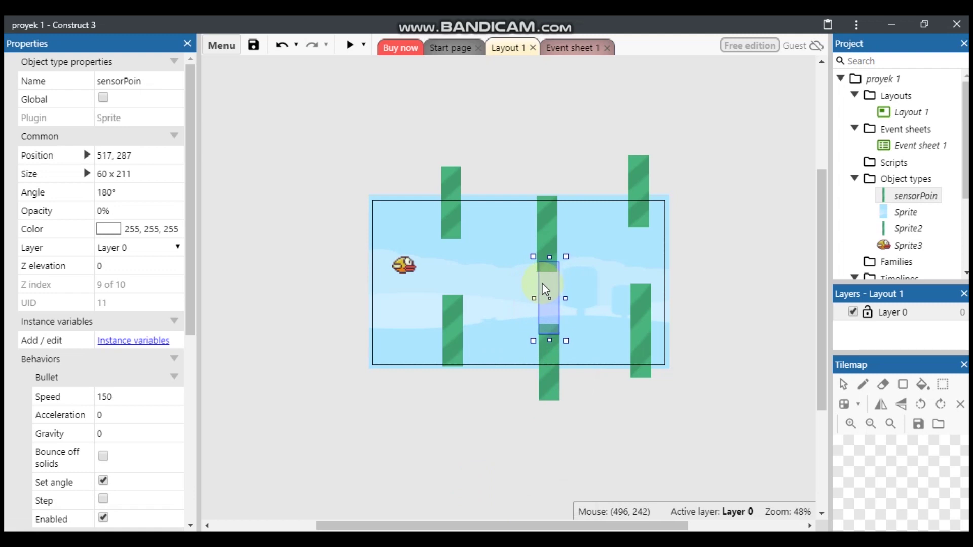
- Place another copy of sensorPoin in the third pipe pair's gap at about 782, 159 and check each sensor's placement
right_click(546, 311)
left_click(610, 279)
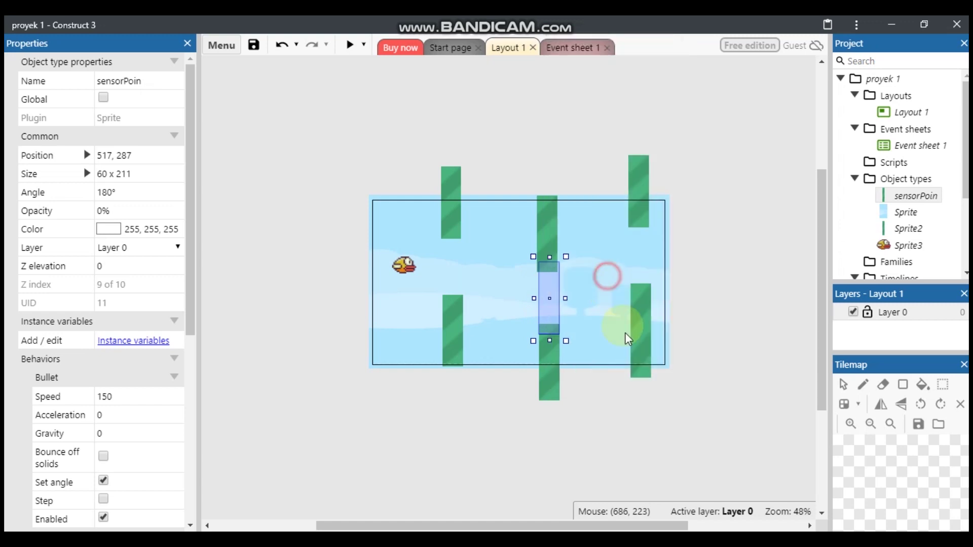
right_click(680, 414)
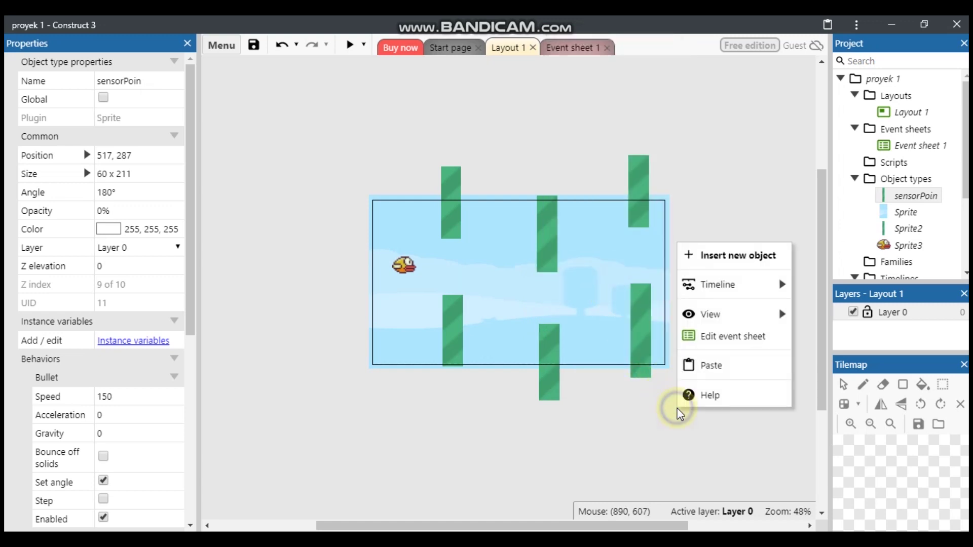
left_click(730, 366)
left_click_drag(683, 421, 643, 262)
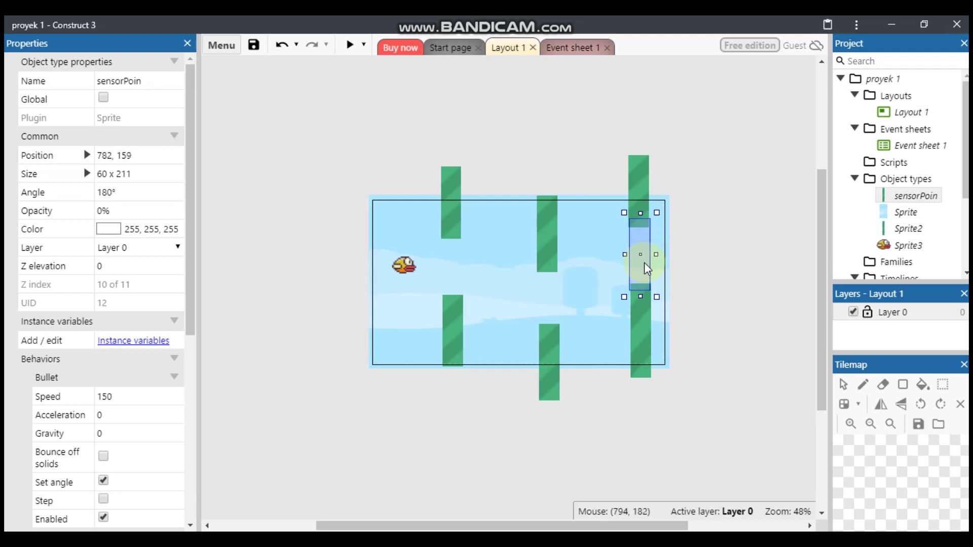
left_click(731, 282)
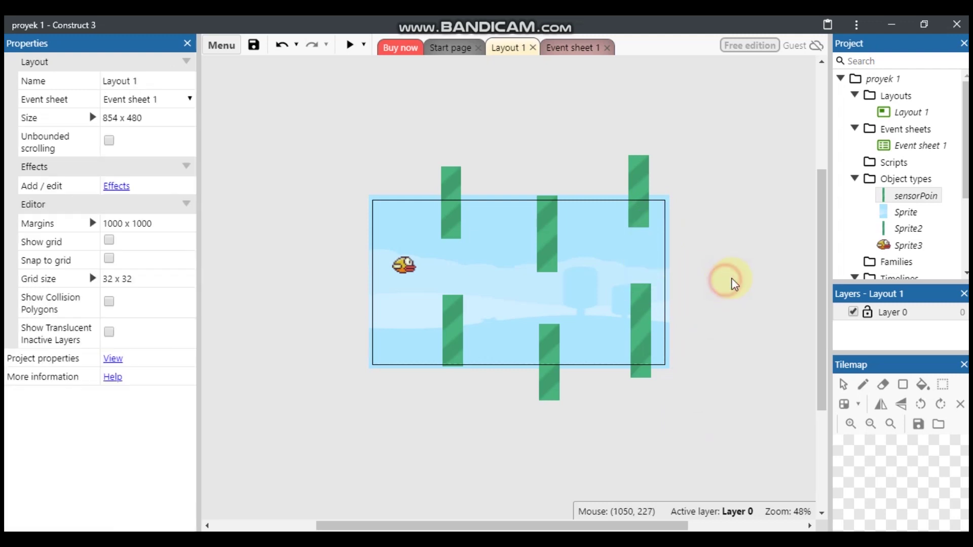
left_click(641, 263)
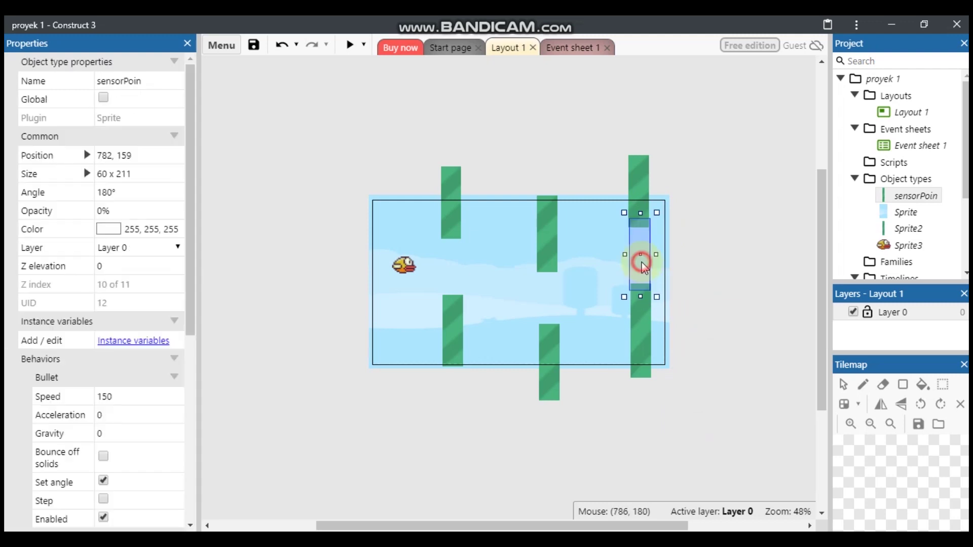
left_click(555, 306)
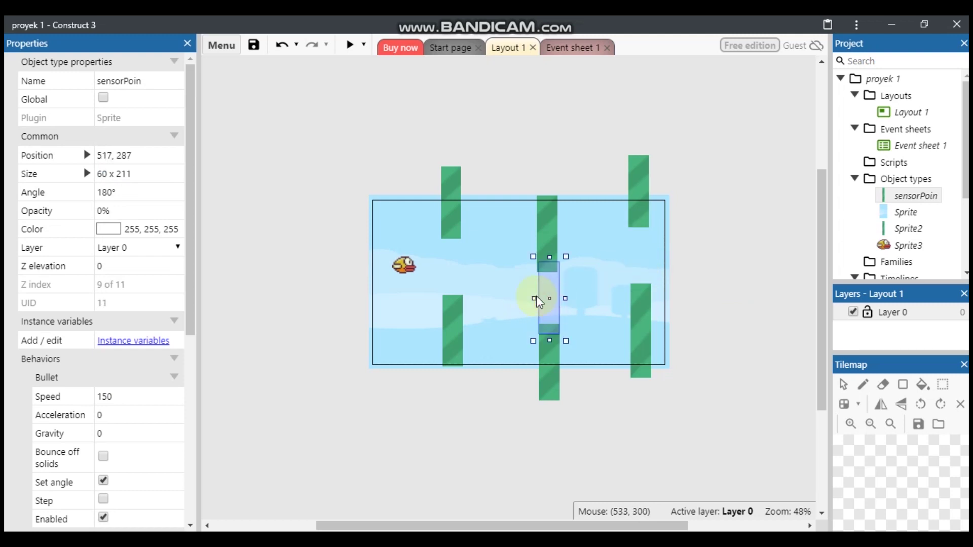
left_click(450, 259)
left_click(639, 256)
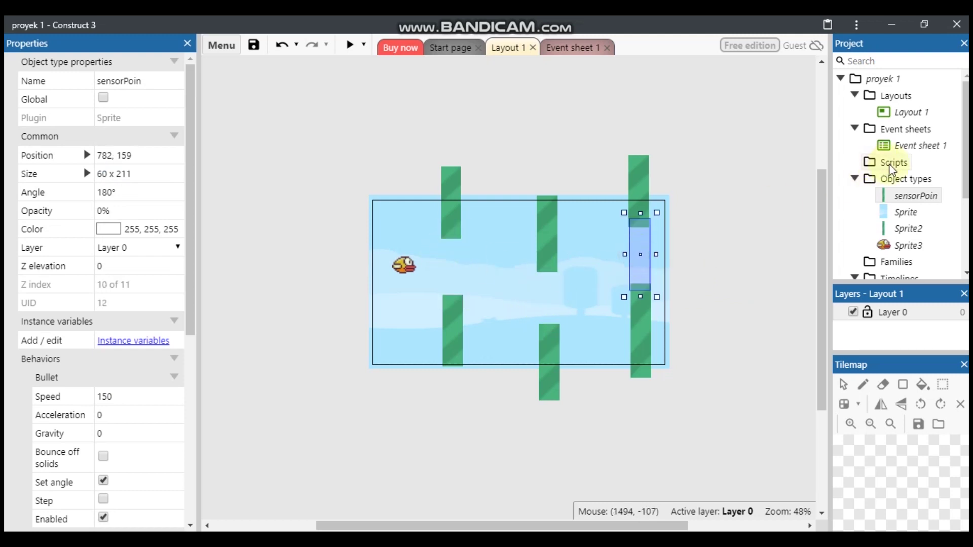
left_click(733, 285)
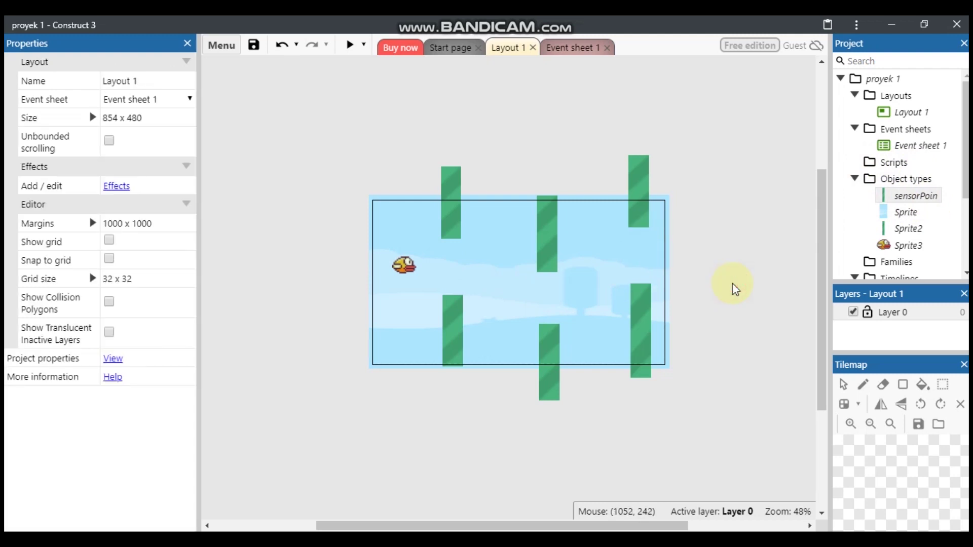
- Insert a new Text object near the upper-left corner of the game layout
right_click(732, 283)
left_click(754, 295)
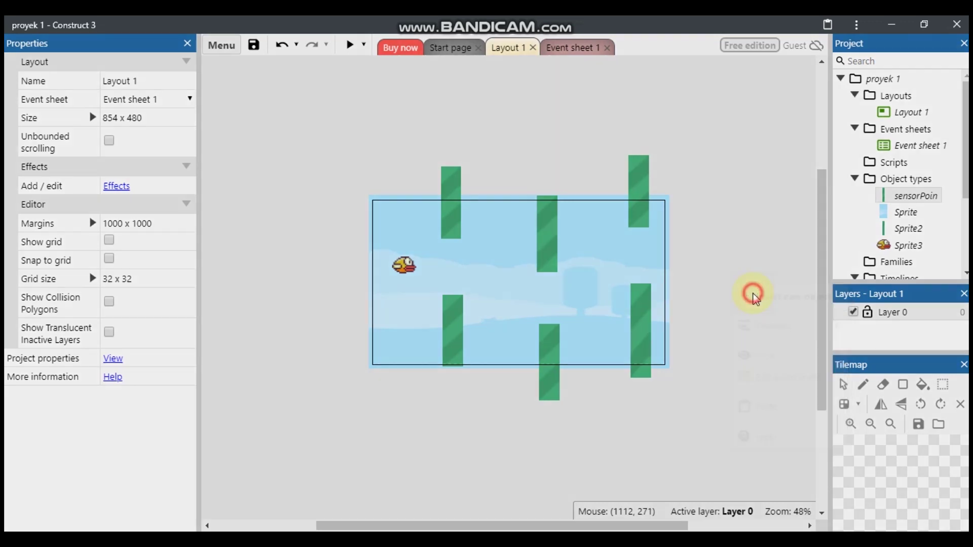
left_click_drag(504, 191, 506, 248)
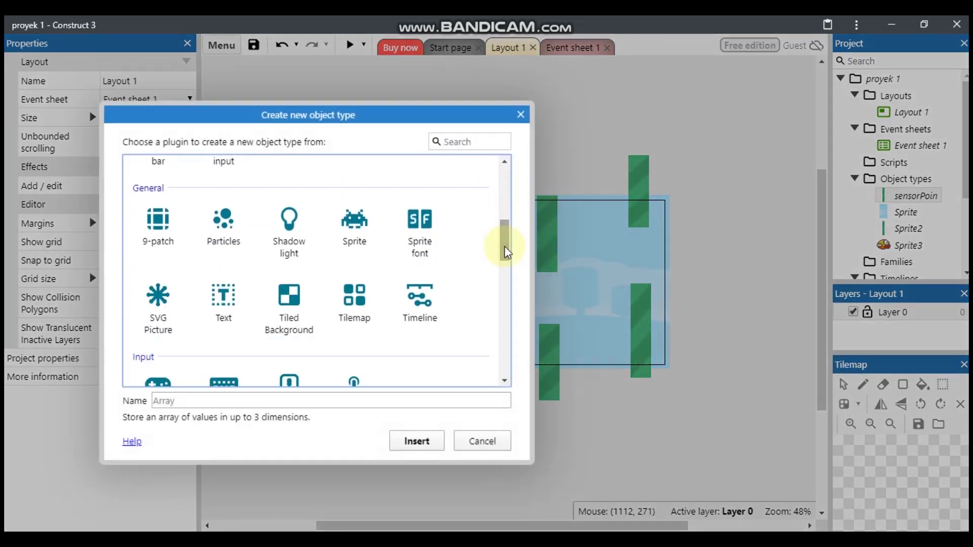
double_click(219, 289)
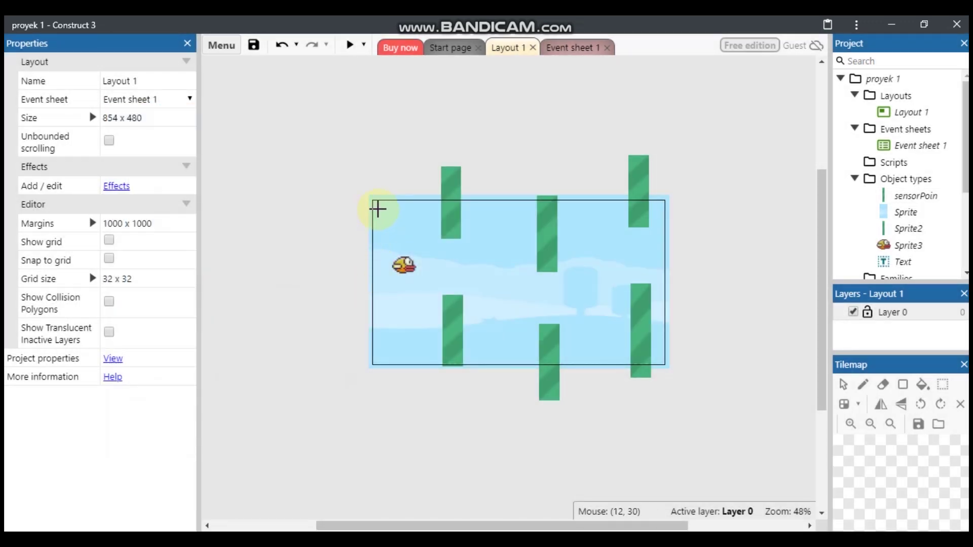
left_click(377, 208)
- Replace the Text object's initial text with "POINT :"
left_click_drag(189, 256, 186, 377)
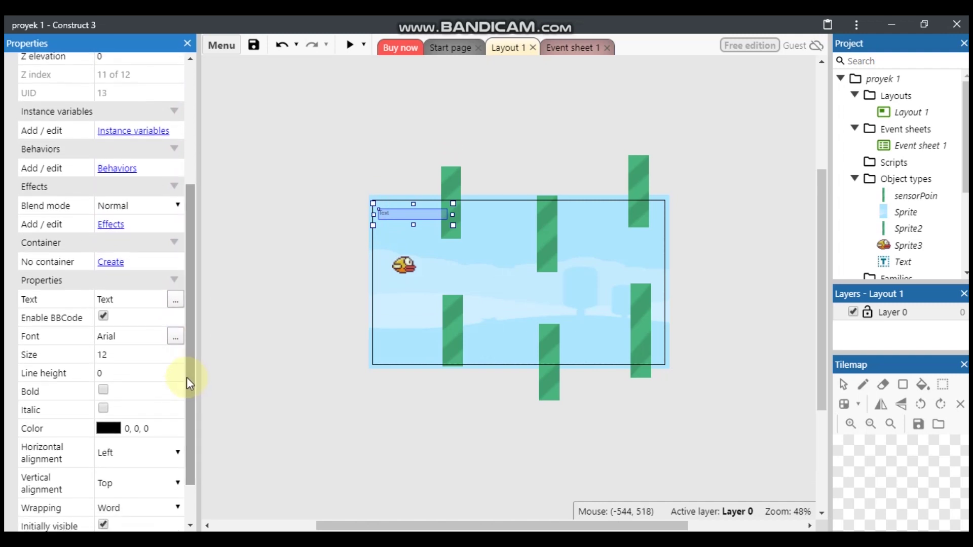
left_click(175, 299)
key("BackSpace")
key("BackSpace")
key("BackSpace")
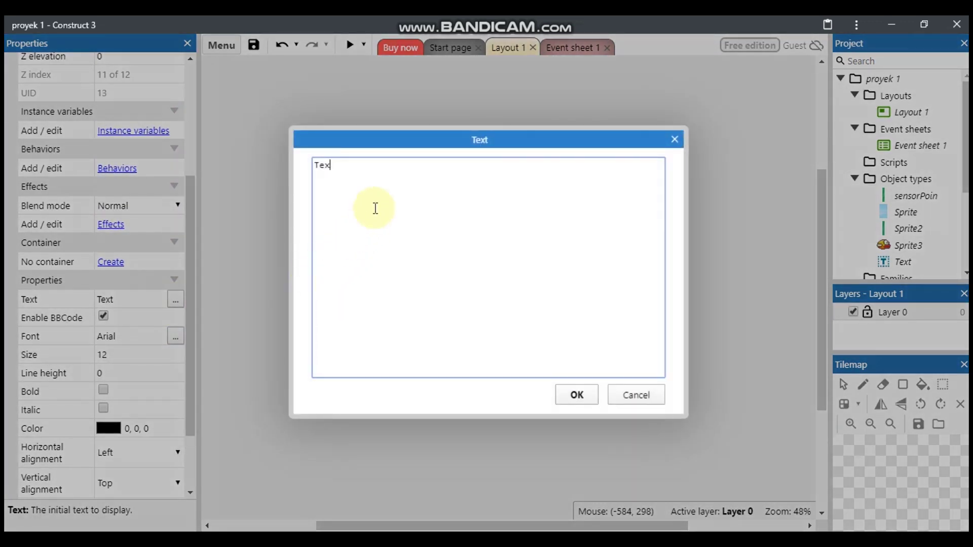
type("P0")
type("INT ")
type(":")
key("Return")
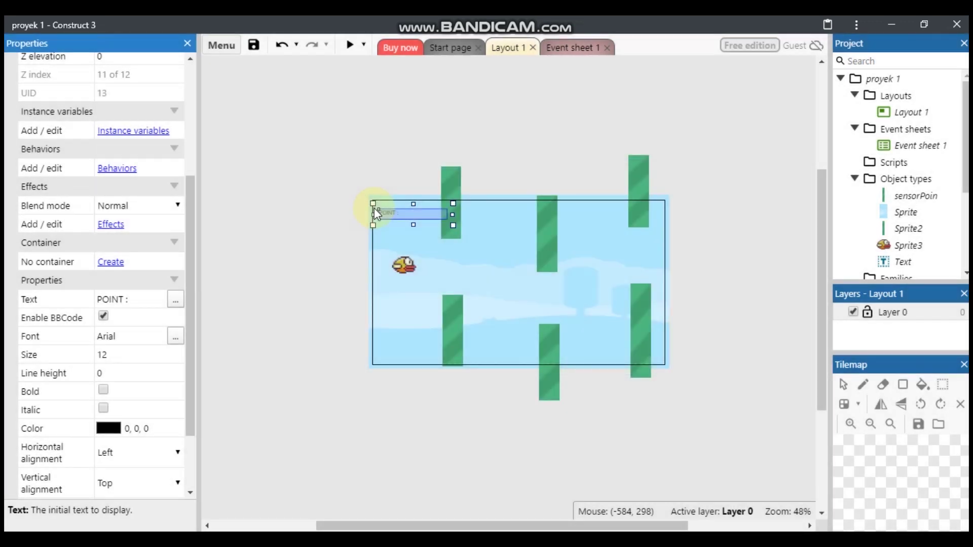
- Set the POINT text's font size to 27 and resize its box to fit the label
left_click(179, 351)
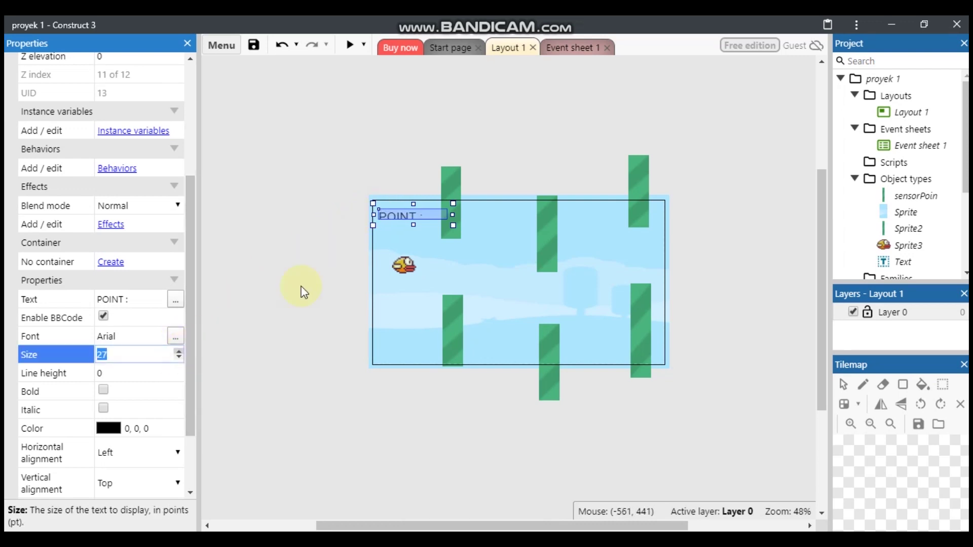
left_click_drag(452, 225, 430, 221)
left_click(383, 138)
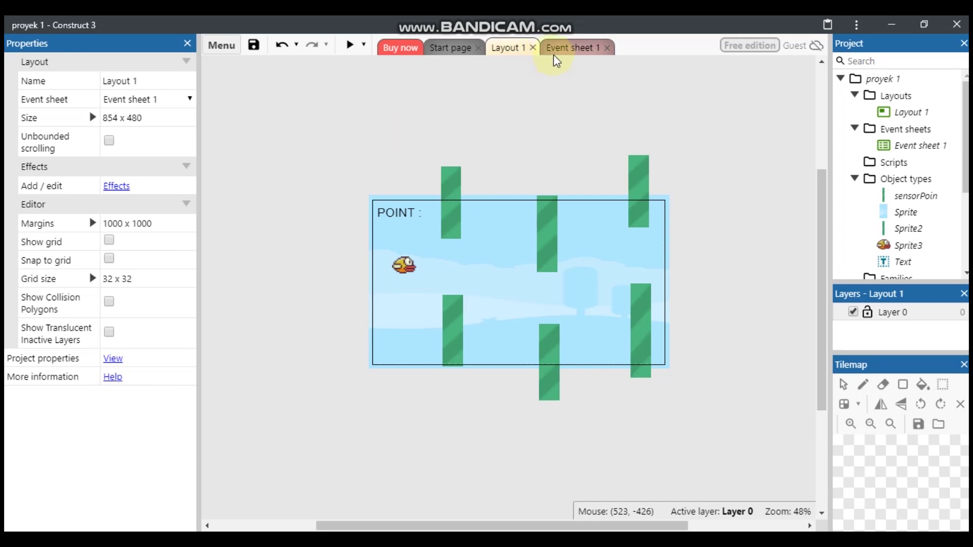
- Add a global number variable named point with initial value 0 to Event sheet 1
left_click(570, 51)
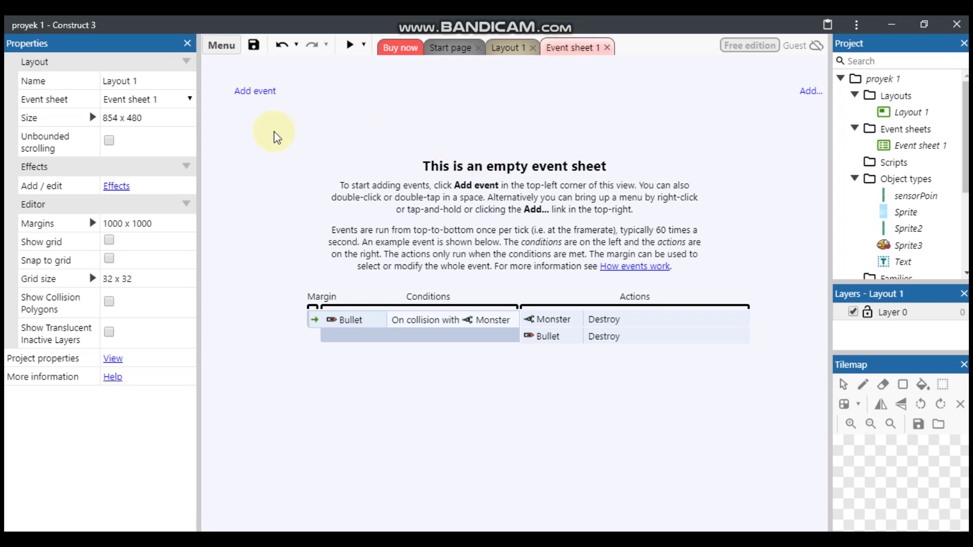
right_click(274, 131)
left_click(233, 190)
right_click(232, 186)
left_click(274, 307)
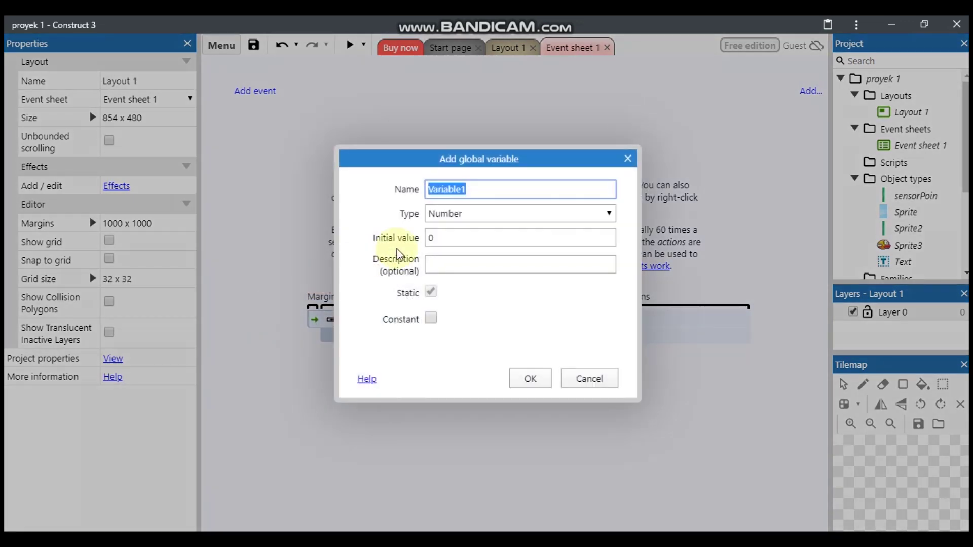
type("point")
key("Return")
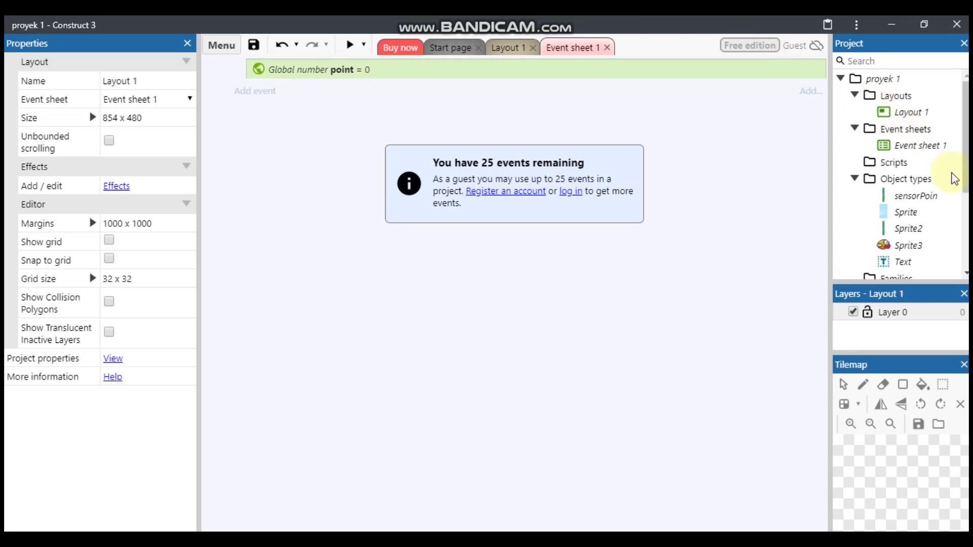
- Add a new Touch object type to the project's object types
left_click_drag(966, 175, 965, 197)
left_click(901, 144)
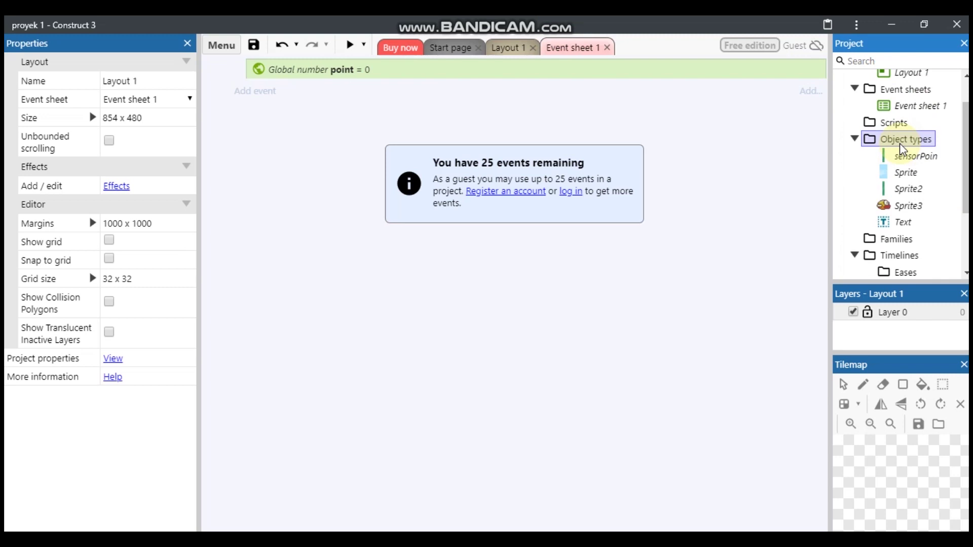
right_click(912, 143)
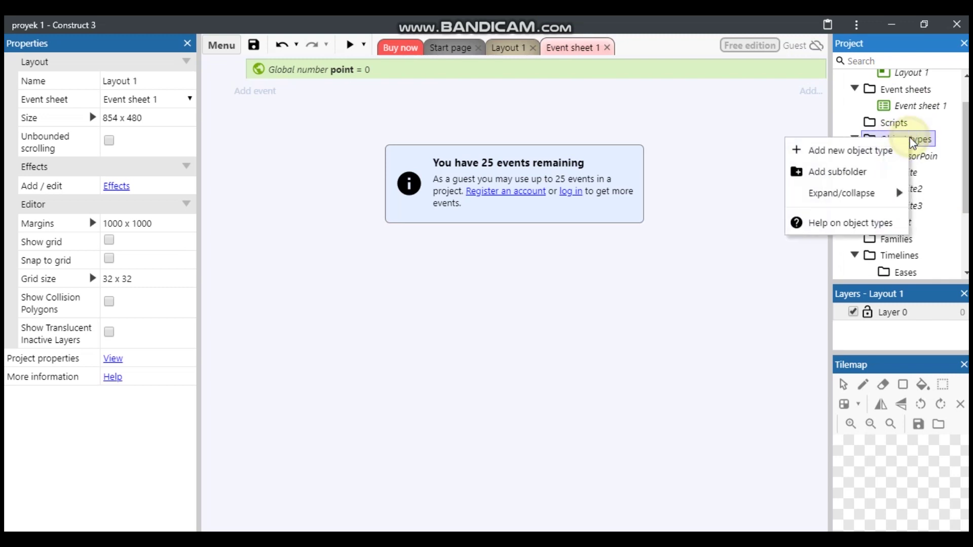
left_click(883, 149)
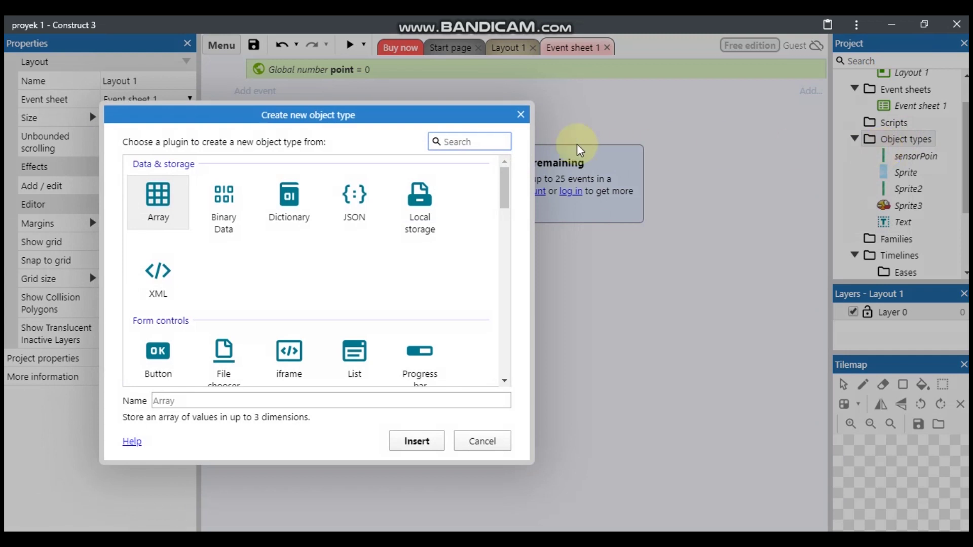
left_click(504, 191)
left_click_drag(504, 191, 505, 278)
double_click(370, 223)
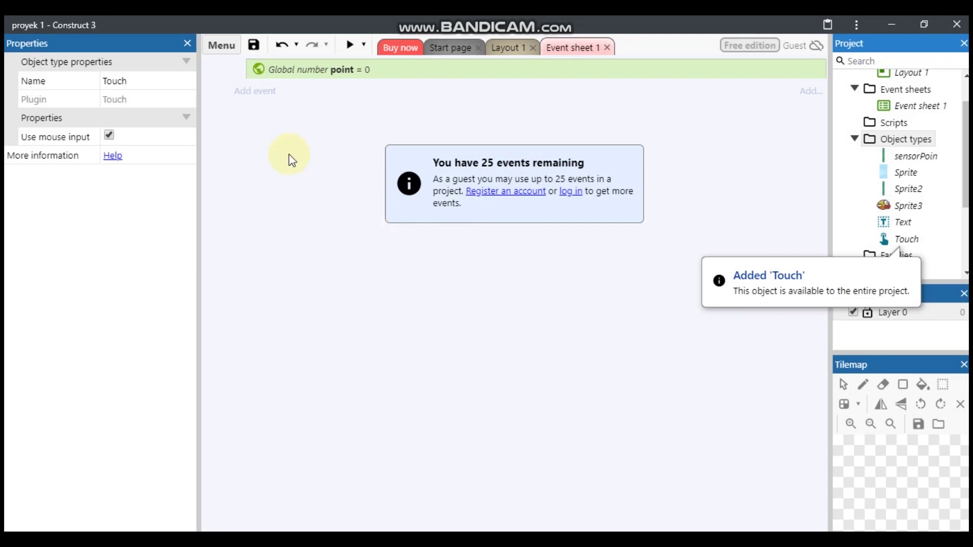
- Add an event to Event sheet 1 with the Touch condition On any touch start
left_click(248, 96)
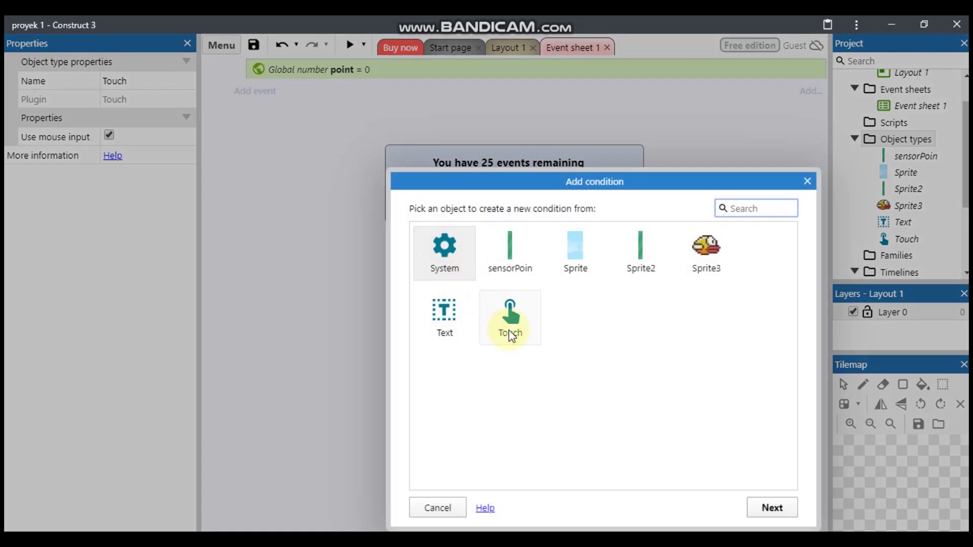
double_click(511, 336)
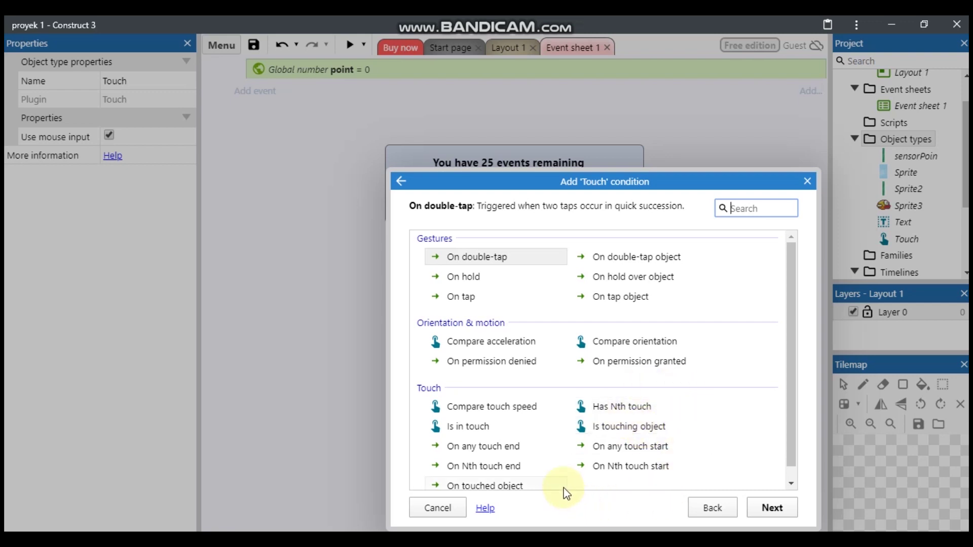
double_click(617, 448)
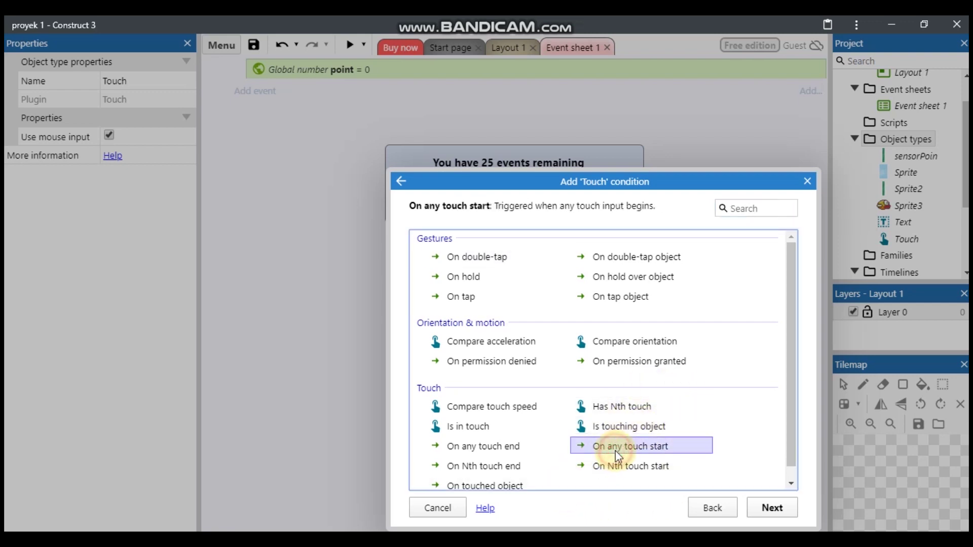
- Give the touch event a Sprite3 action that sets the Platform vector Y to -500
left_click(468, 93)
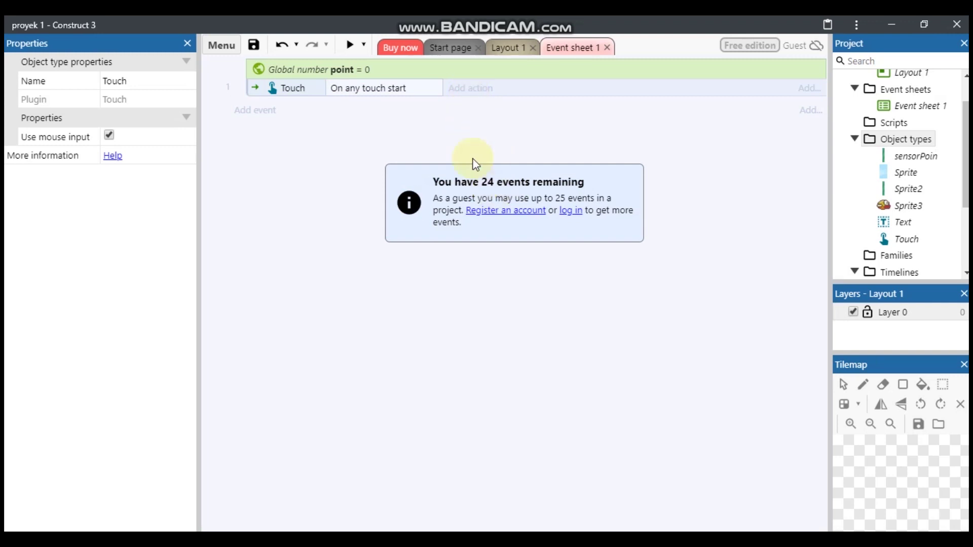
left_click(454, 89)
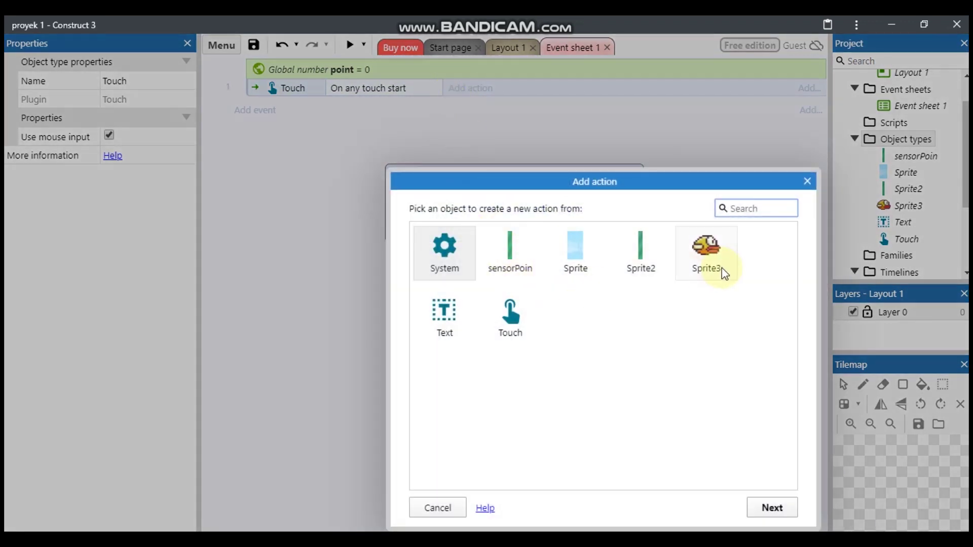
double_click(712, 245)
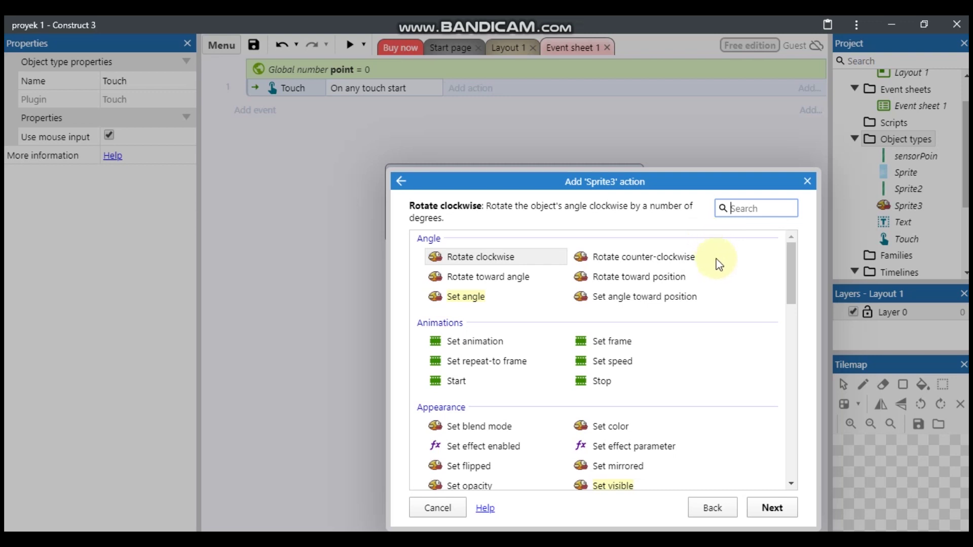
left_click(785, 269)
left_click_drag(786, 269, 792, 395)
left_click(472, 409)
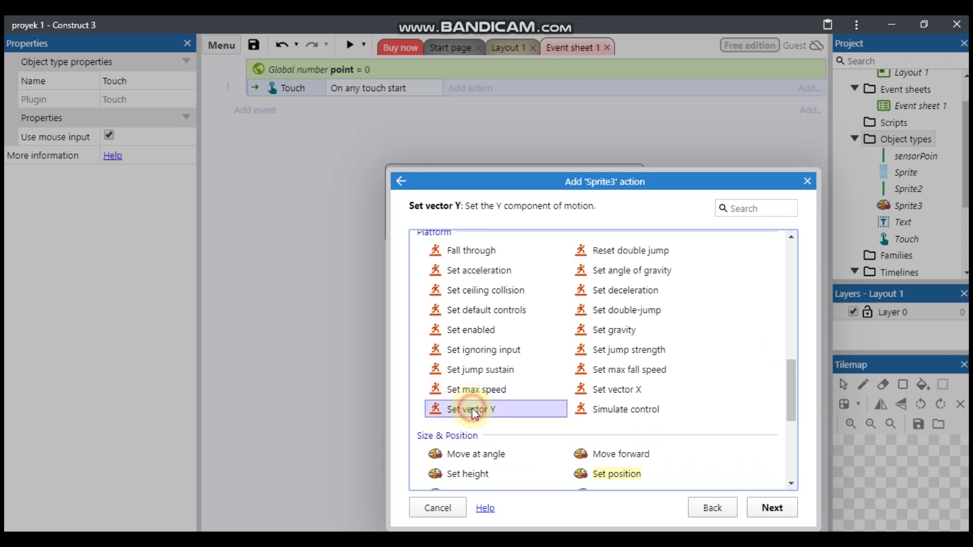
double_click(472, 409)
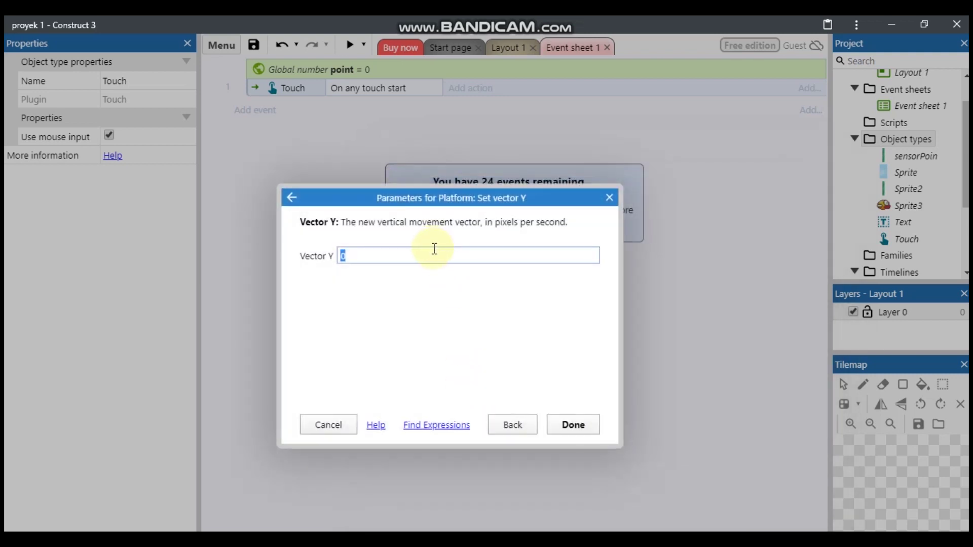
type("-500")
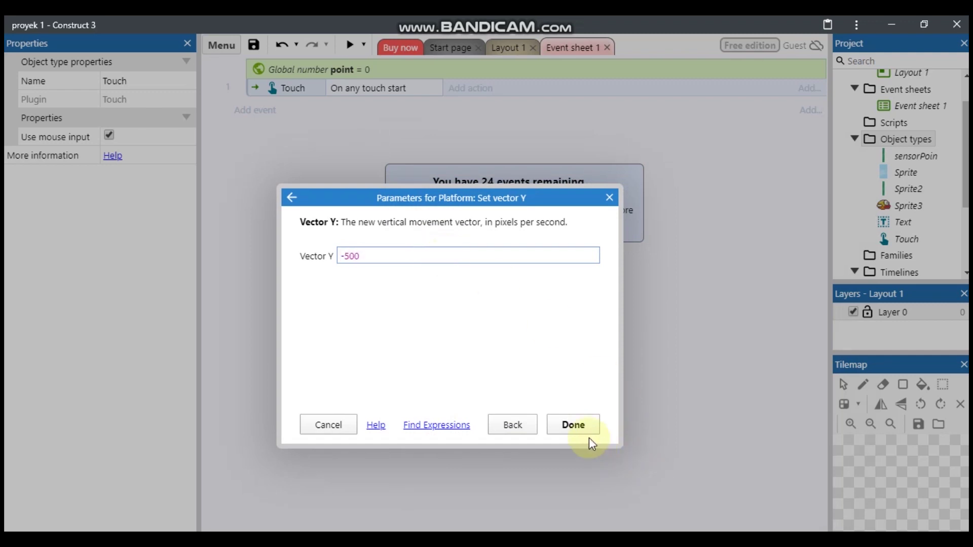
left_click(571, 423)
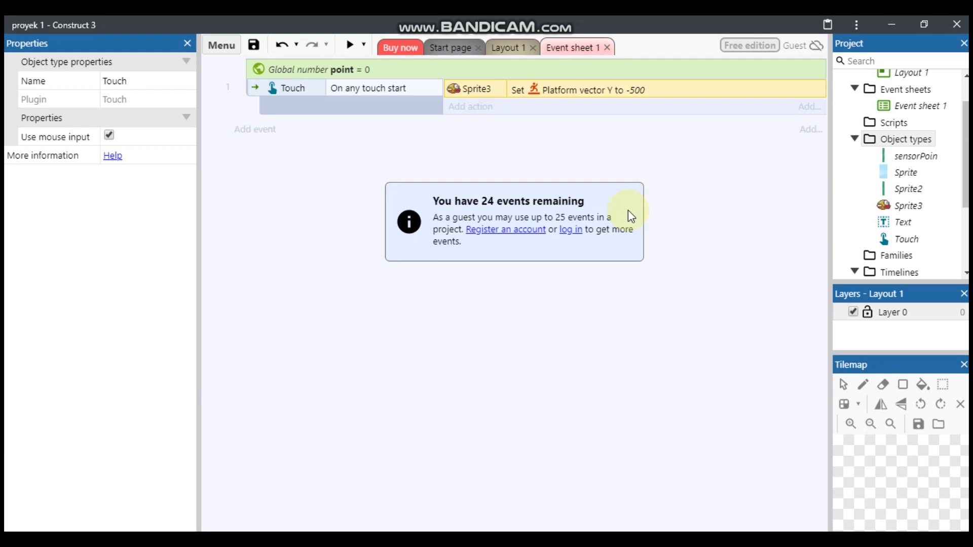
left_click(256, 133)
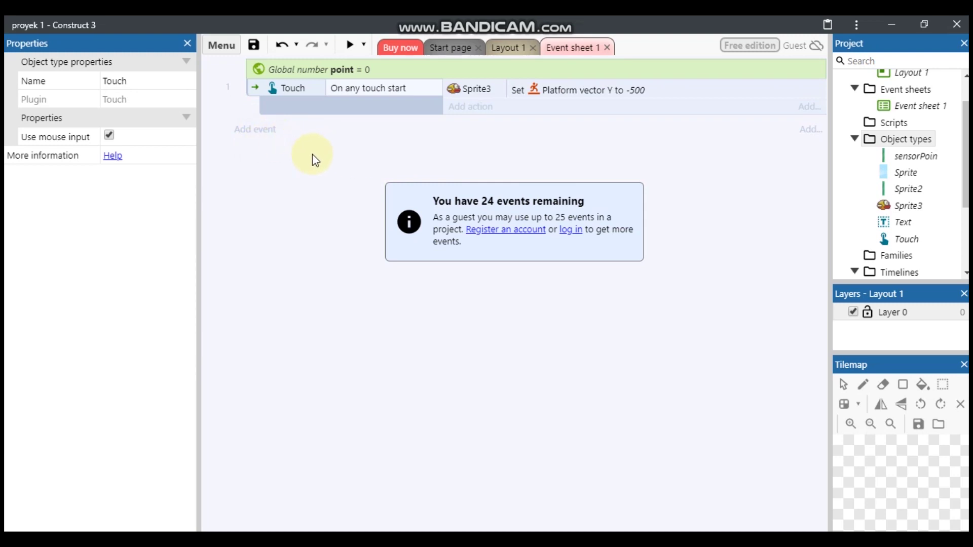
left_click(247, 133)
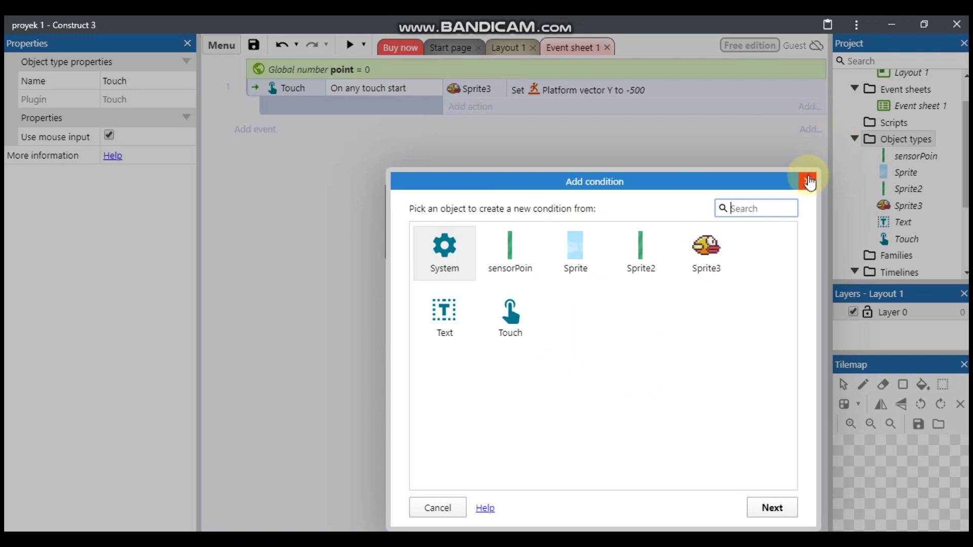
left_click(805, 181)
- Add a second event with the Sprite3 condition On collision with another object, using sensorPoin as the object
left_click(266, 130)
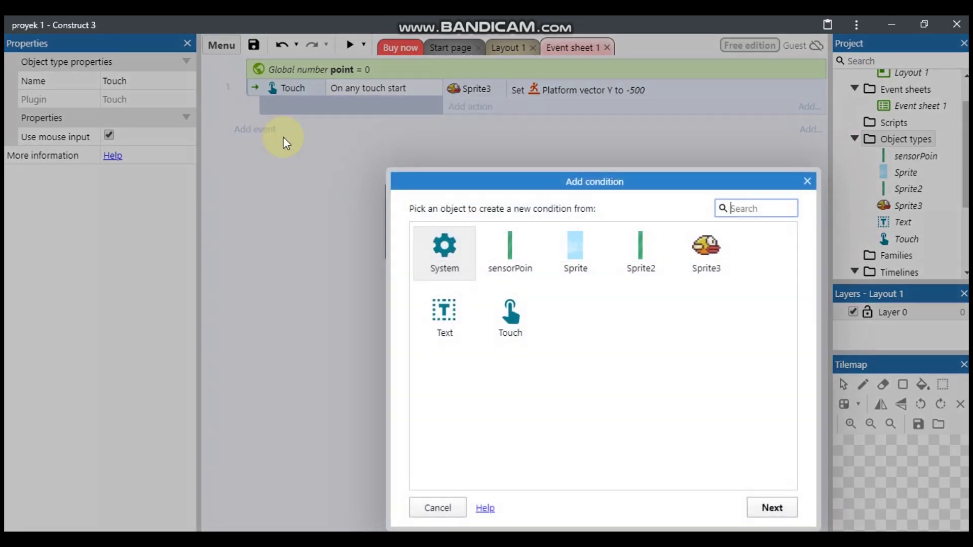
double_click(717, 264)
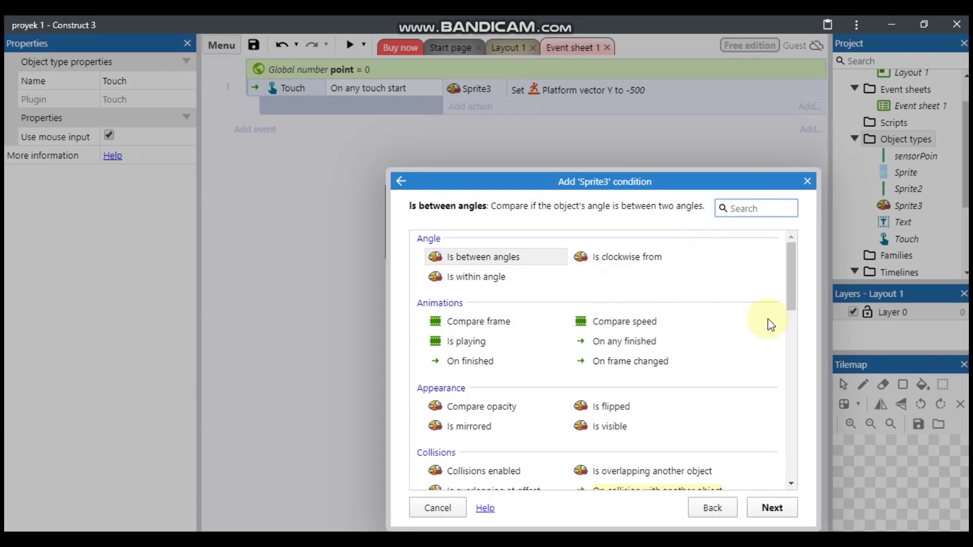
left_click_drag(790, 300, 789, 351)
double_click(695, 311)
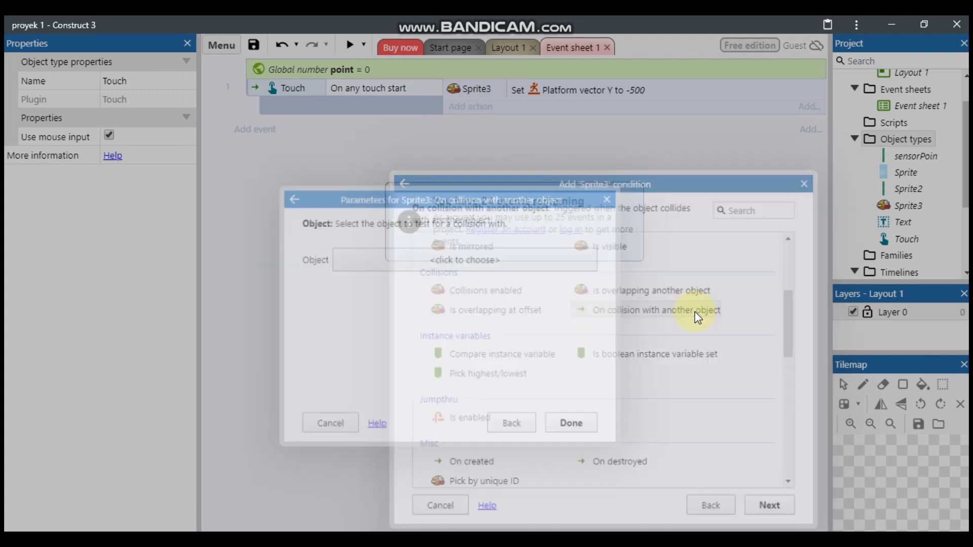
left_click(533, 258)
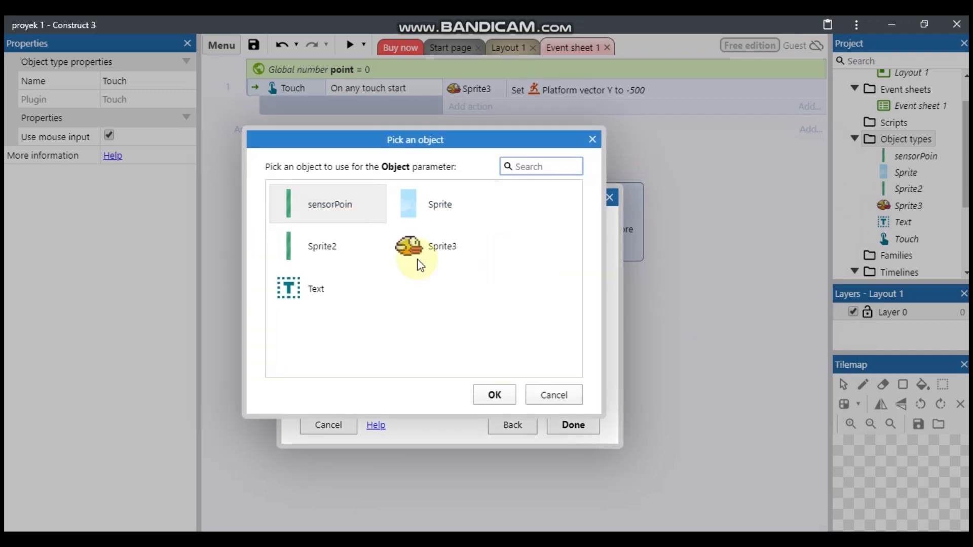
double_click(310, 218)
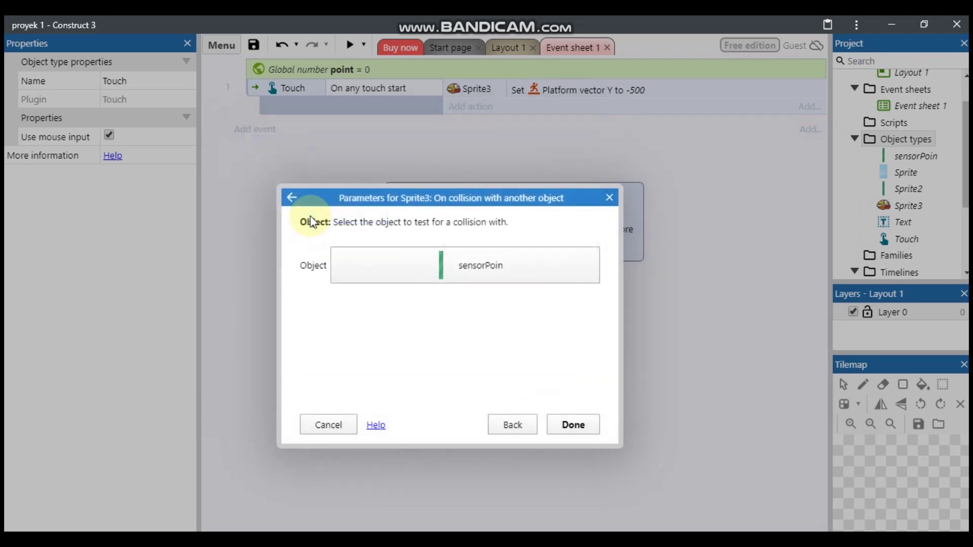
left_click(556, 424)
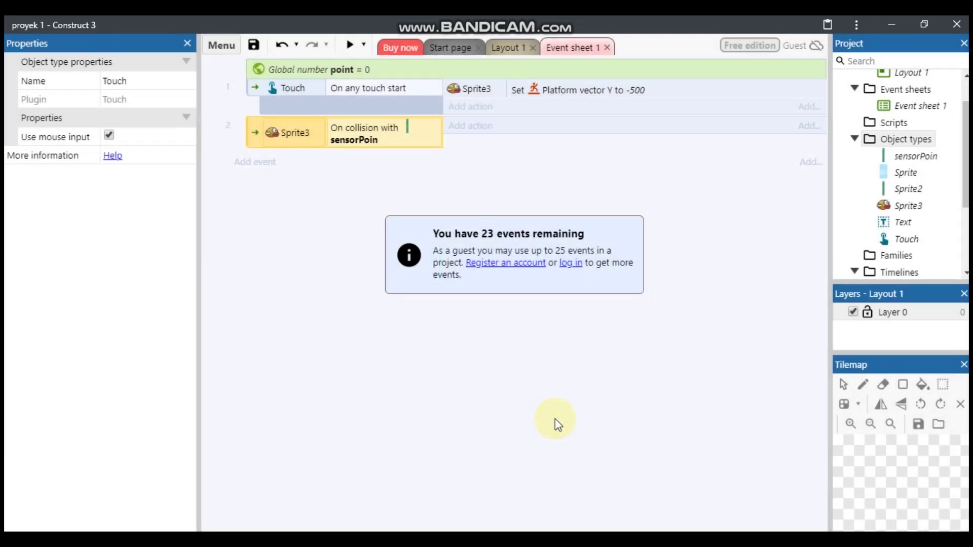
- Give the sensorPoin collision event a System action that adds 2 to the point variable
left_click(479, 127)
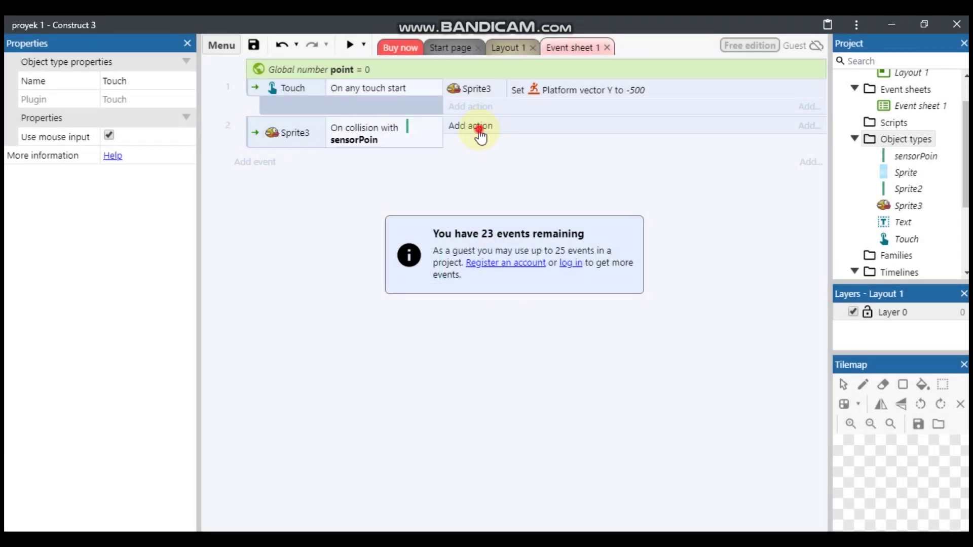
double_click(446, 251)
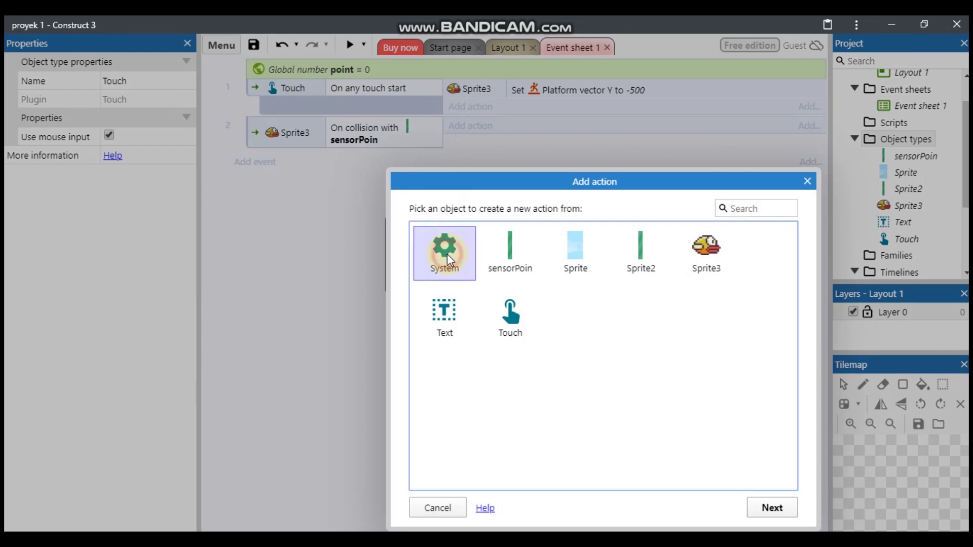
double_click(497, 403)
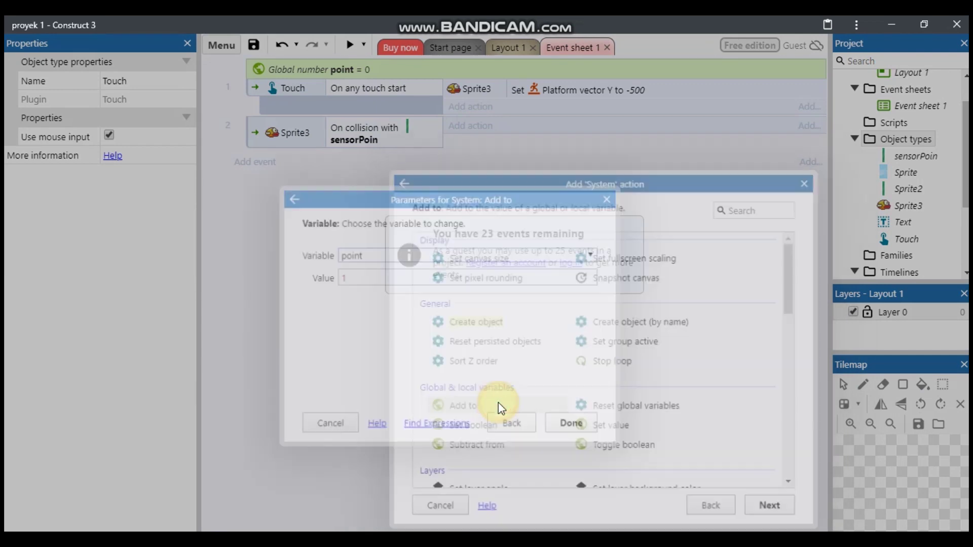
left_click(424, 278)
key("BackSpace")
type("2")
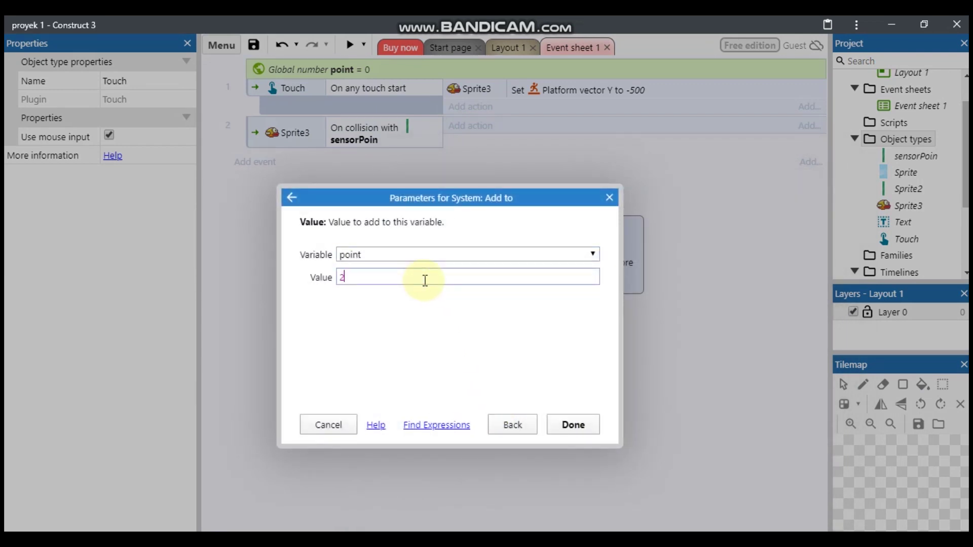
left_click(570, 426)
- Add a Text action to the collision event that sets the text to "POINT : "&point
left_click(484, 146)
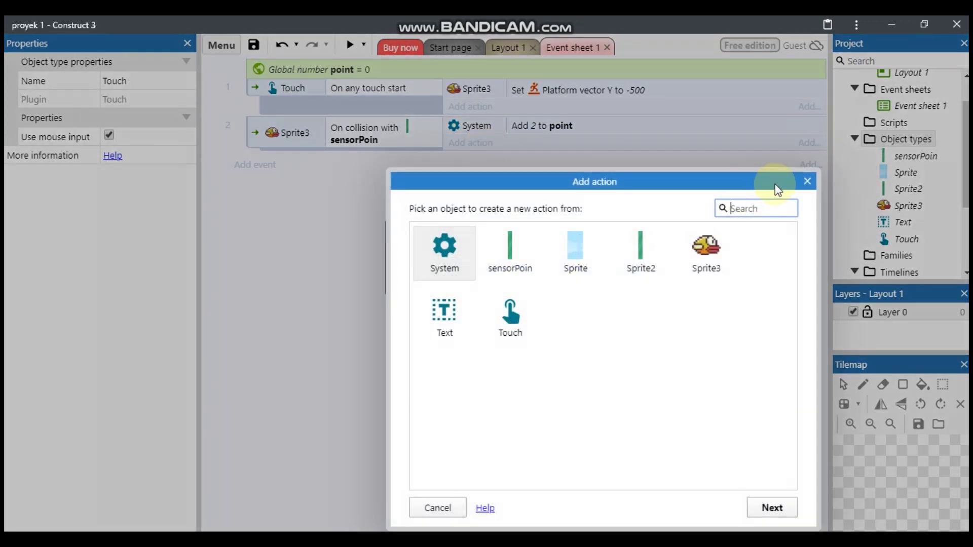
left_click(807, 181)
left_click(483, 144)
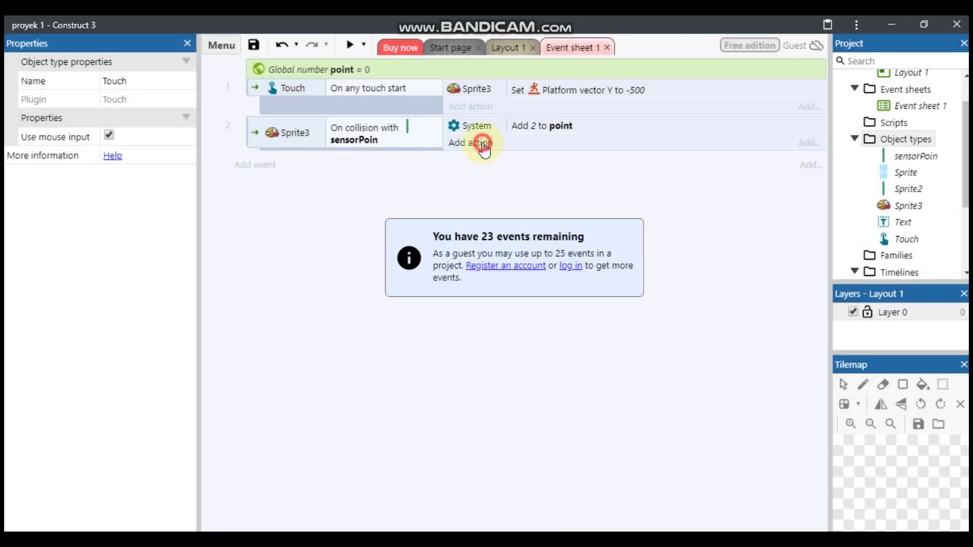
double_click(445, 330)
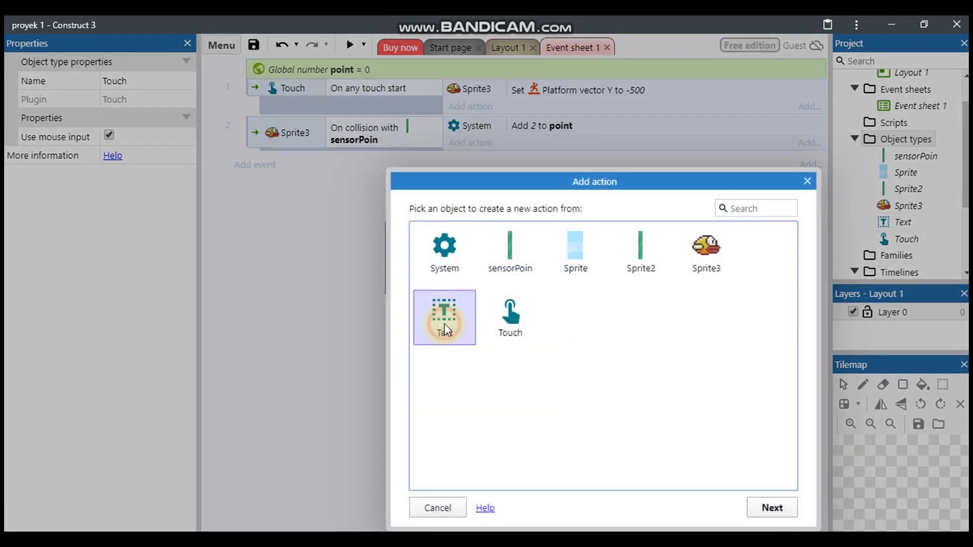
left_click_drag(790, 264, 793, 438)
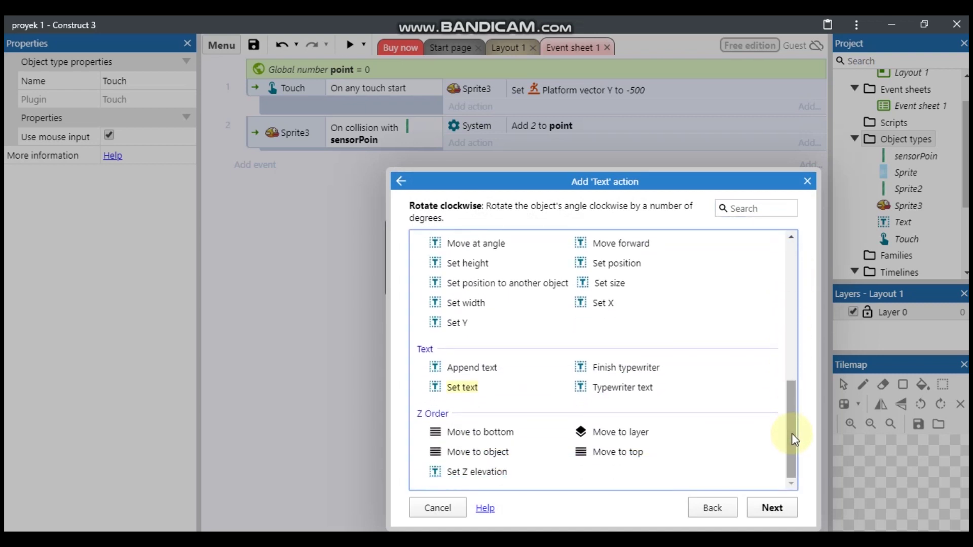
double_click(449, 388)
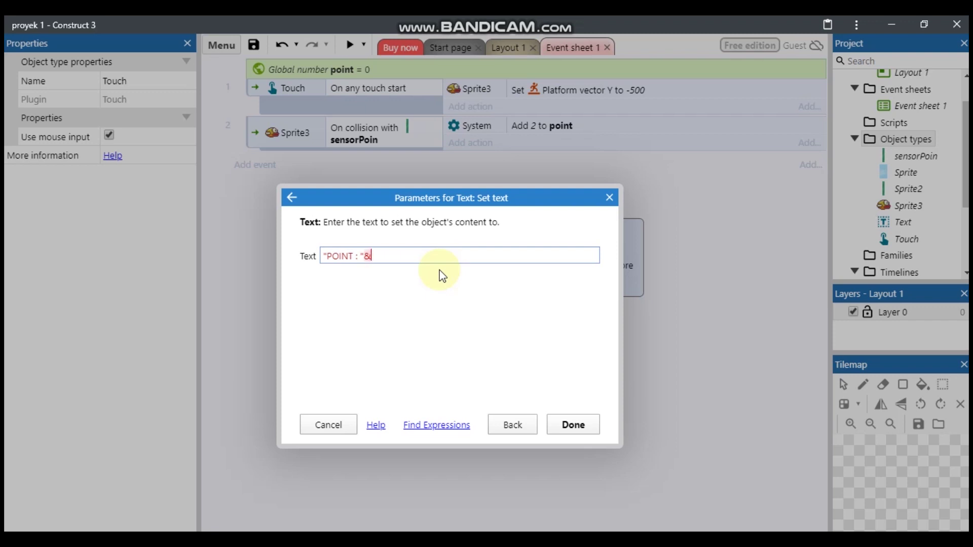
type("S")
key("BackSpace")
type("POI")
left_click(442, 276)
left_click(572, 426)
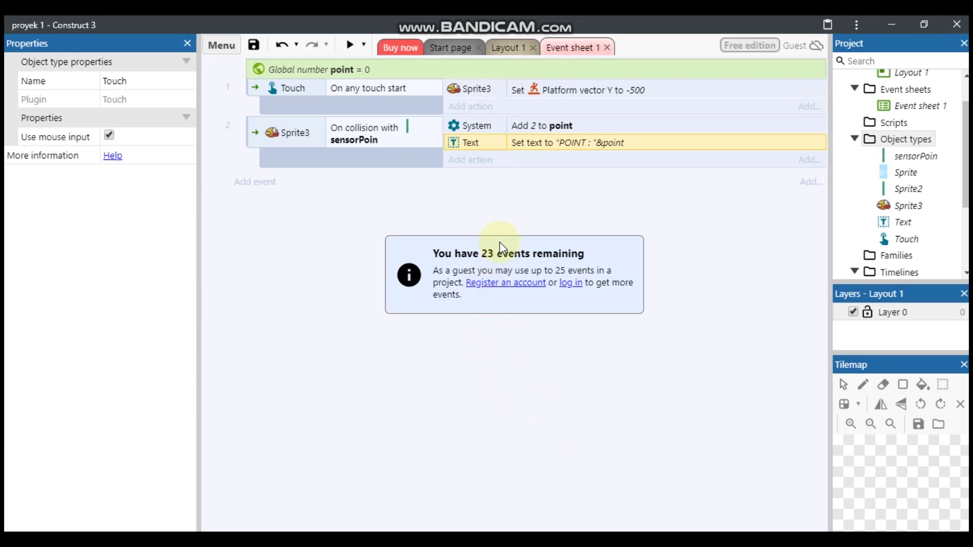
- Preview the game in a maximized window, close it and run the preview again to test flying and scoring
left_click(349, 46)
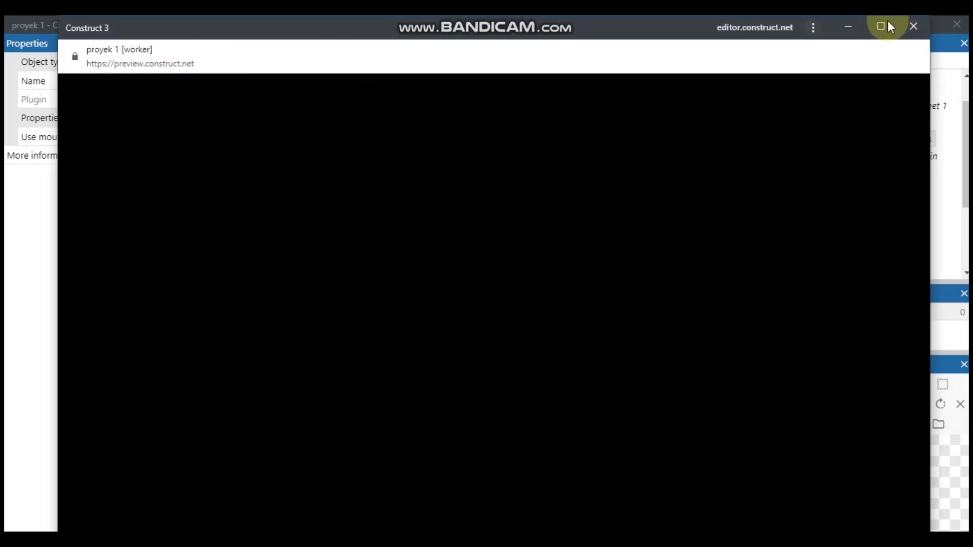
left_click(888, 26)
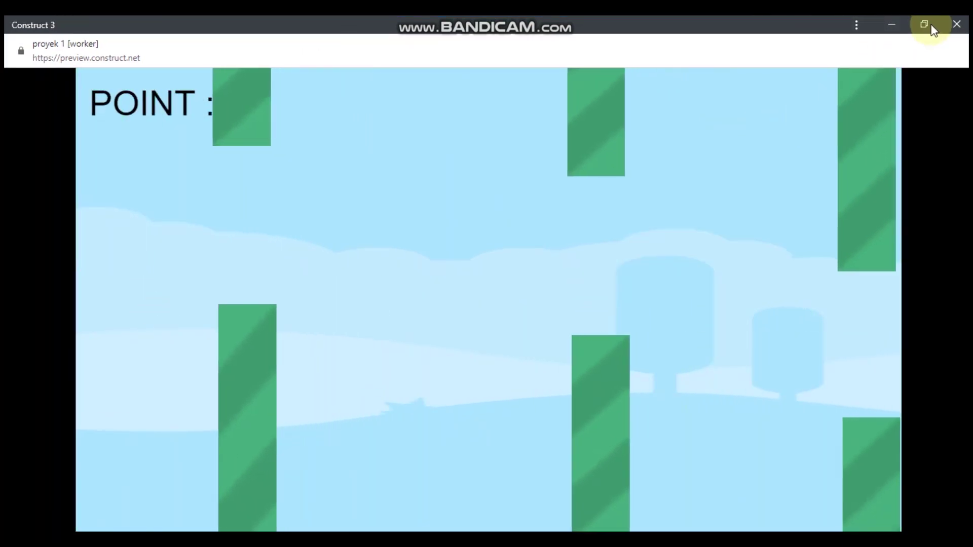
left_click(956, 25)
left_click(350, 44)
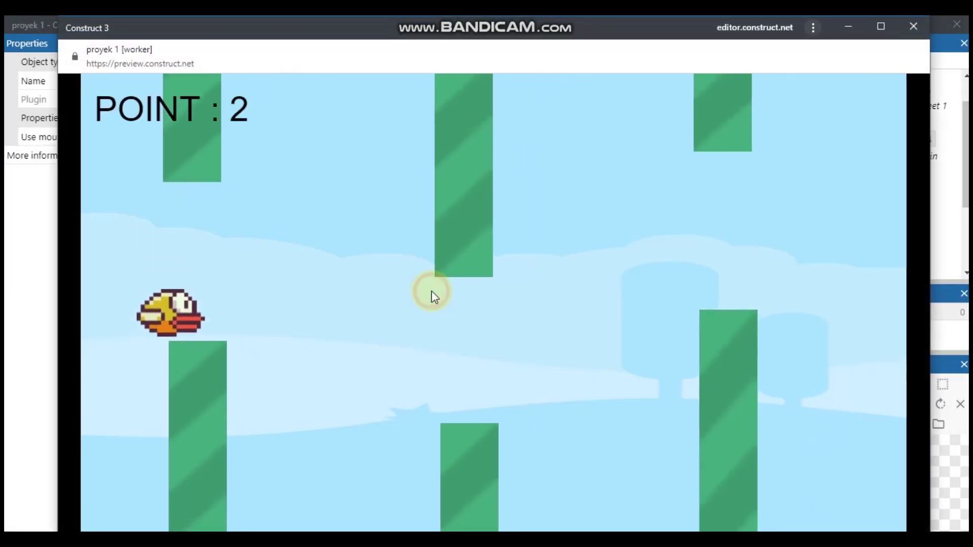
- Play the game preview by repeatedly flapping the bird through the pipes to test scoring, and close the preview
left_click(430, 291)
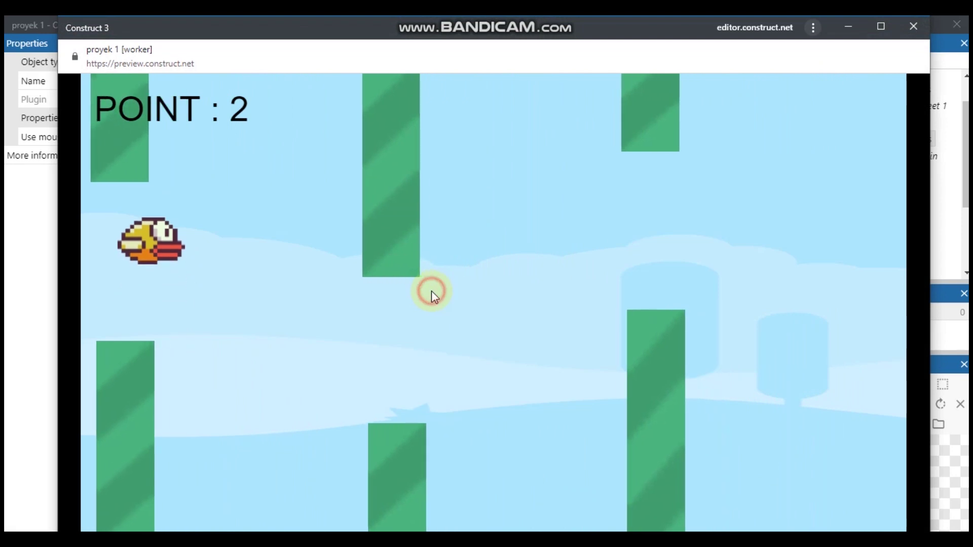
left_click(431, 291)
left_click(430, 291)
left_click(431, 291)
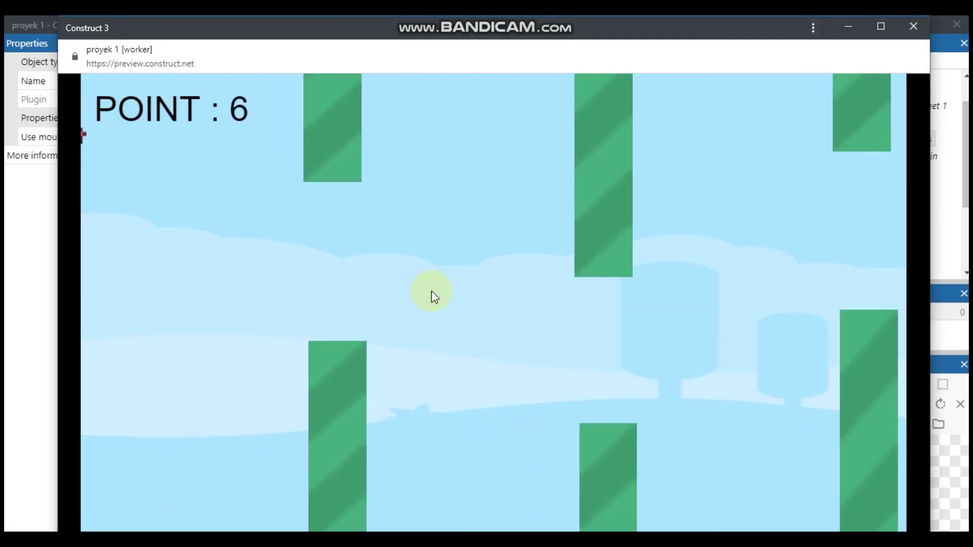
left_click(430, 291)
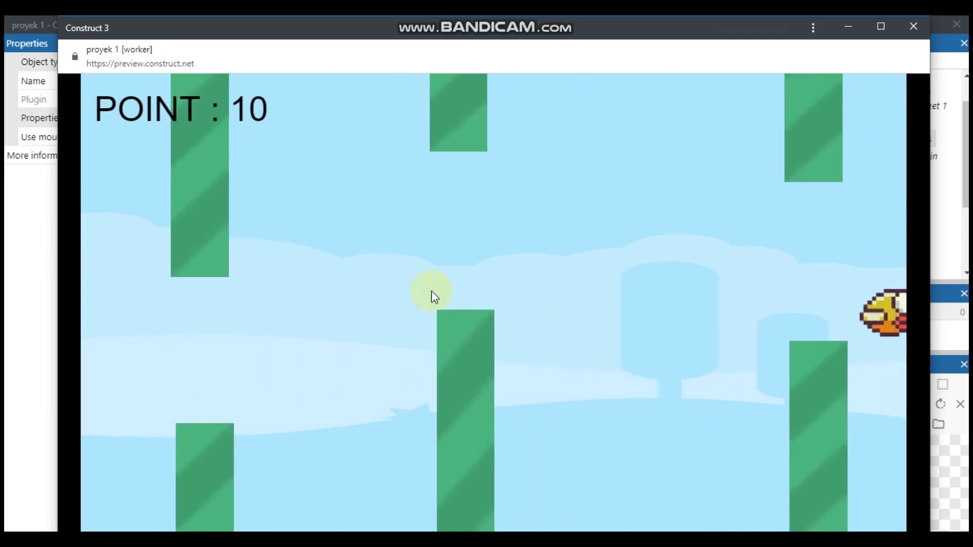
left_click(431, 296)
left_click(431, 296)
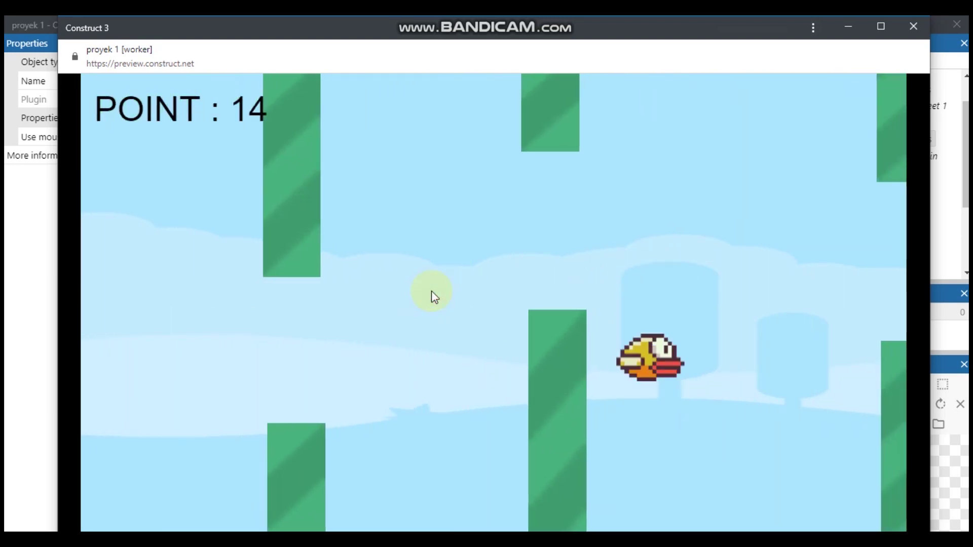
left_click(431, 296)
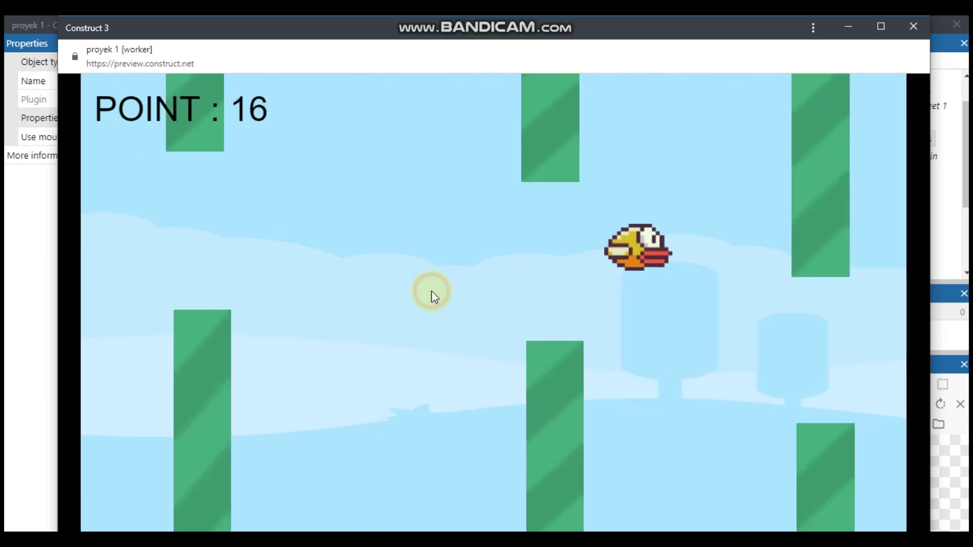
left_click(432, 296)
left_click(431, 291)
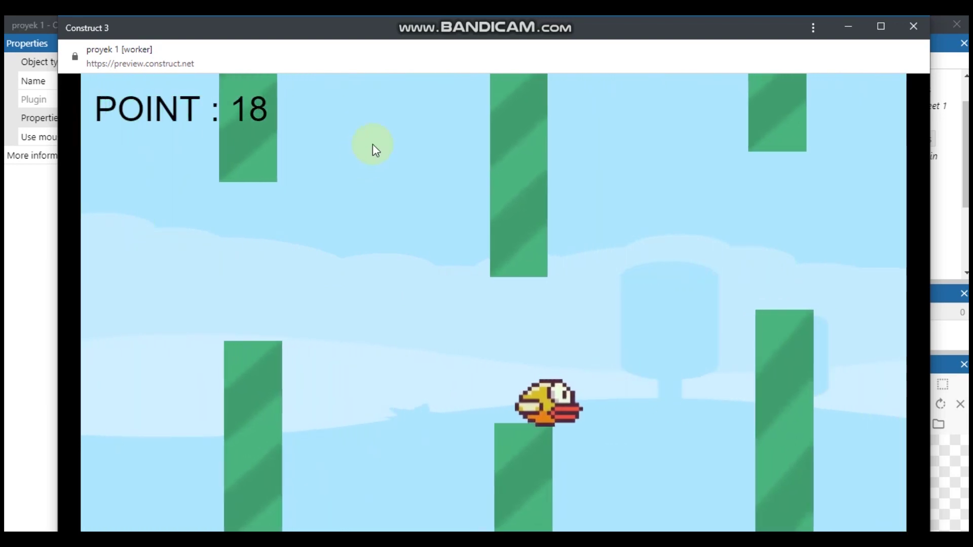
left_click(914, 25)
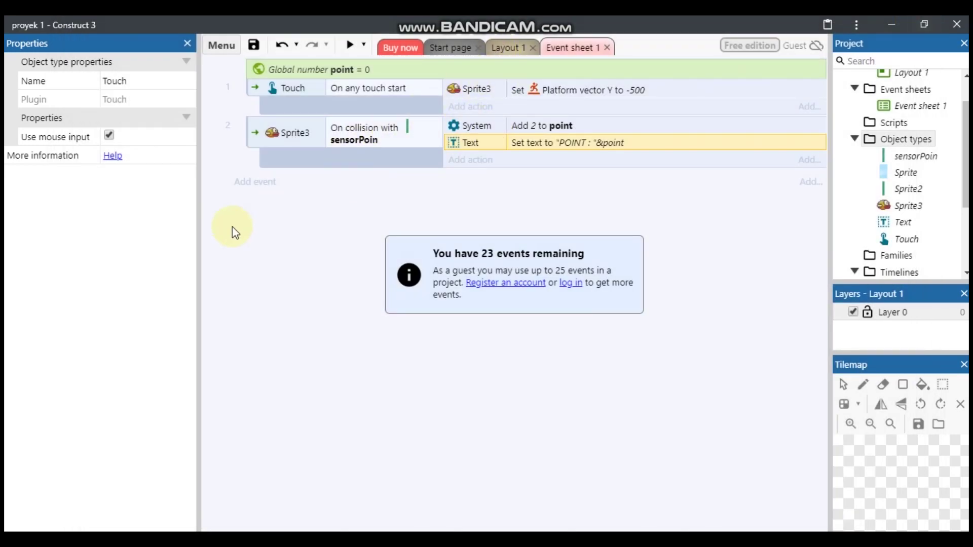
- Add a third event with the Sprite3 condition On collision with another object, using Sprite2 as the object
left_click(244, 193)
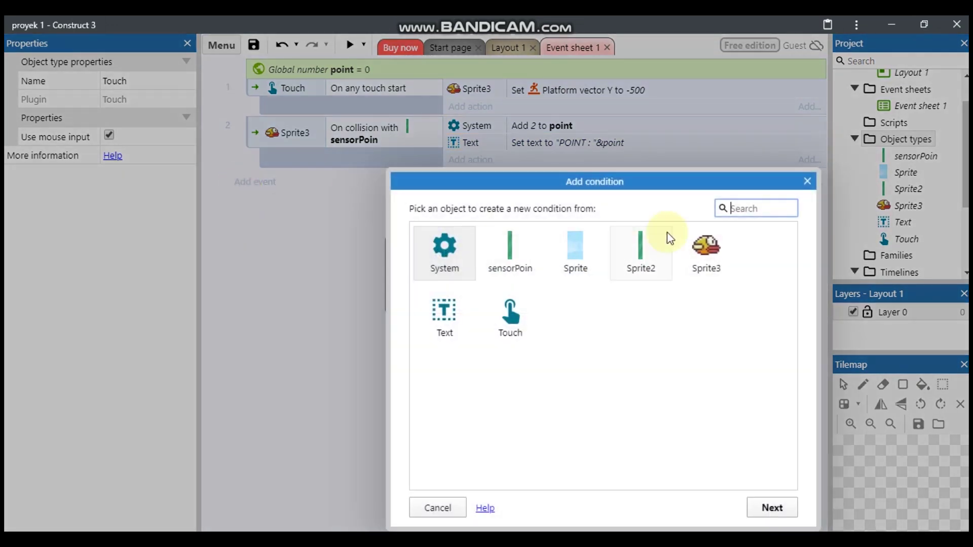
double_click(712, 250)
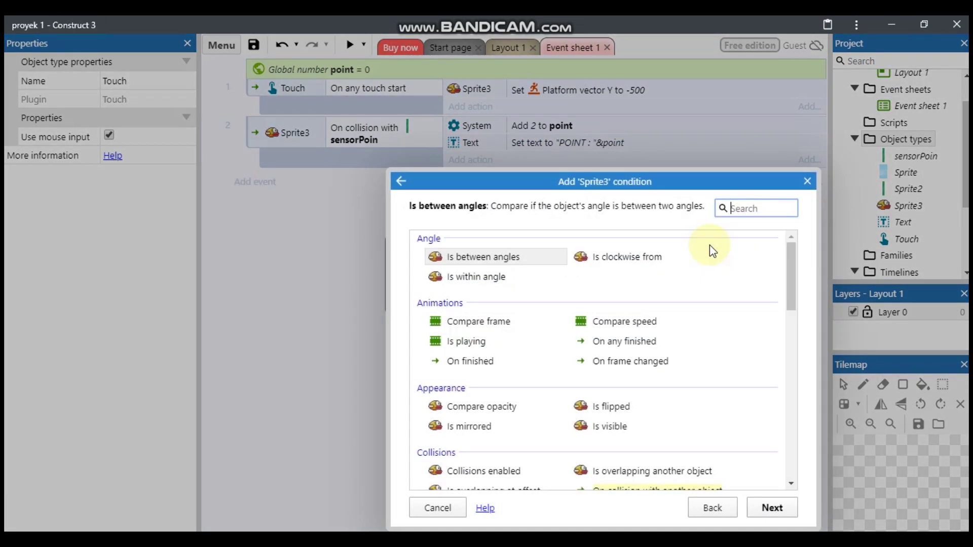
left_click_drag(616, 185, 509, 121)
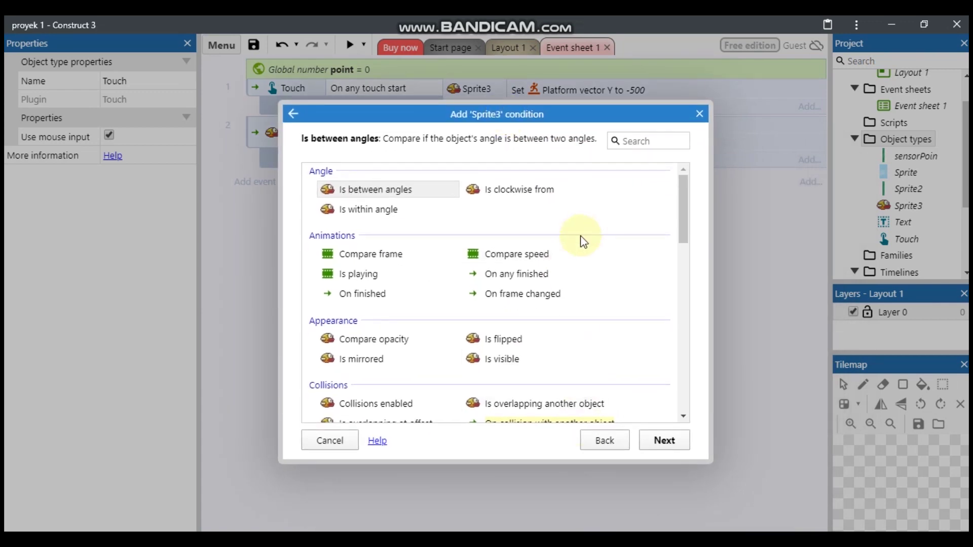
left_click_drag(680, 206, 679, 245)
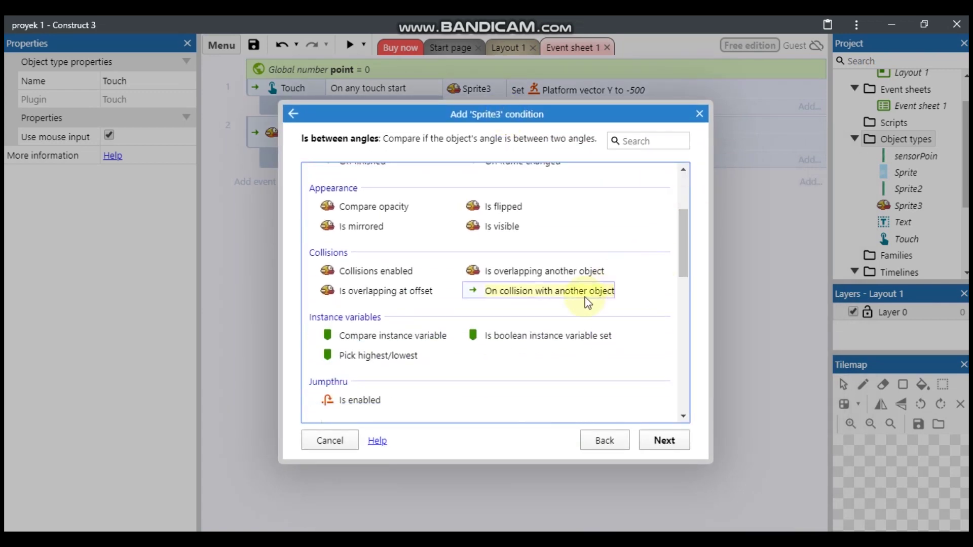
left_click(561, 293)
double_click(559, 291)
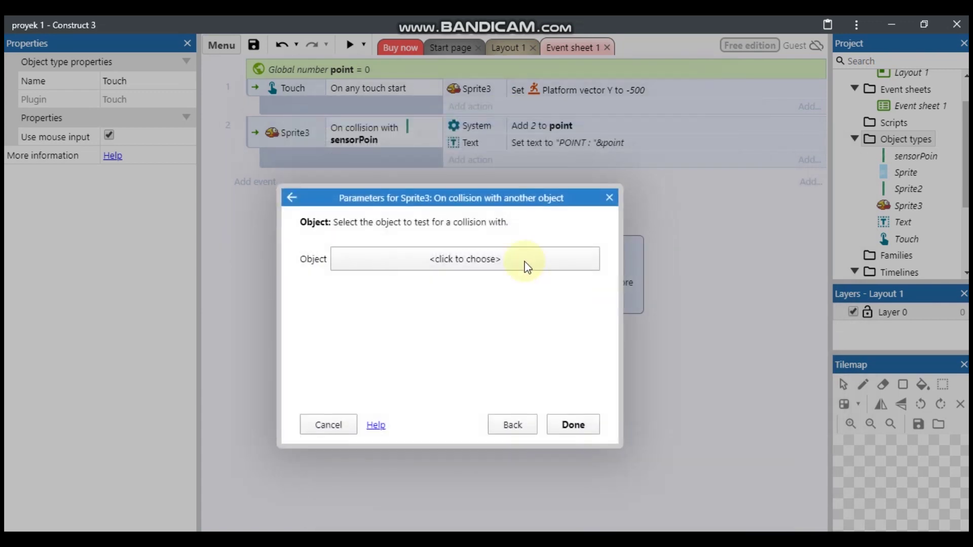
left_click(484, 264)
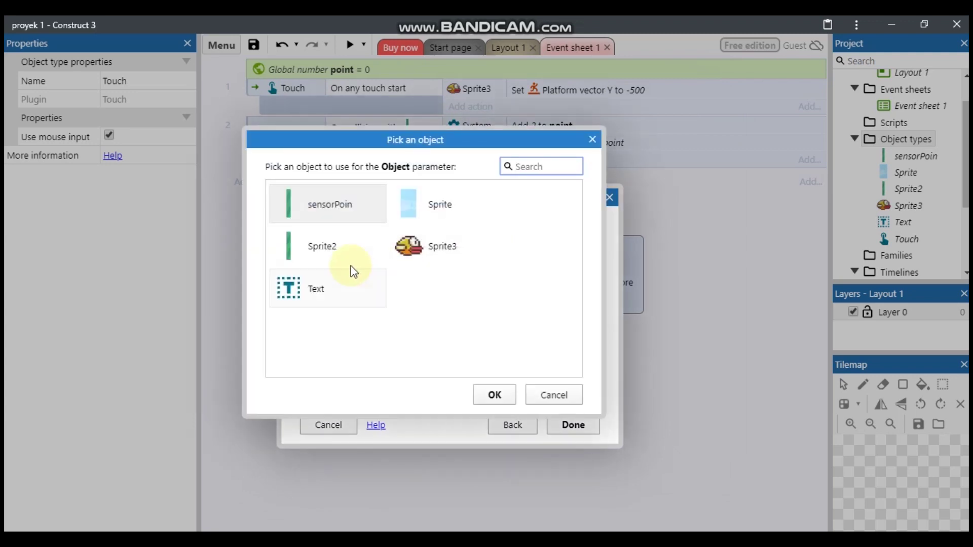
double_click(327, 244)
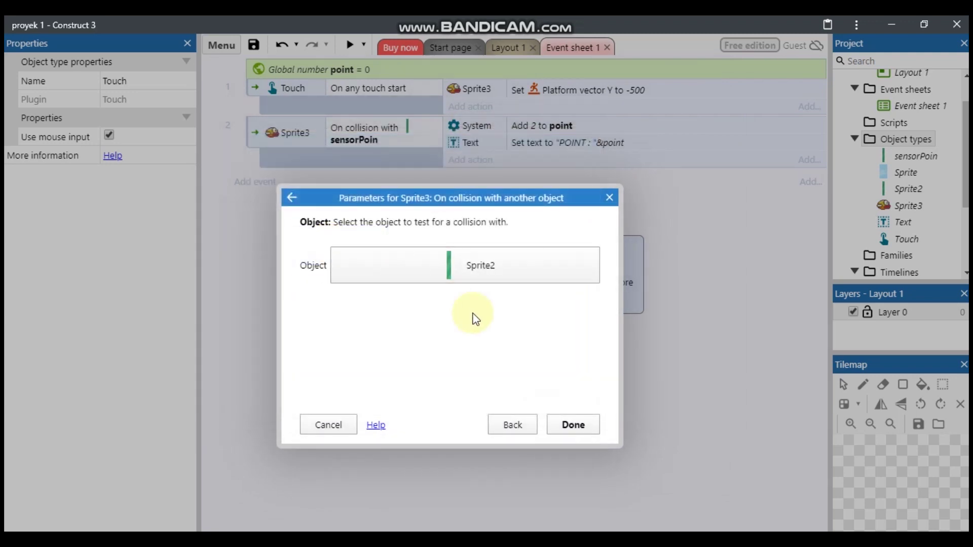
left_click(550, 421)
left_click(477, 182)
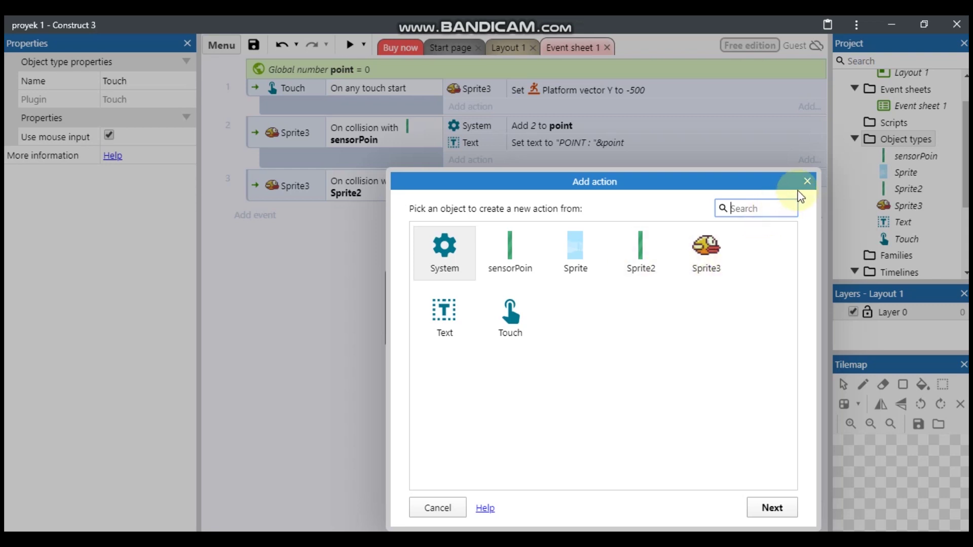
left_click(807, 181)
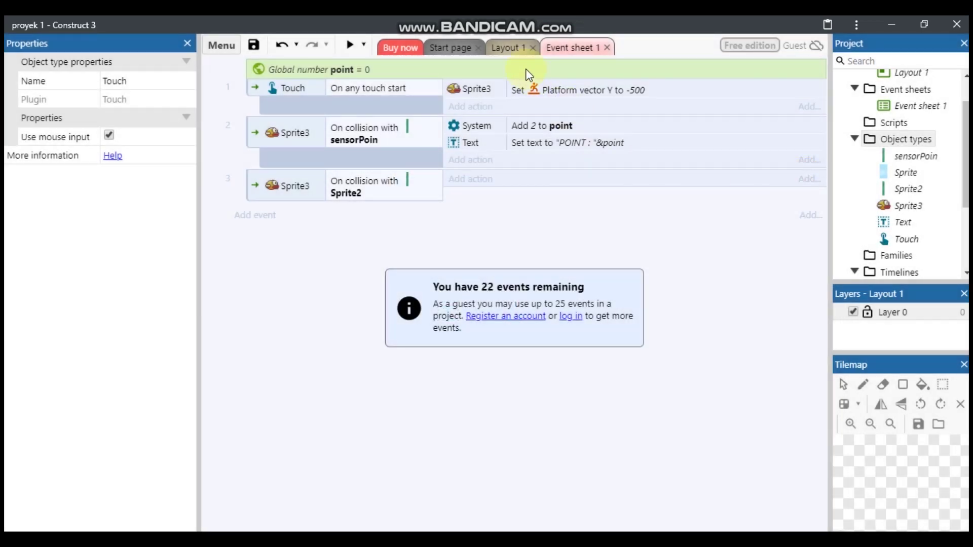
- Insert a new Sprite object into Layout 1 near the layout's upper-left corner and load the flatDark15 play button image into it
left_click(505, 47)
right_click(693, 250)
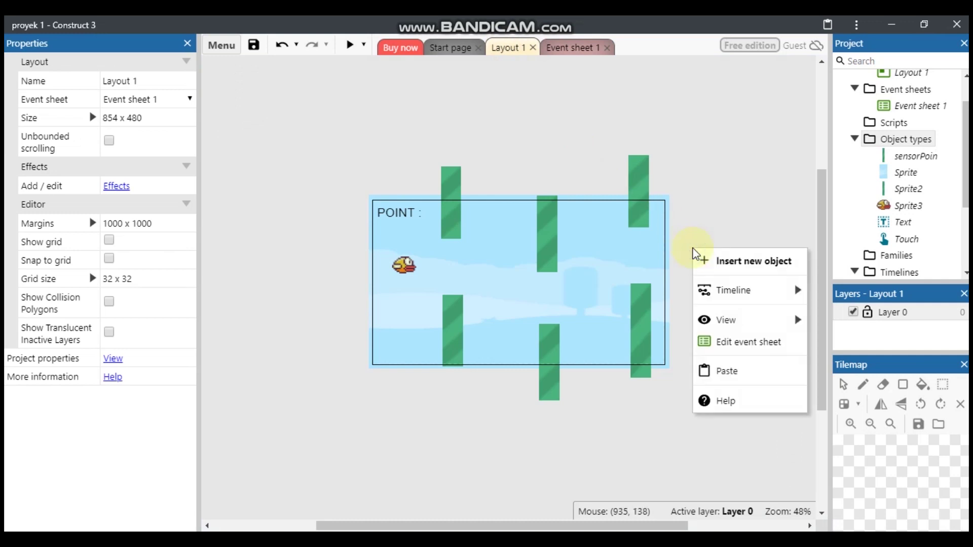
left_click(706, 261)
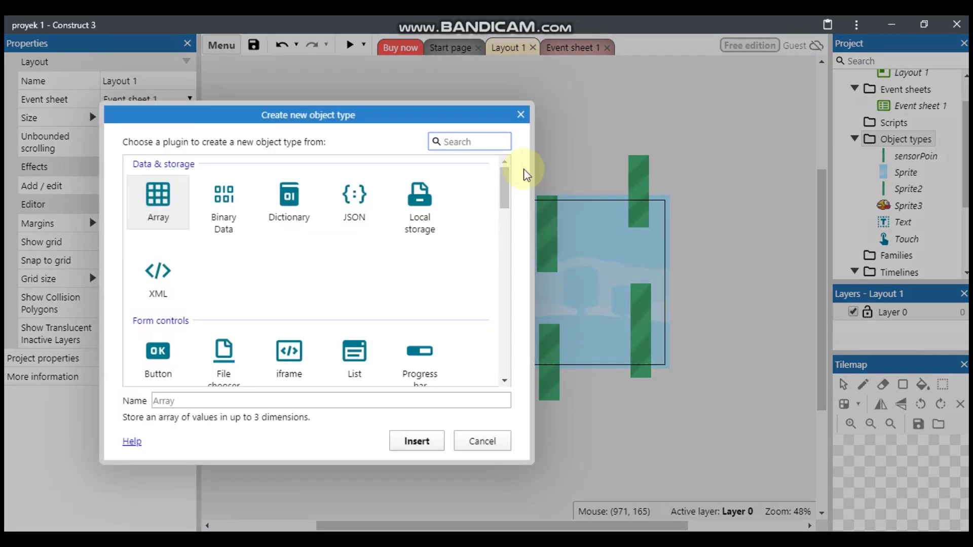
left_click_drag(506, 191, 505, 217)
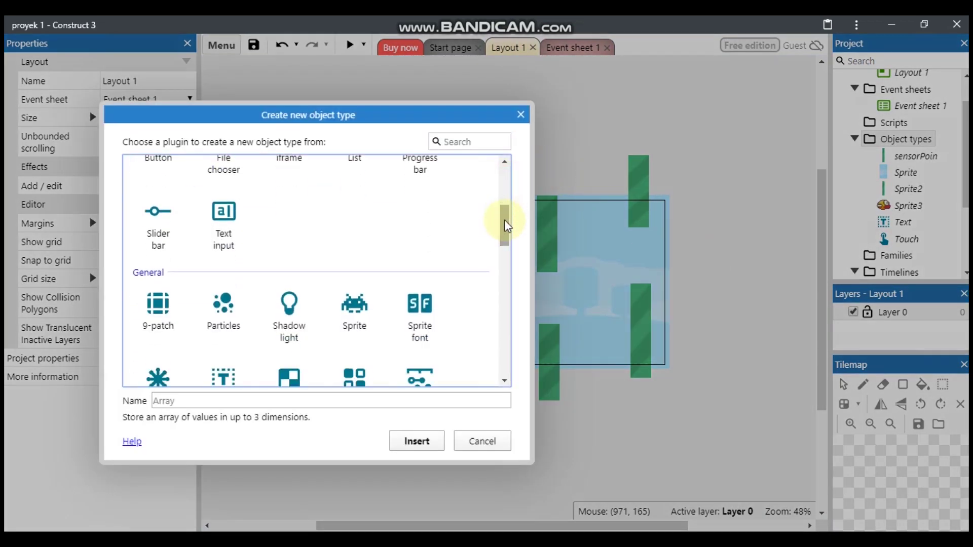
double_click(353, 307)
left_click(369, 182)
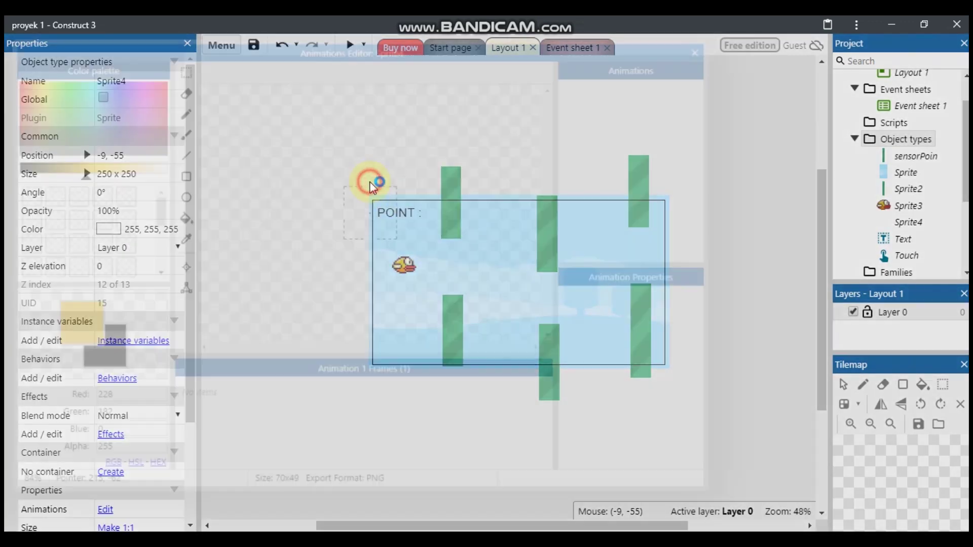
left_click(214, 69)
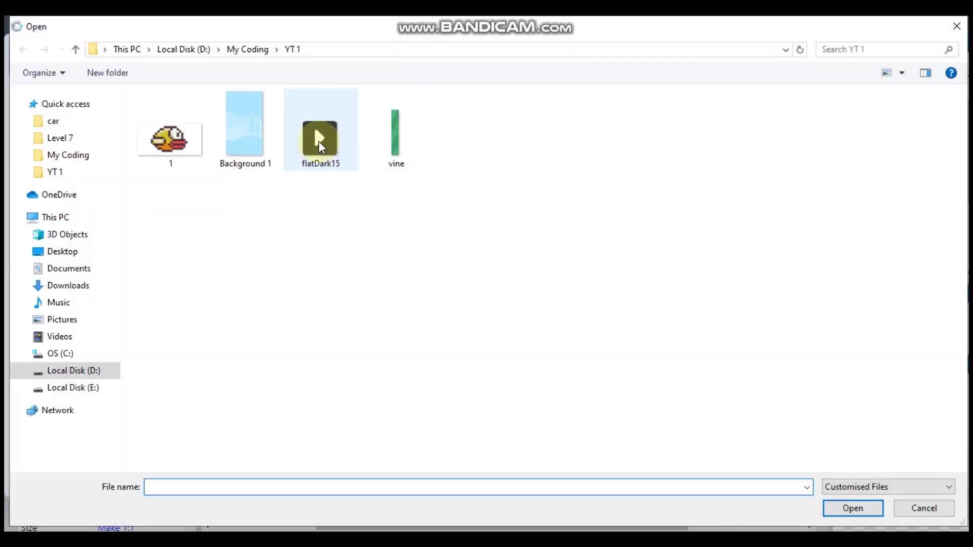
double_click(319, 140)
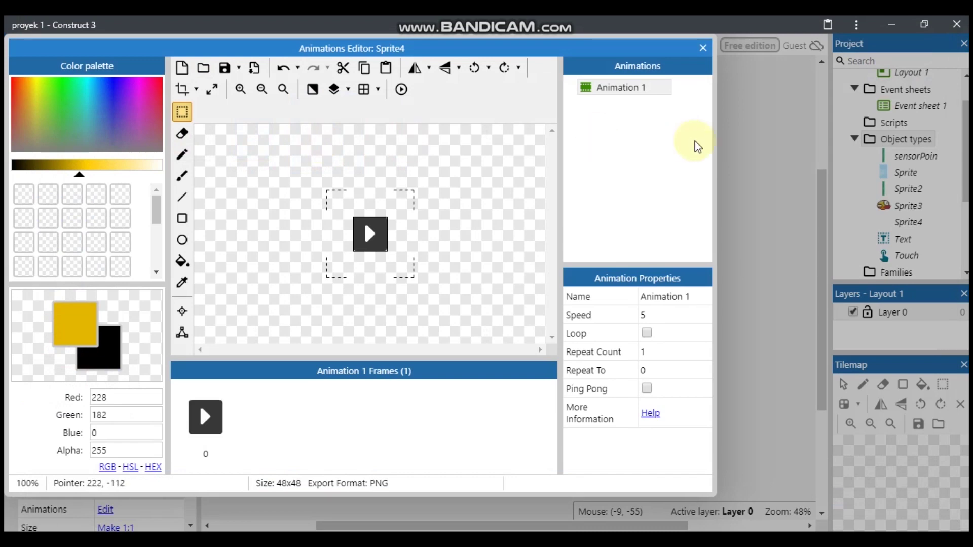
left_click(704, 51)
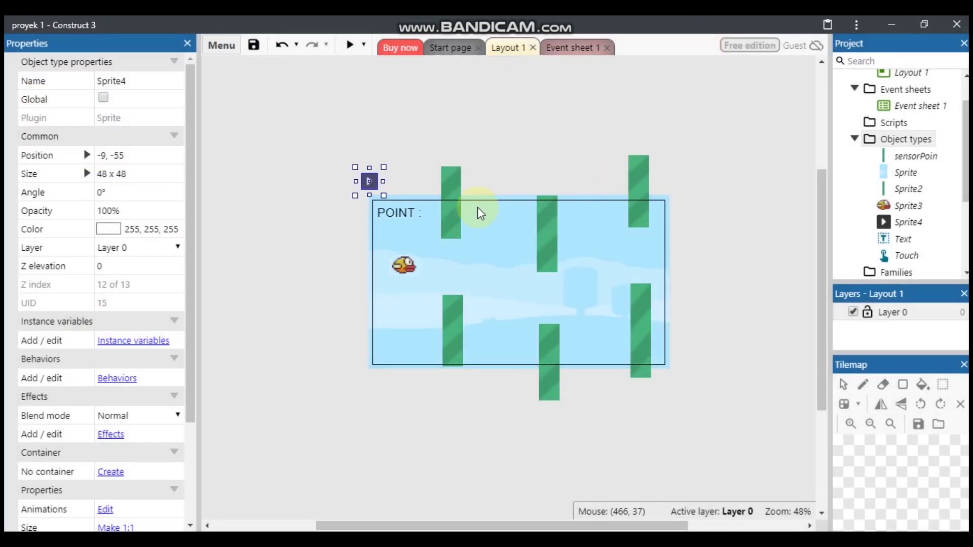
- Enlarge the play button sprite to about 225 x 172 and place it mid-layout at about 466, 233
left_click_drag(380, 195, 445, 238)
left_click_drag(379, 199, 513, 270)
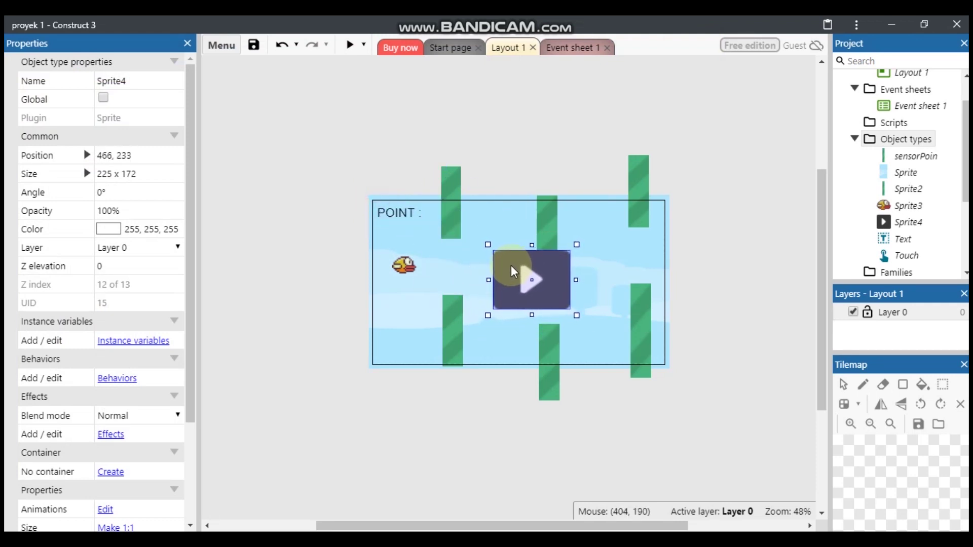
left_click(735, 255)
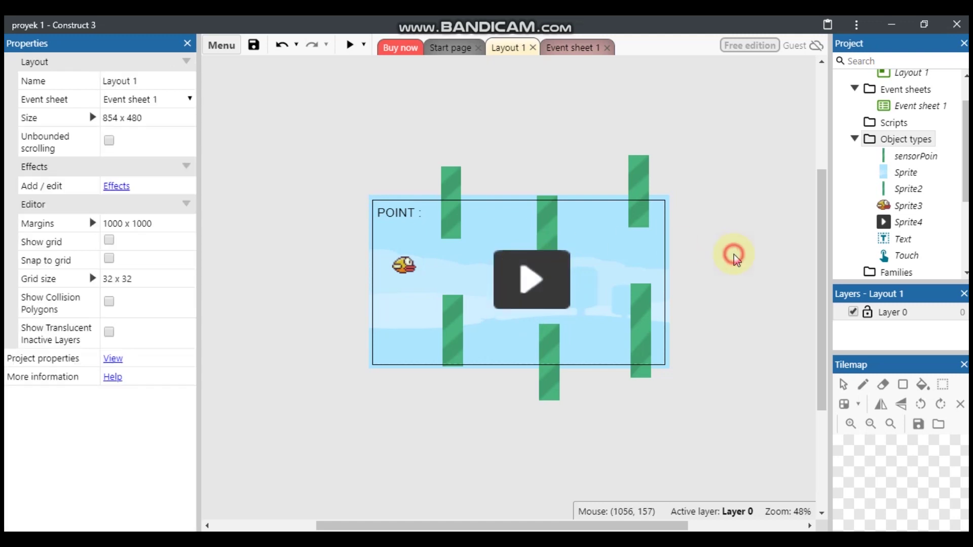
left_click(544, 310)
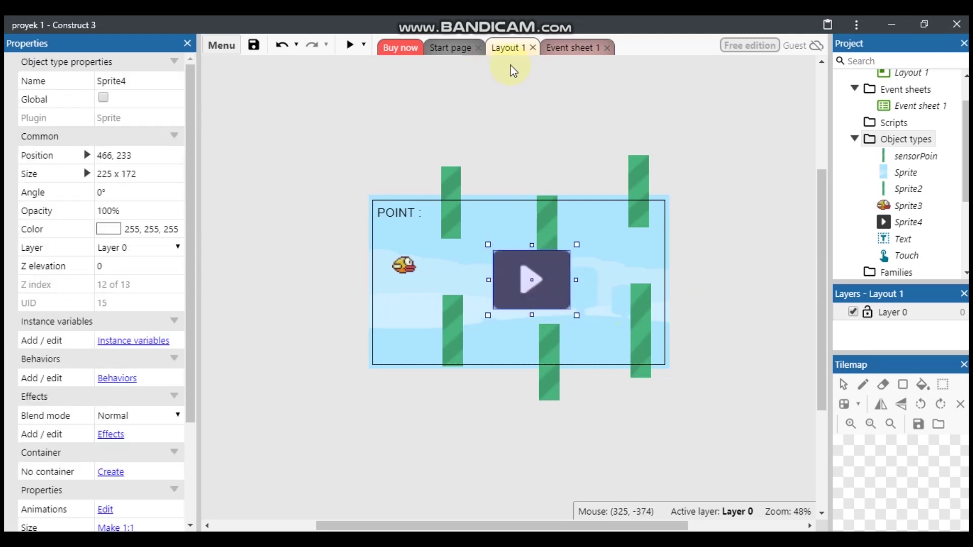
- Give the Sprite2 collision event a Sprite4 Set position action with X 466 and Y 233
left_click(570, 47)
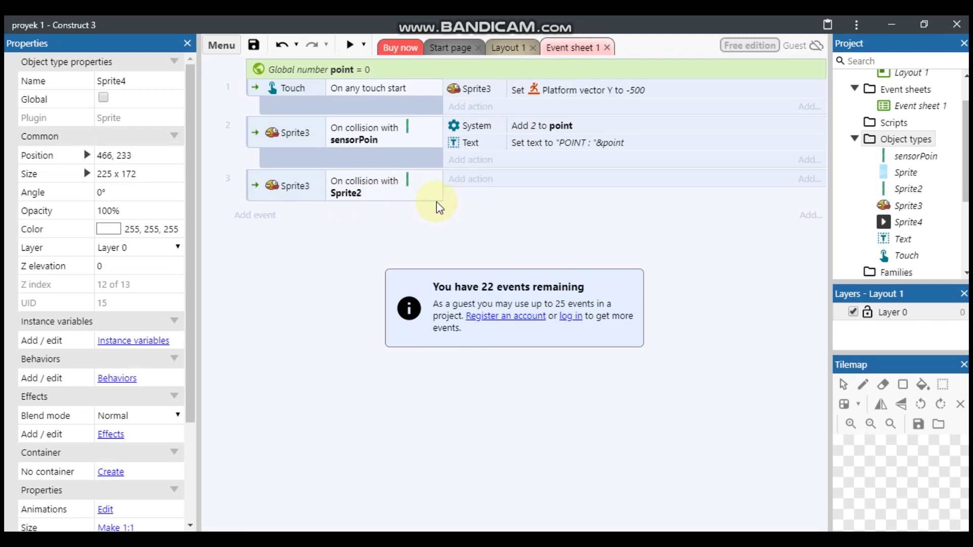
left_click(462, 179)
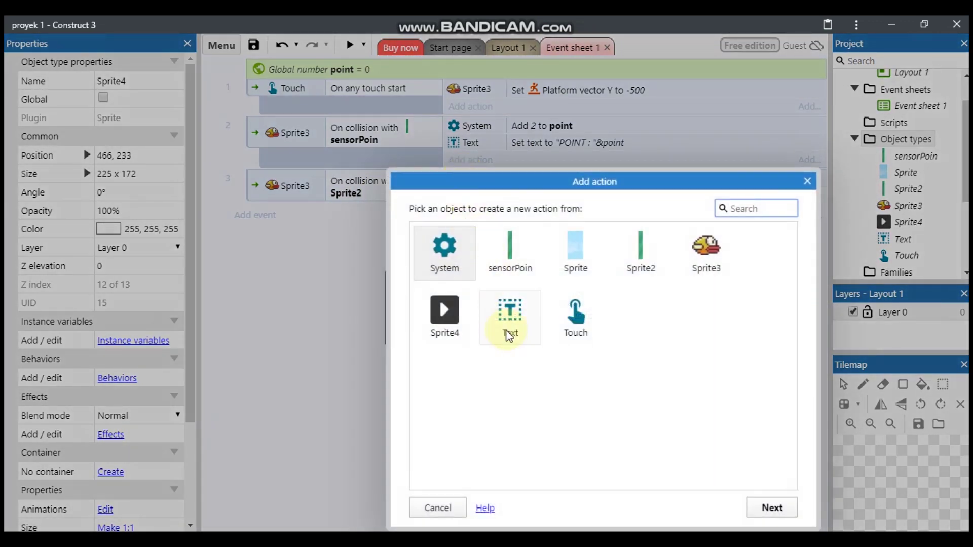
double_click(444, 314)
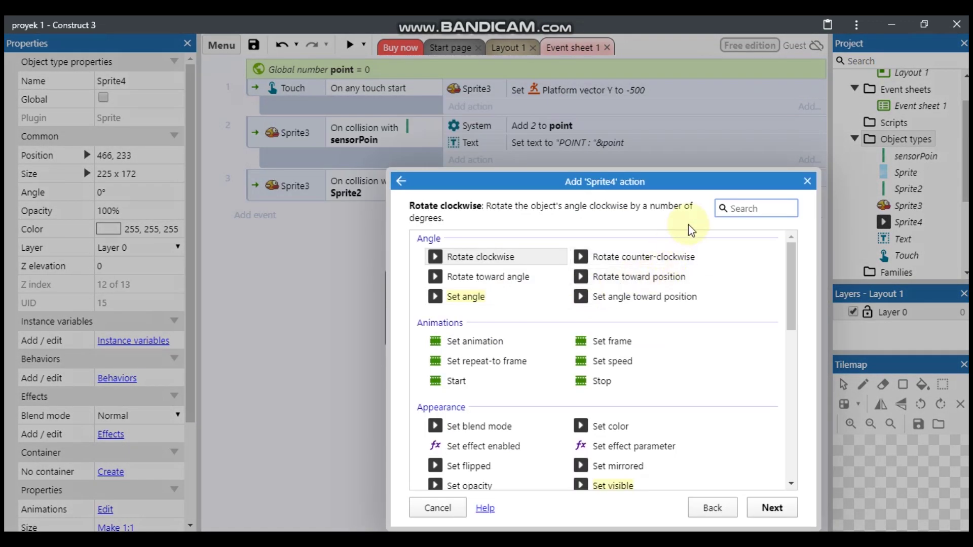
type("SET PO")
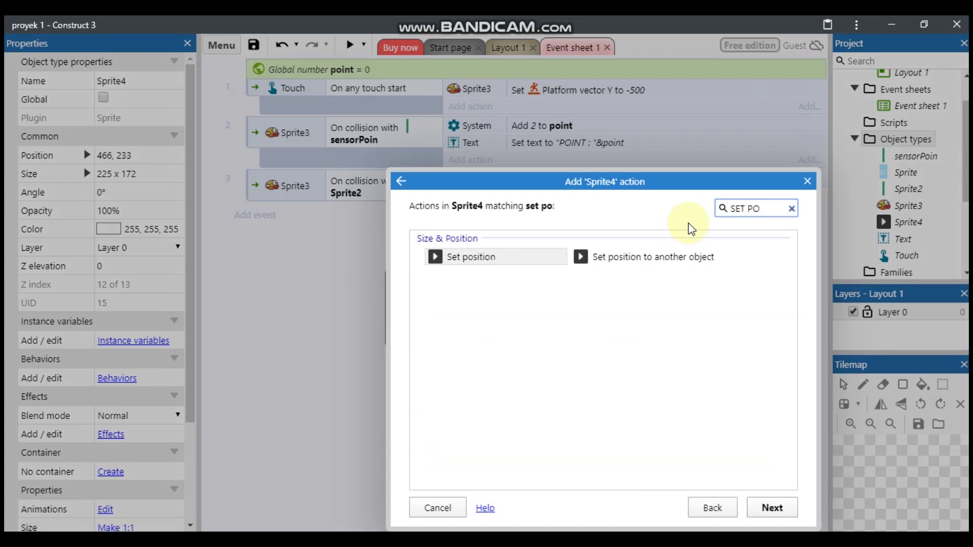
double_click(471, 256)
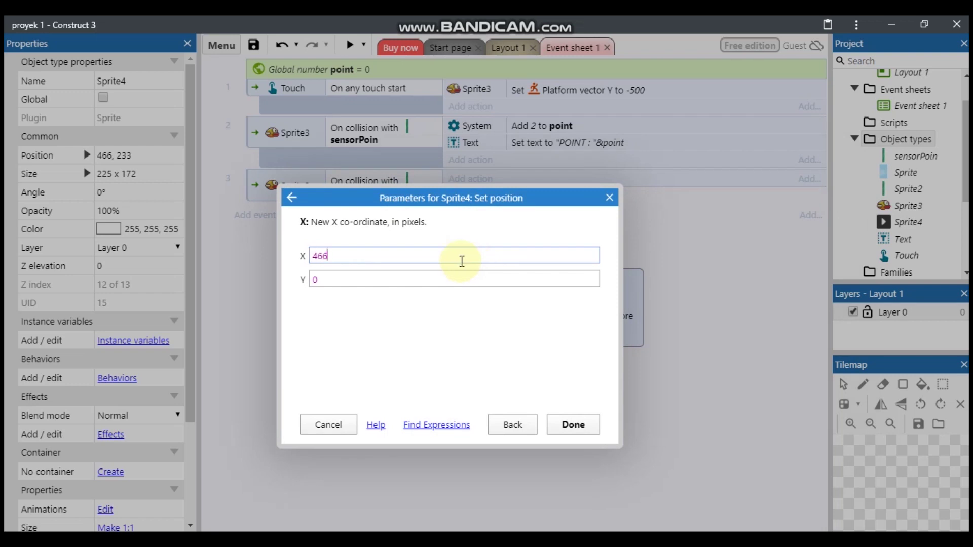
left_click(403, 277)
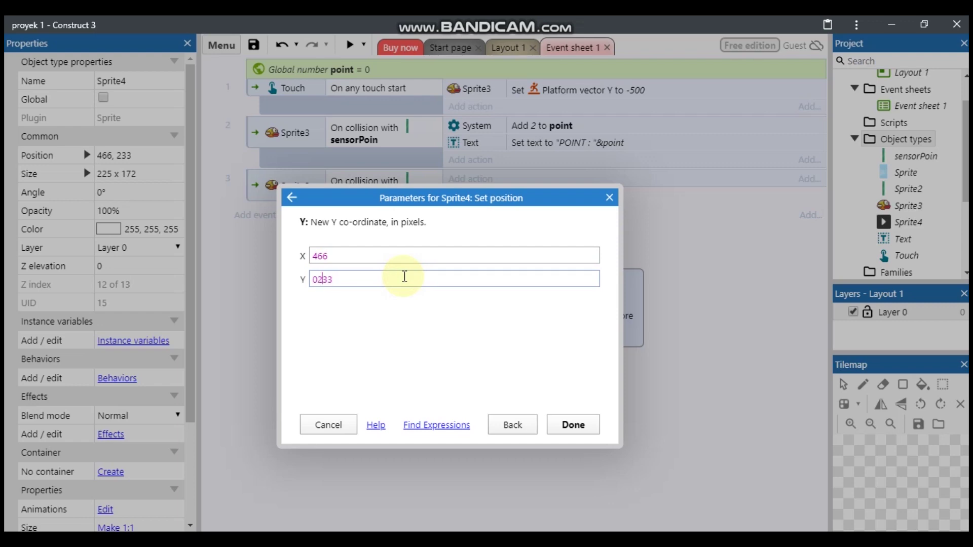
left_click(573, 426)
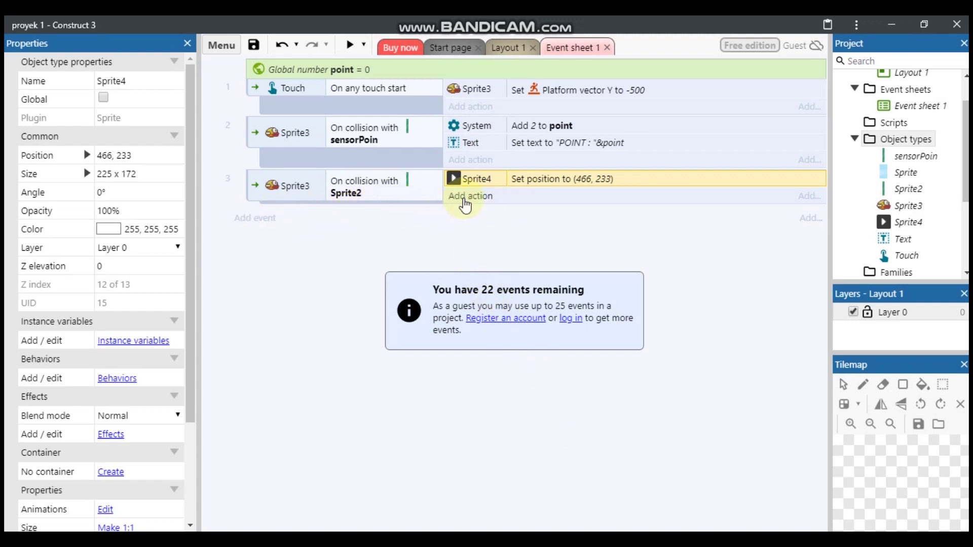
- Move the play button sprite in Layout 1 straight up outside the visible area, to about 466, -161
left_click(501, 48)
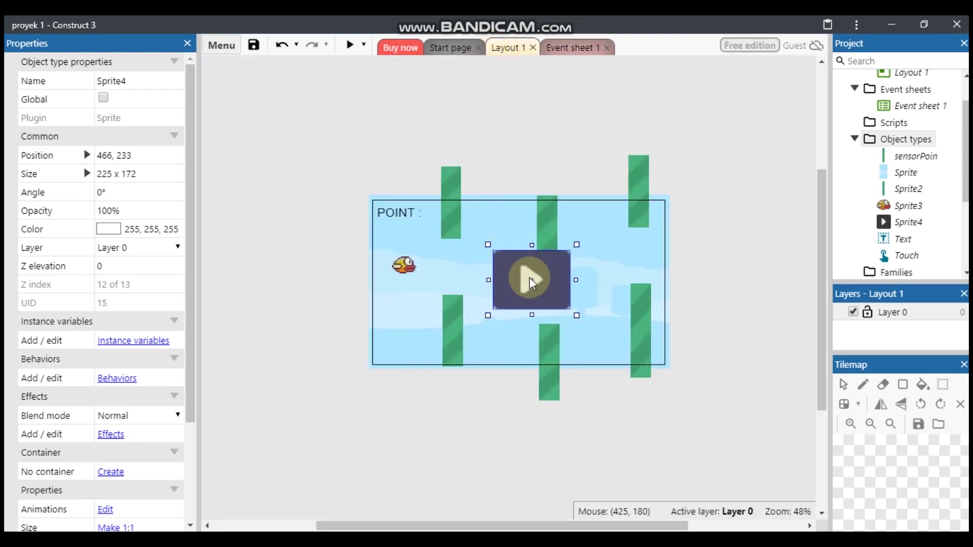
left_click_drag(531, 282, 534, 151)
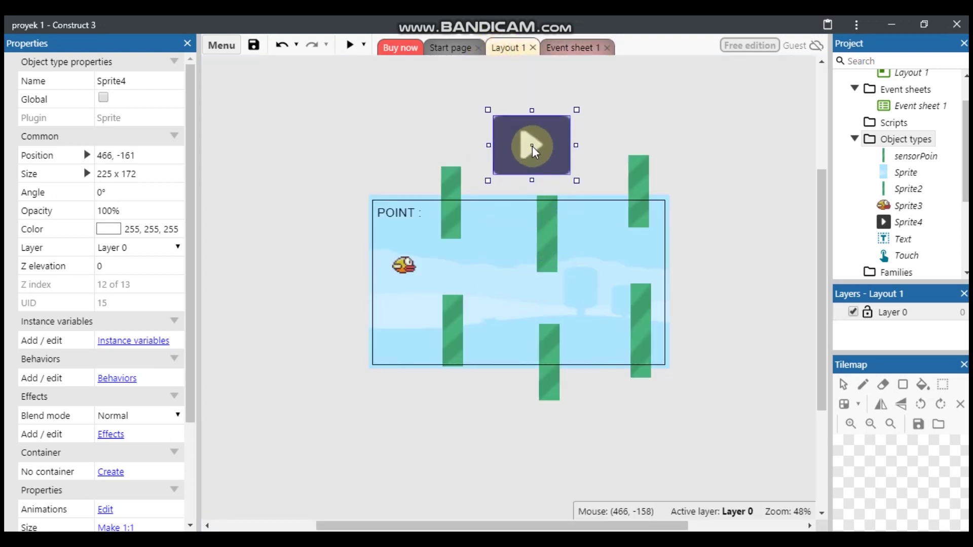
- Return to Event sheet 1 and run the game preview to test the bird's jumps and the play button on pipe collision
left_click(682, 197)
left_click(577, 48)
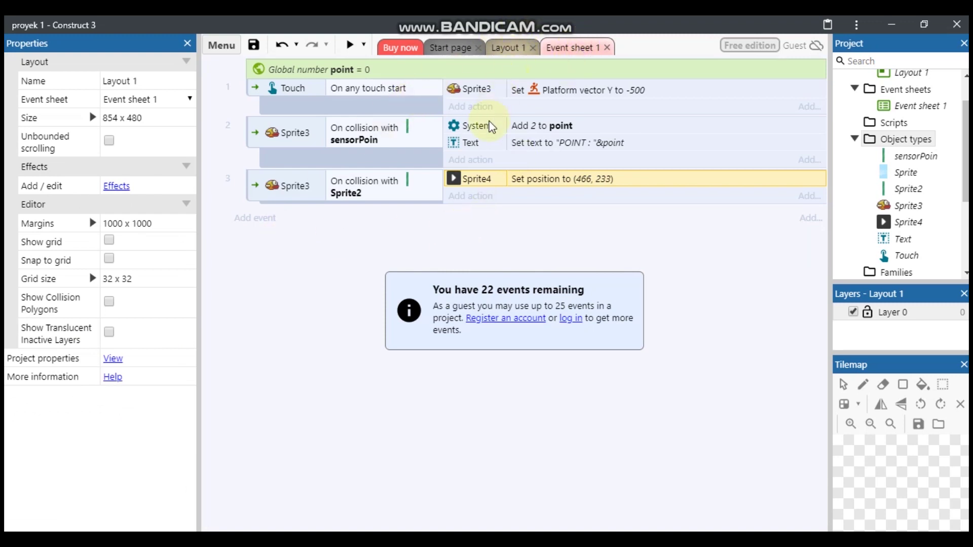
left_click(349, 45)
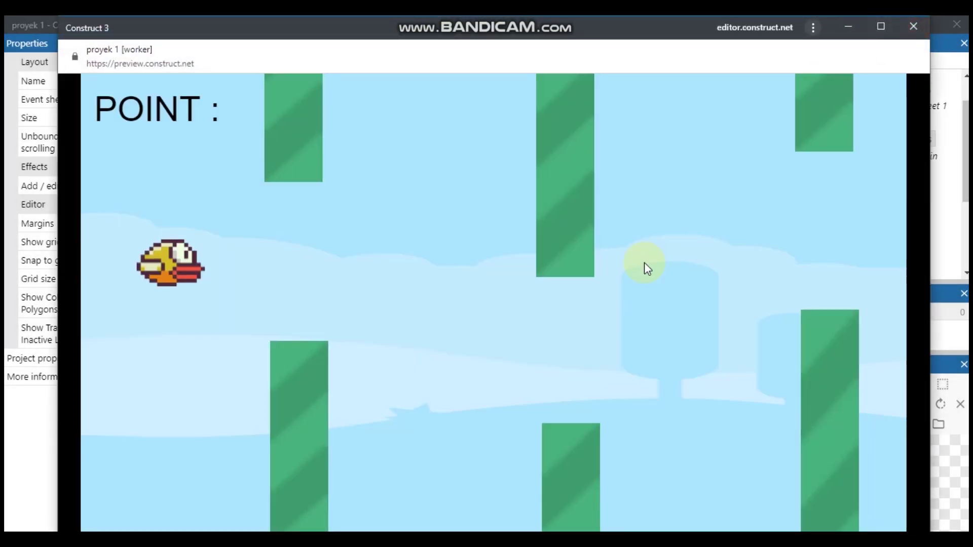
left_click(643, 262)
left_click(644, 262)
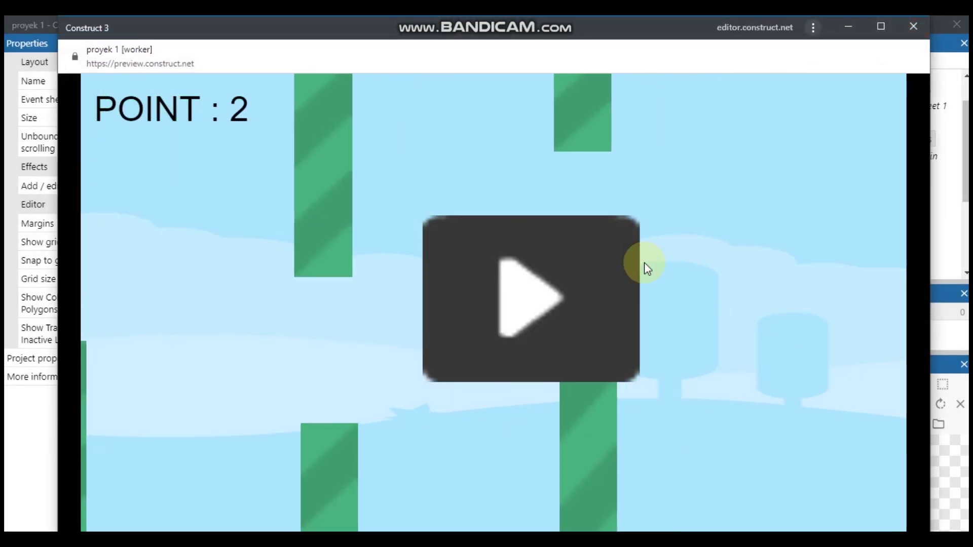
left_click(532, 286)
left_click(534, 287)
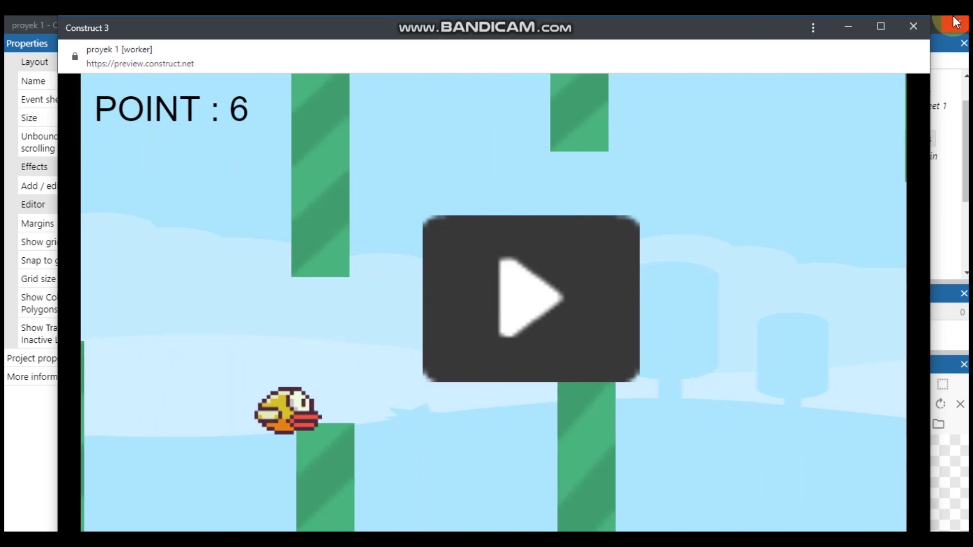
left_click(918, 25)
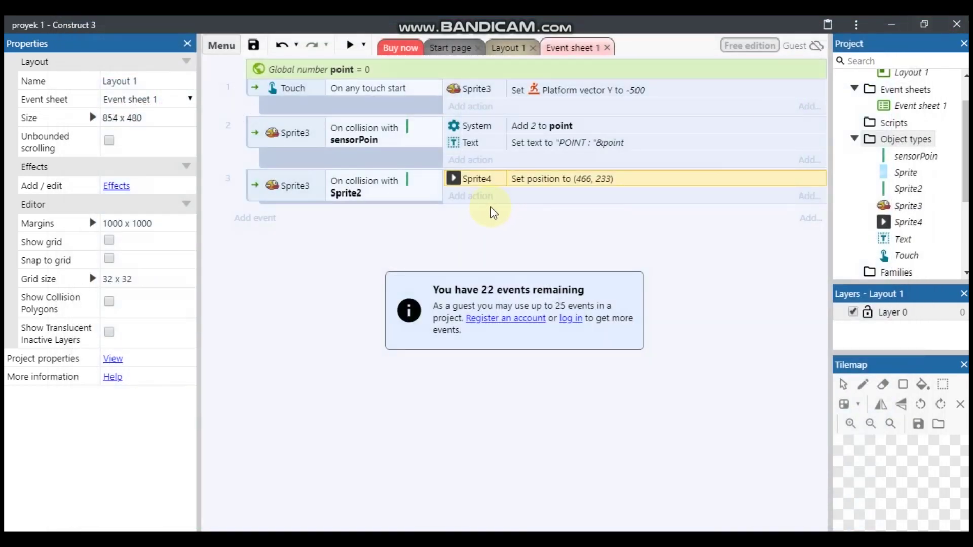
- Add a Sprite3 Destroy action to the event for collision with Sprite2
left_click(461, 196)
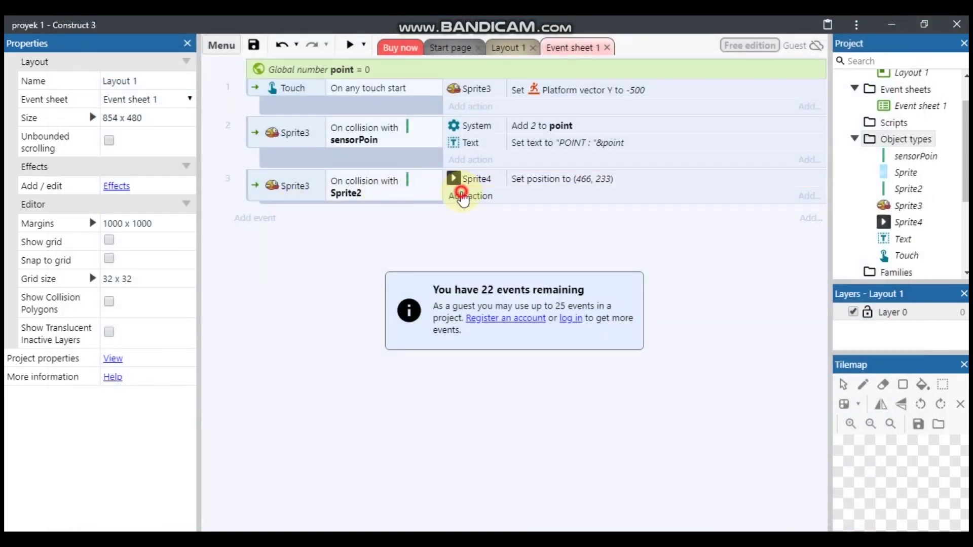
double_click(705, 244)
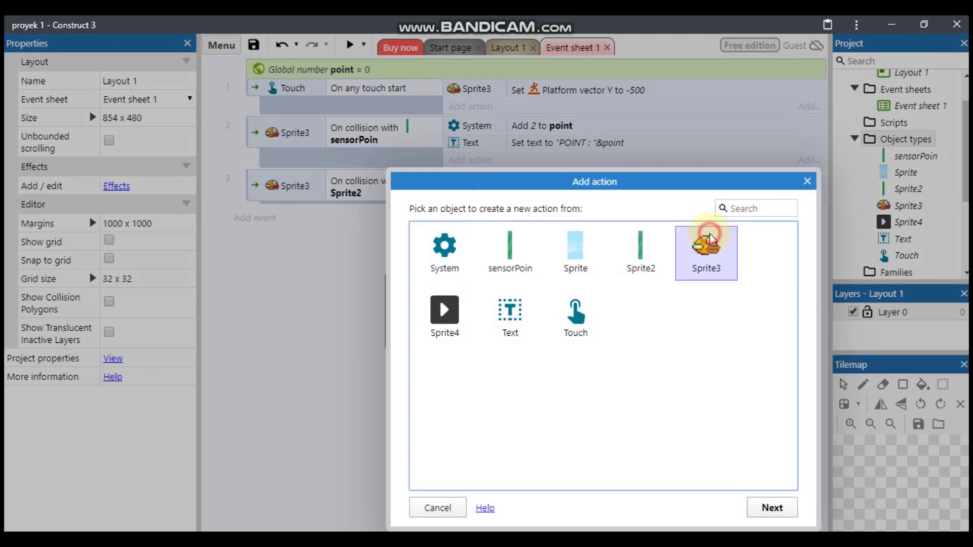
type("DES")
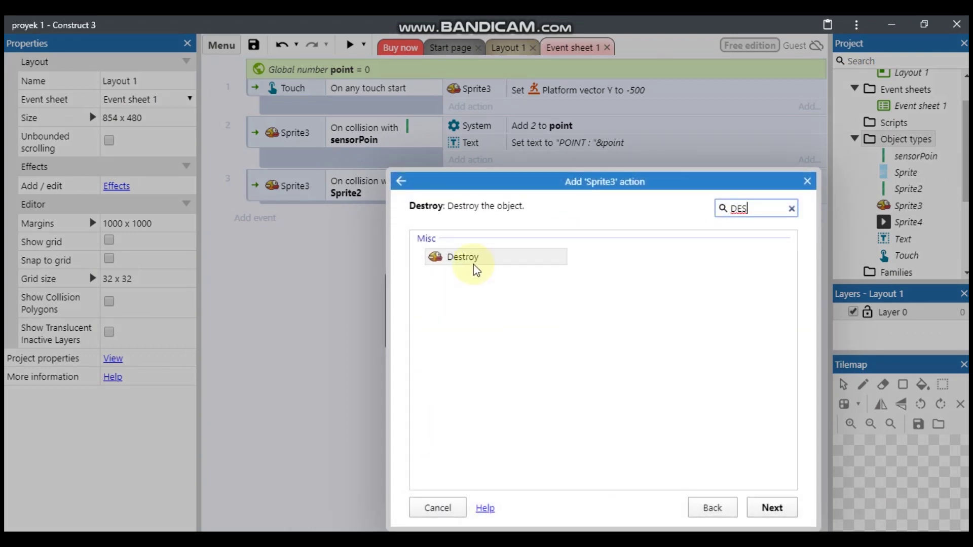
double_click(475, 267)
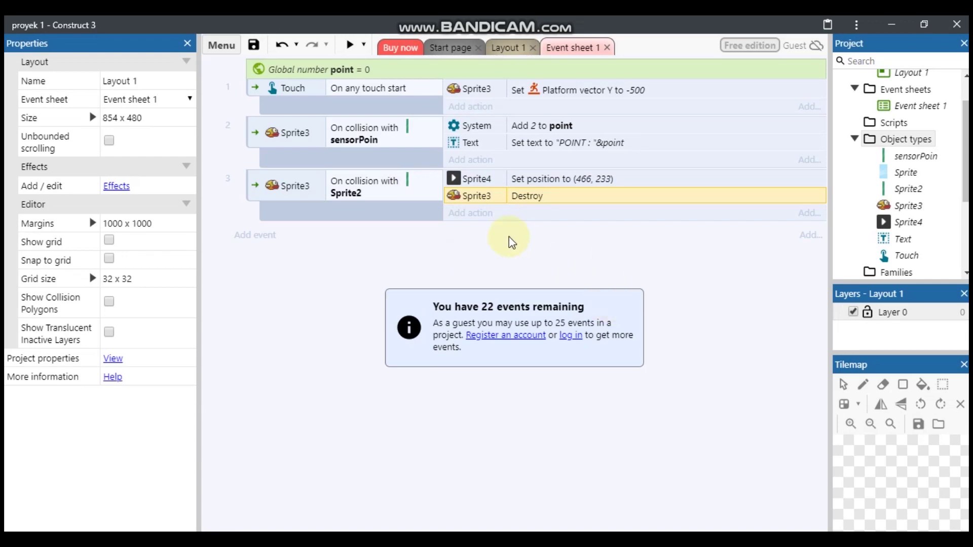
- Add a sensorPoin Bullet Set enabled action with state Disabled to the Sprite2 collision event
left_click(473, 222)
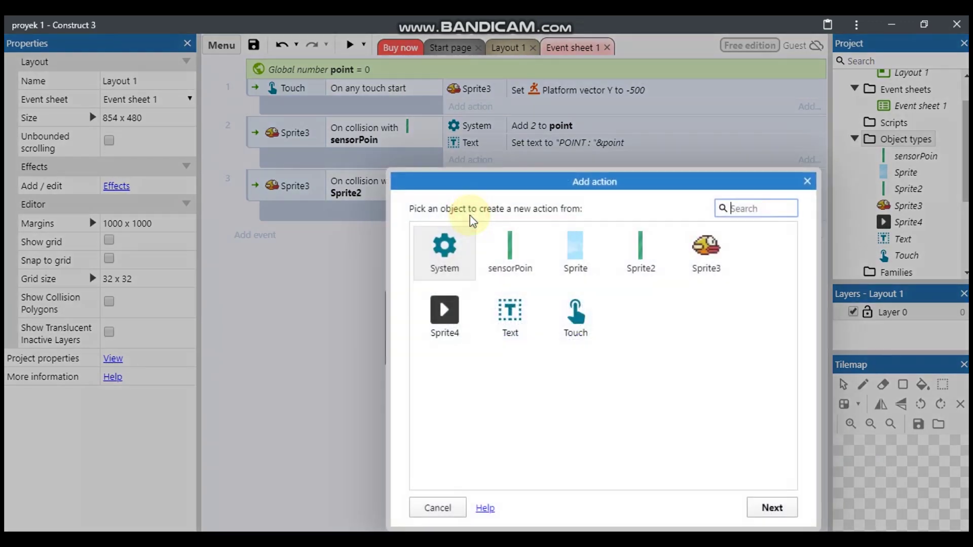
left_click(515, 256)
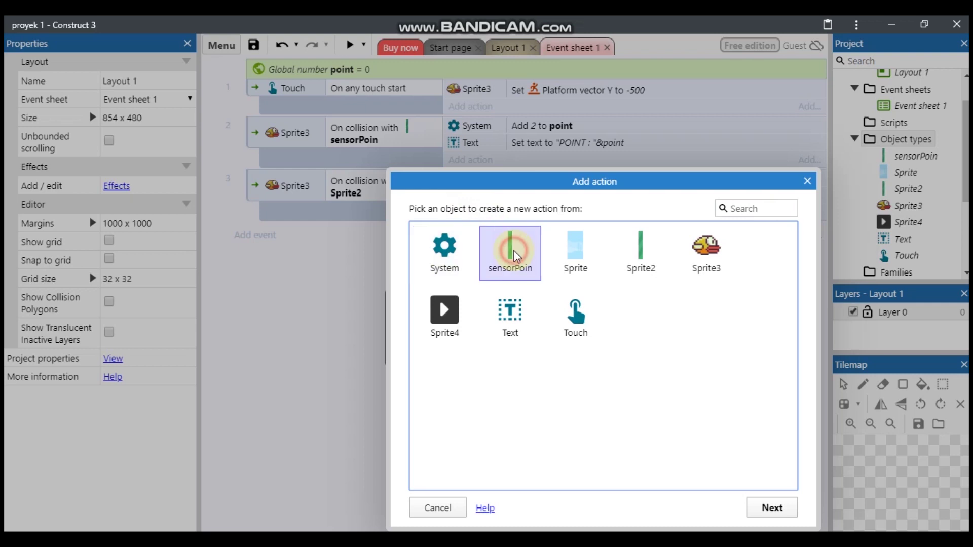
double_click(512, 263)
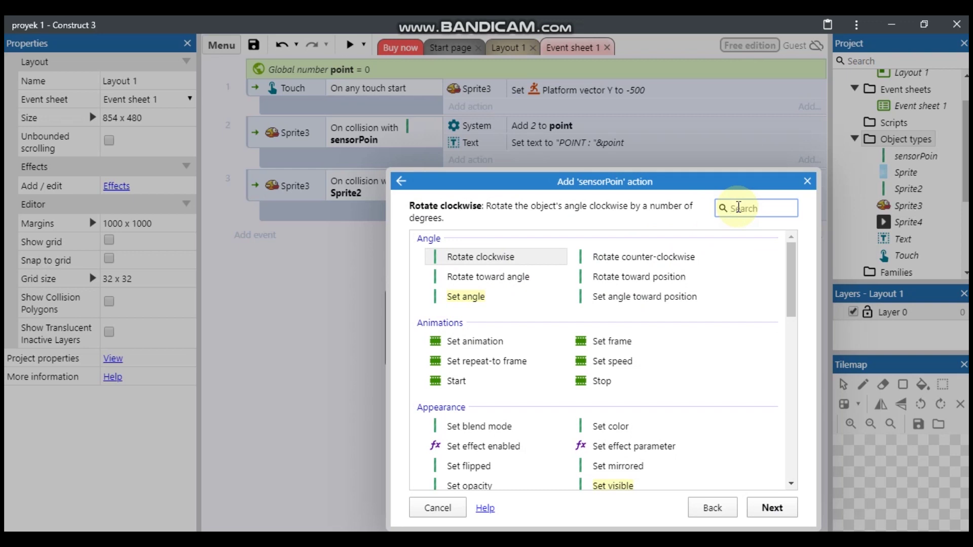
left_click_drag(793, 273, 783, 345)
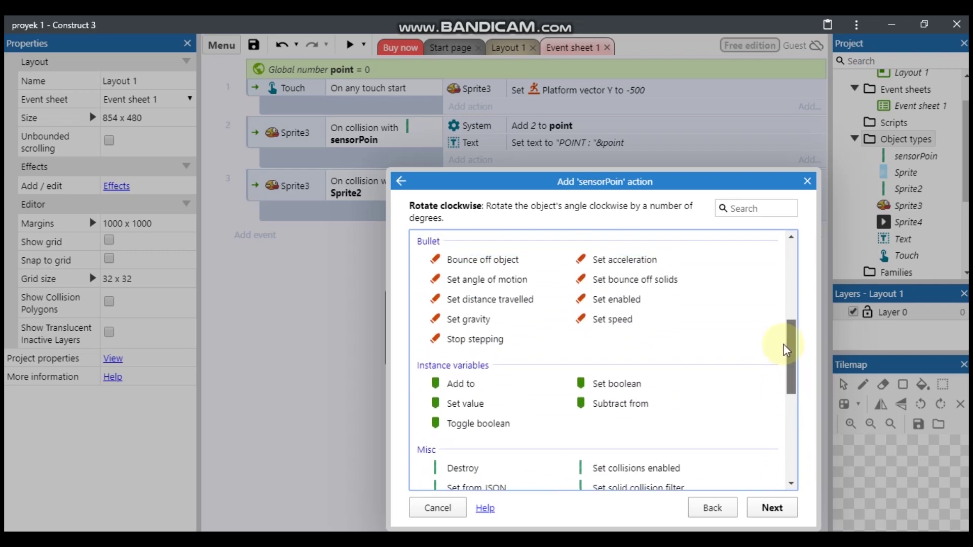
double_click(639, 299)
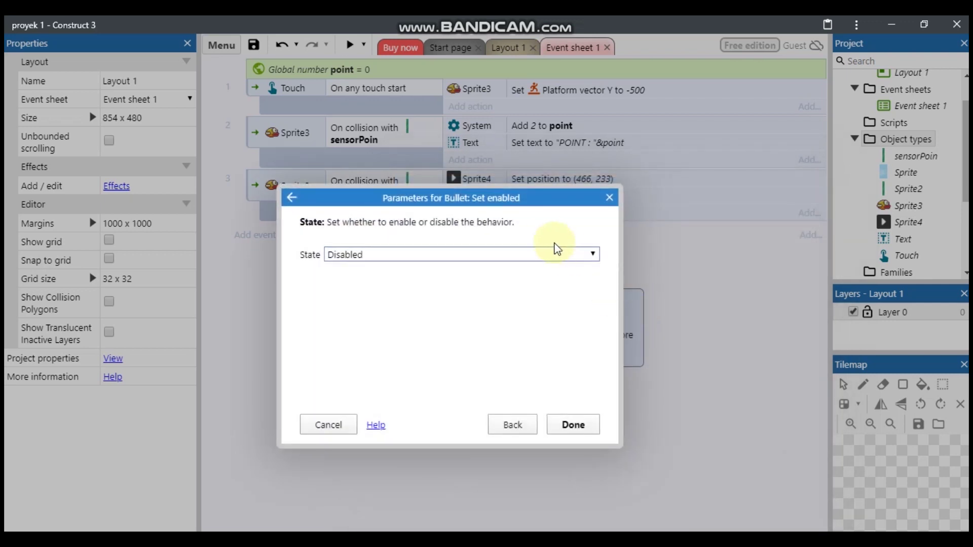
left_click(566, 427)
- Add a Sprite2 Bullet Set enabled action with state Disabled to the Sprite2 collision event
left_click(487, 234)
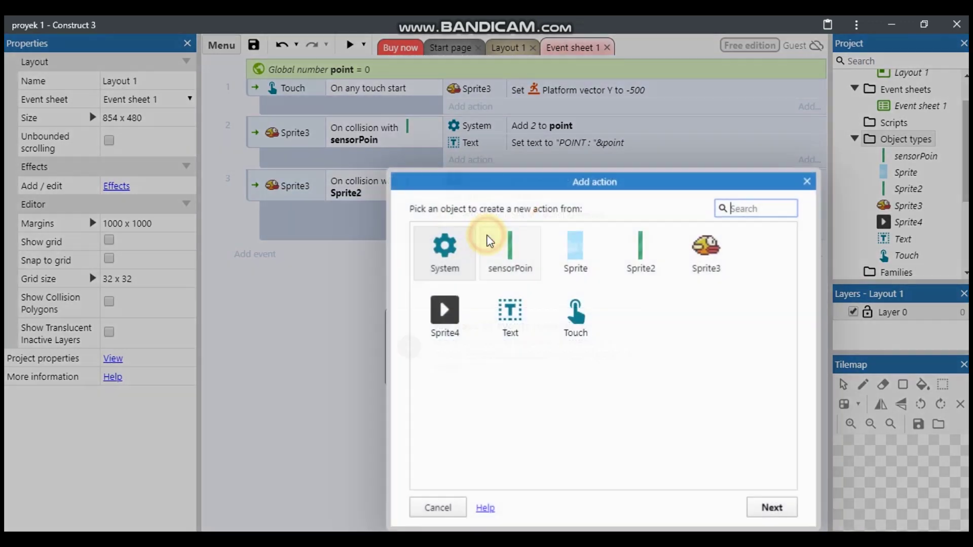
left_click(641, 265)
left_click(641, 265)
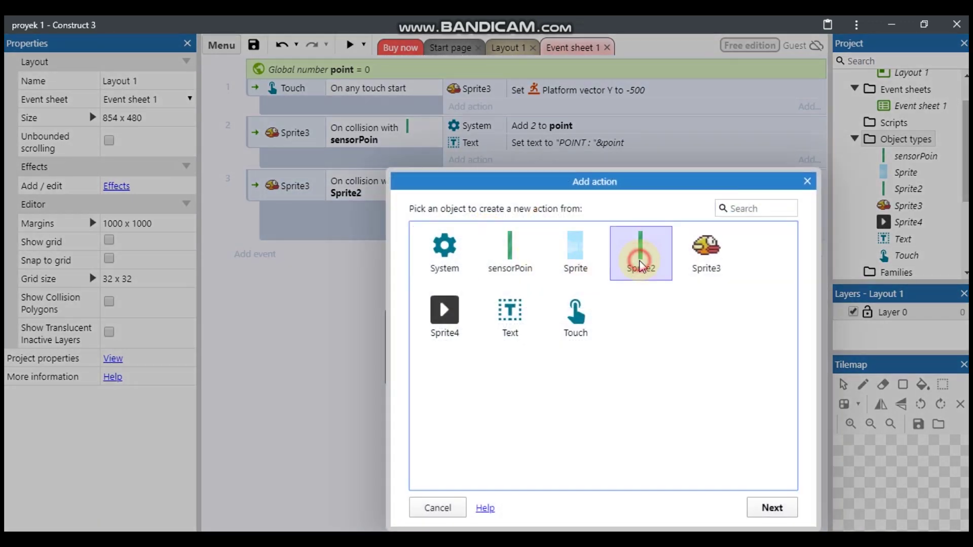
left_click_drag(788, 274, 761, 347)
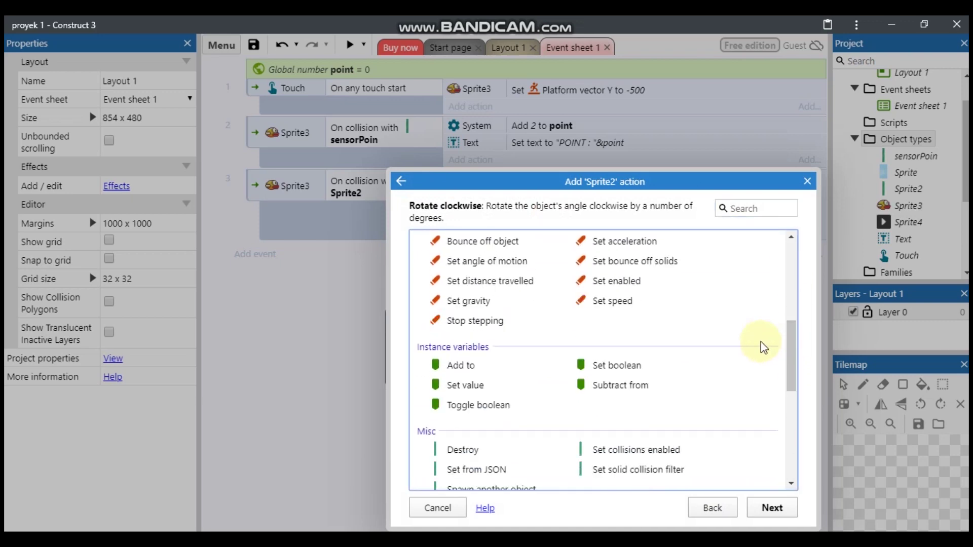
double_click(619, 285)
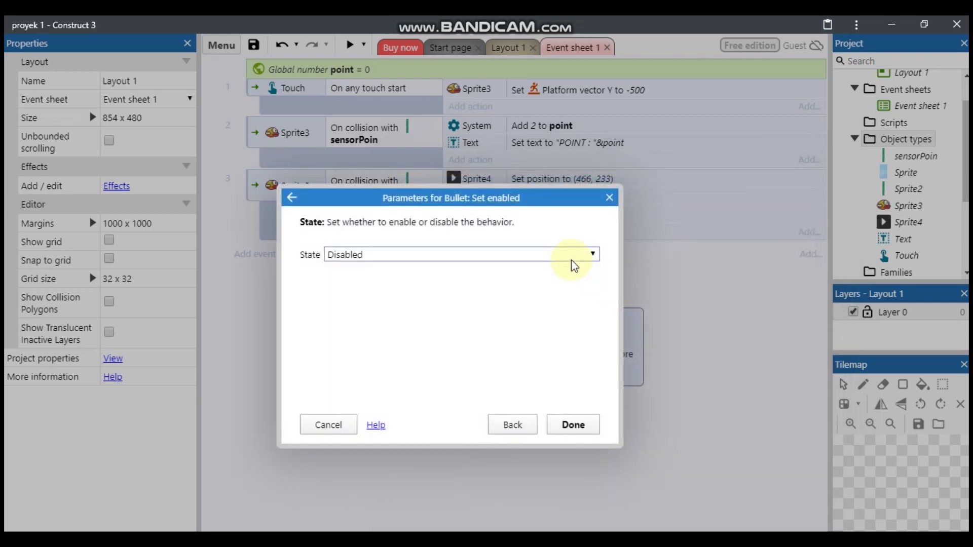
left_click(576, 433)
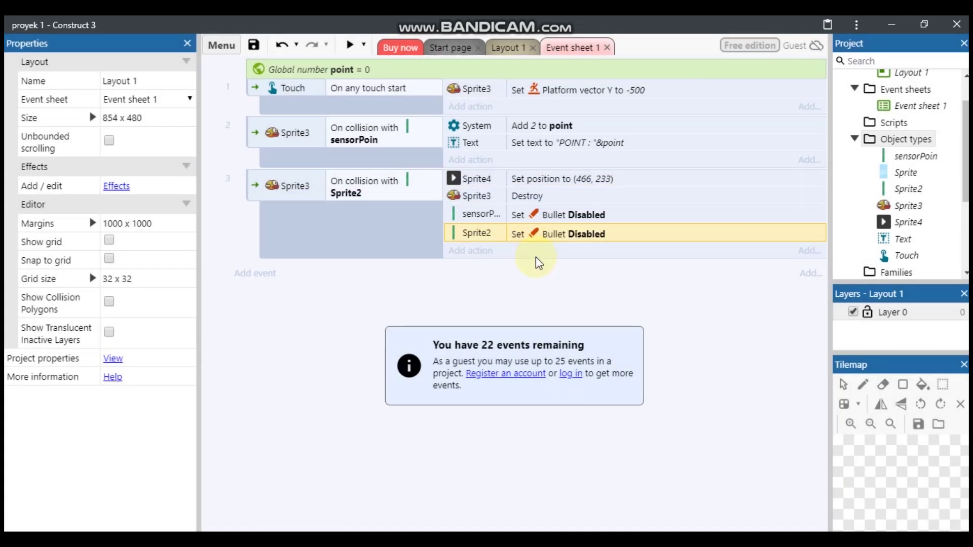
- Create a new event with the Touch condition Is touching object, using Sprite4 as the object
left_click(250, 276)
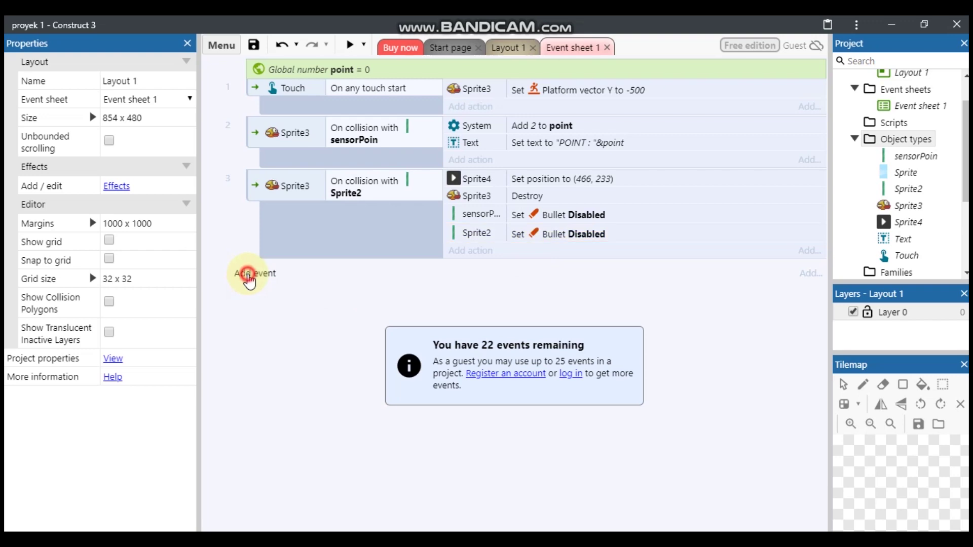
double_click(576, 317)
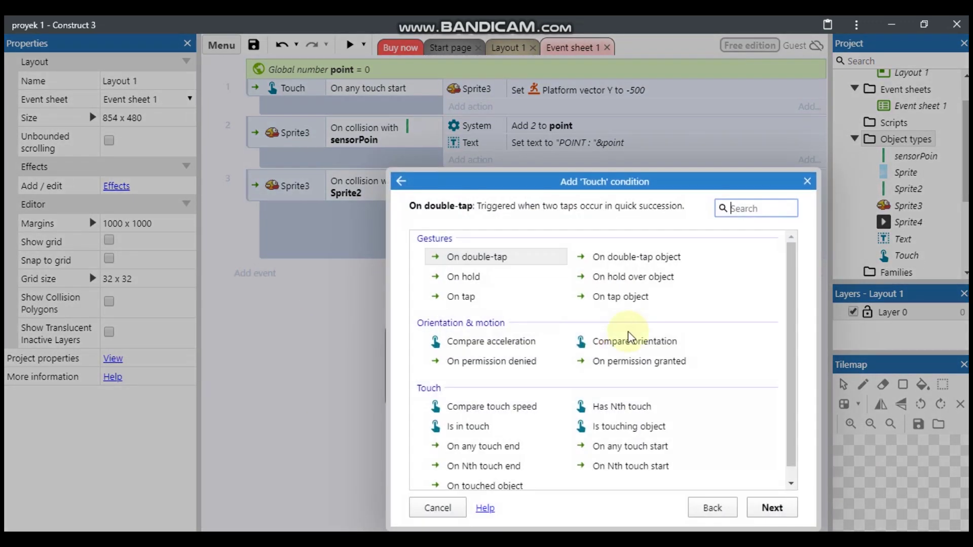
double_click(645, 429)
left_click(493, 261)
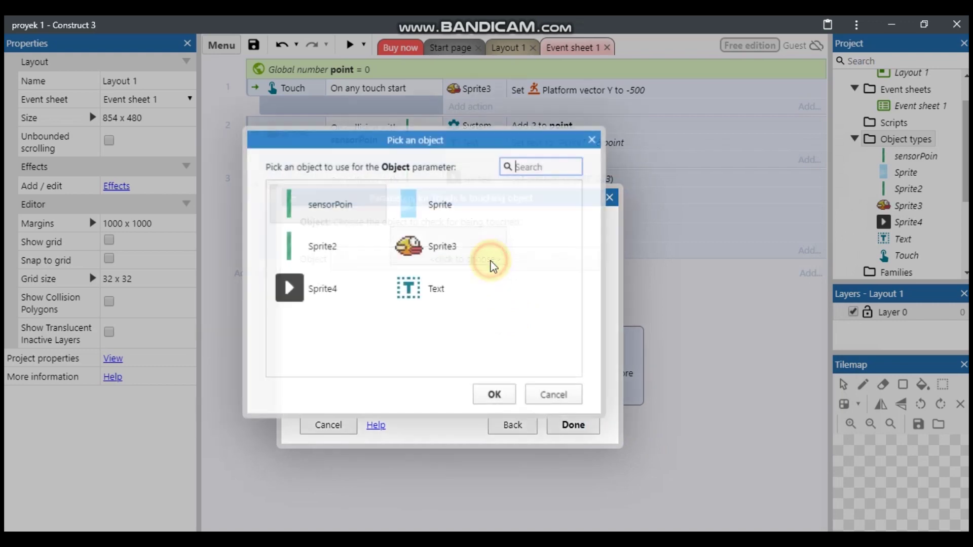
double_click(336, 300)
left_click(572, 426)
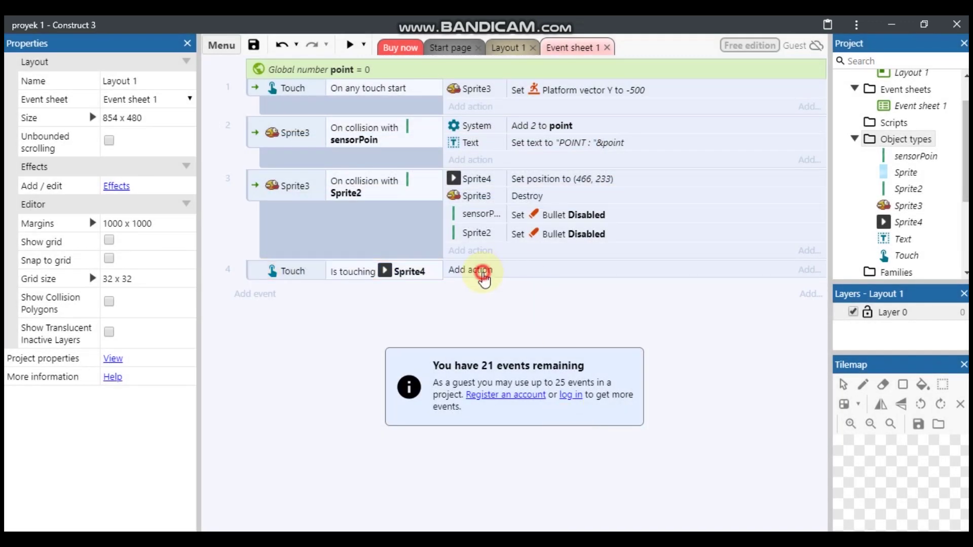
- Give the Sprite4 touch event a System Restart layout action
left_click(482, 273)
double_click(443, 251)
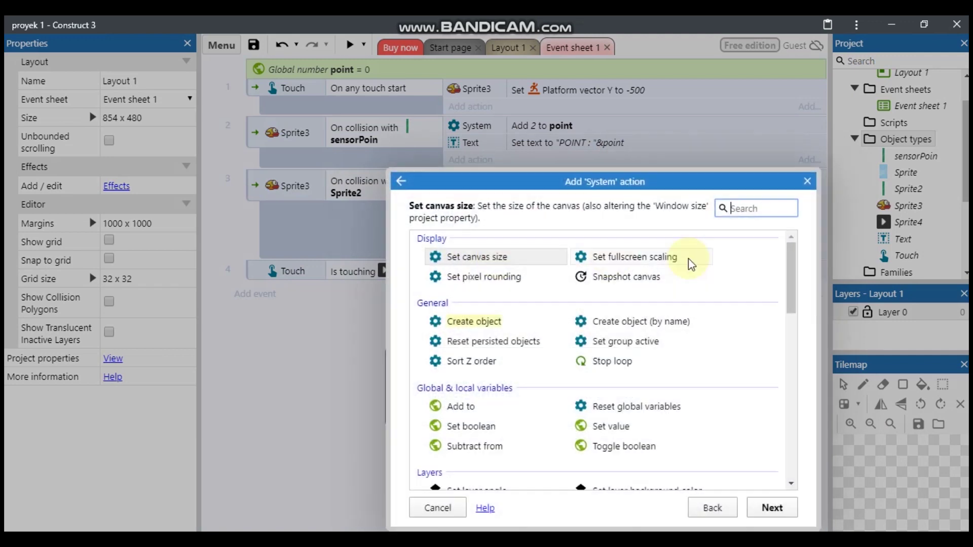
left_click_drag(789, 260, 806, 455)
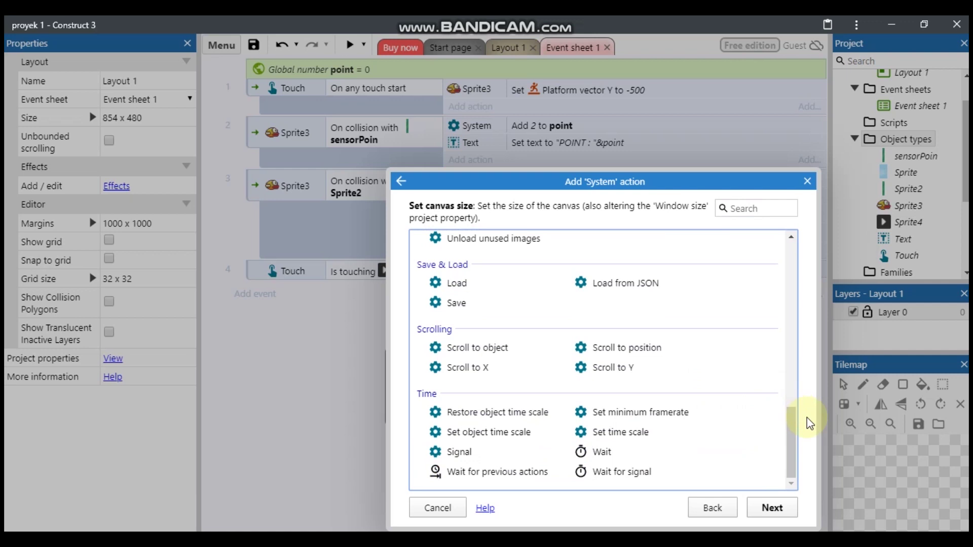
left_click_drag(791, 427, 795, 374)
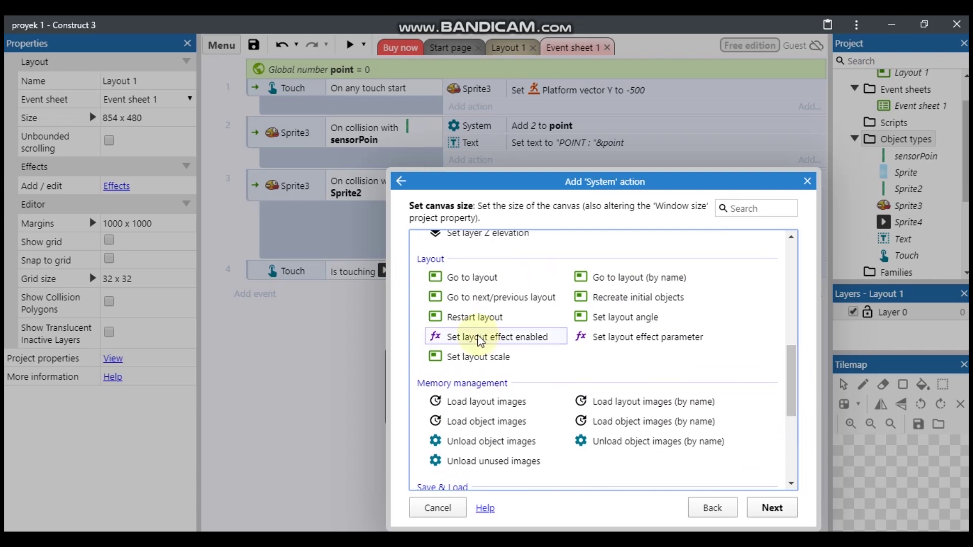
left_click(476, 318)
left_click(477, 319)
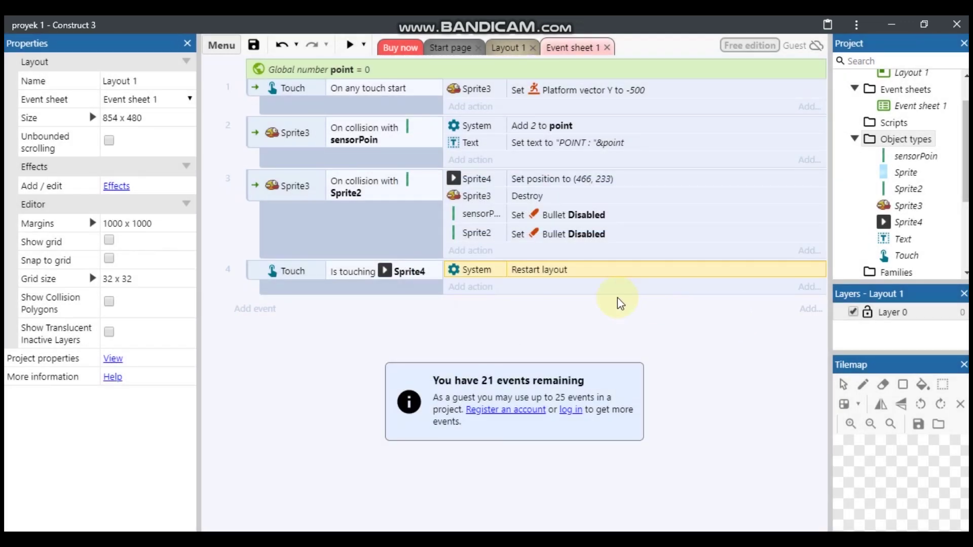
- Add a System Reset global variables action to the Sprite4 touch event
left_click(481, 288)
left_click(448, 250)
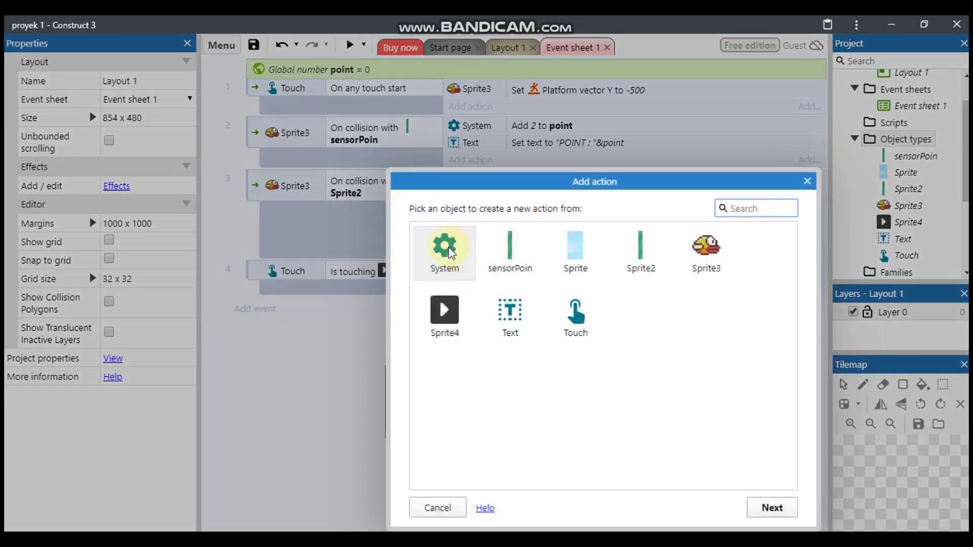
double_click(450, 253)
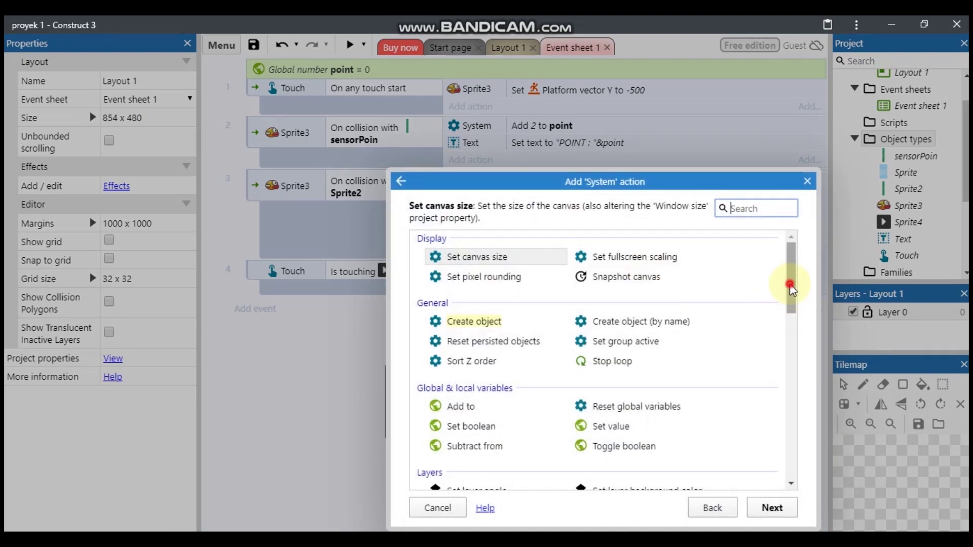
left_click_drag(789, 284, 794, 298)
scroll(791, 298, "down", 1)
double_click(669, 356)
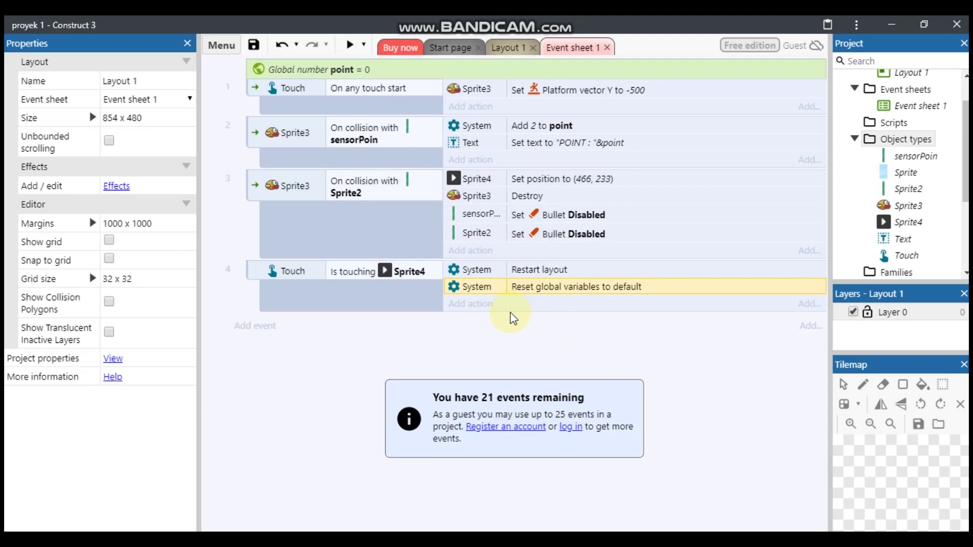
- Preview the game in a maximized window and make the bird jump to test the collision and restart events
left_click(351, 44)
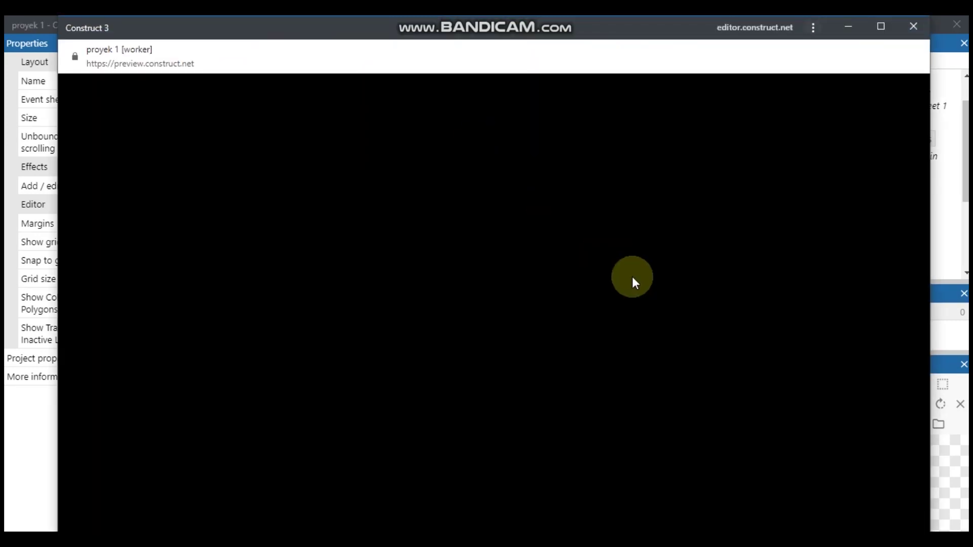
left_click(879, 26)
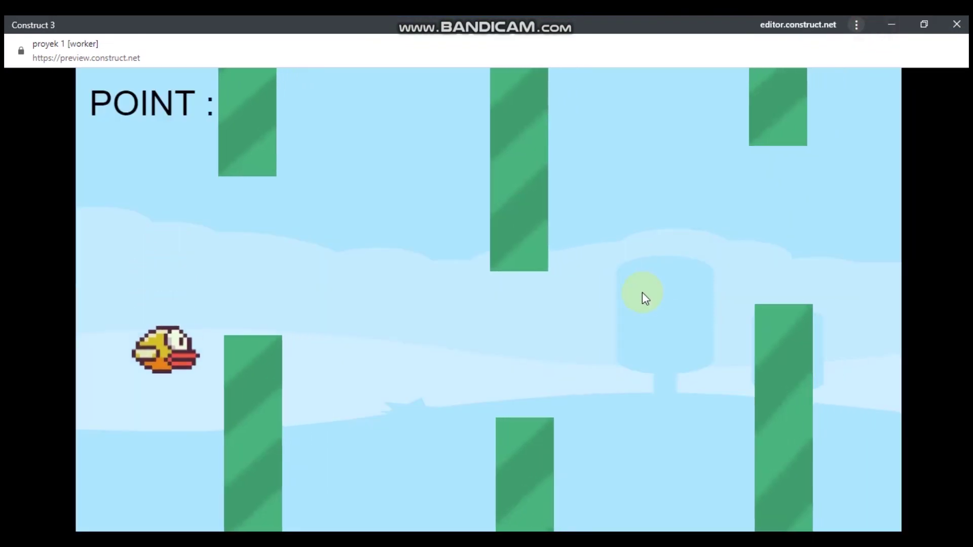
left_click(491, 302)
left_click(491, 303)
left_click(490, 302)
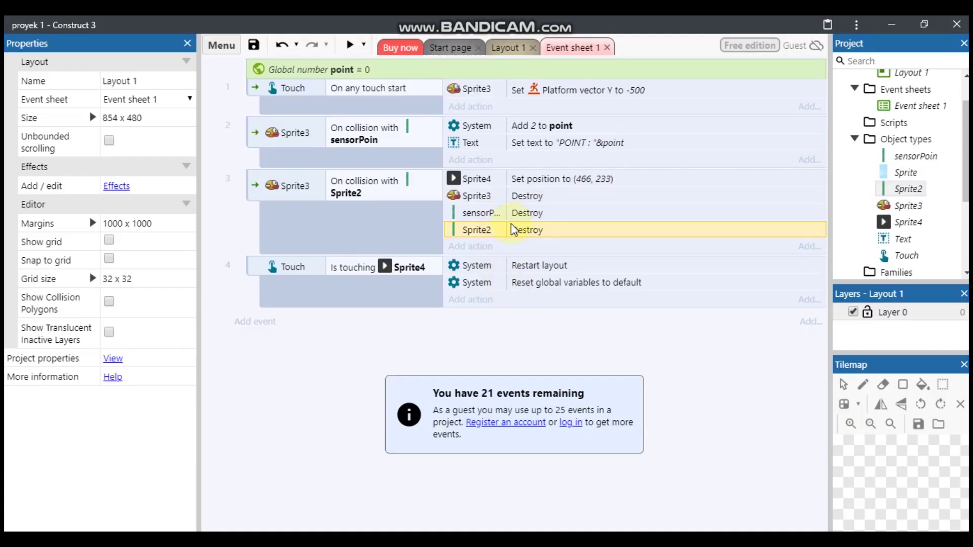
- Delete the Destroy actions for Sprite2, sensorPoin and Sprite3 from the Sprite2 collision event
key("Delete")
key("Delete")
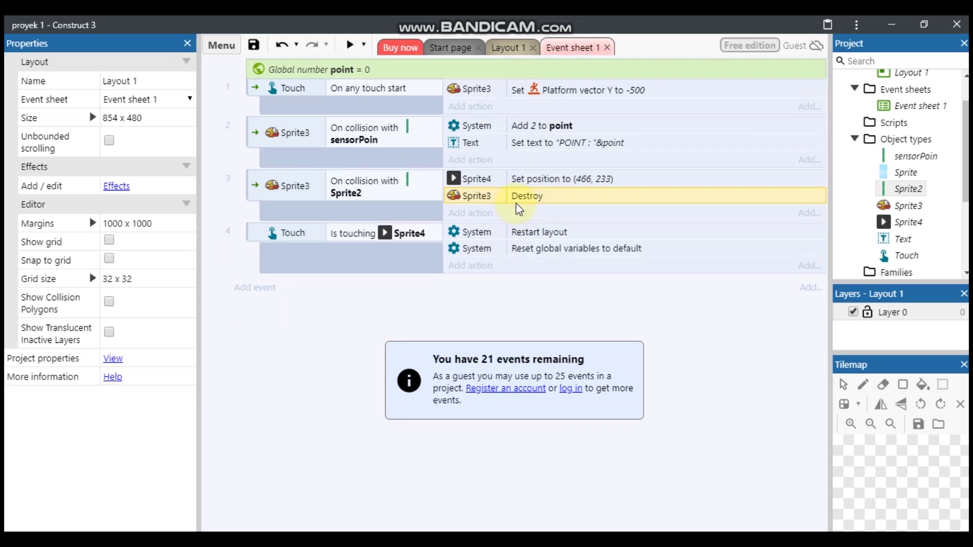
key("Delete")
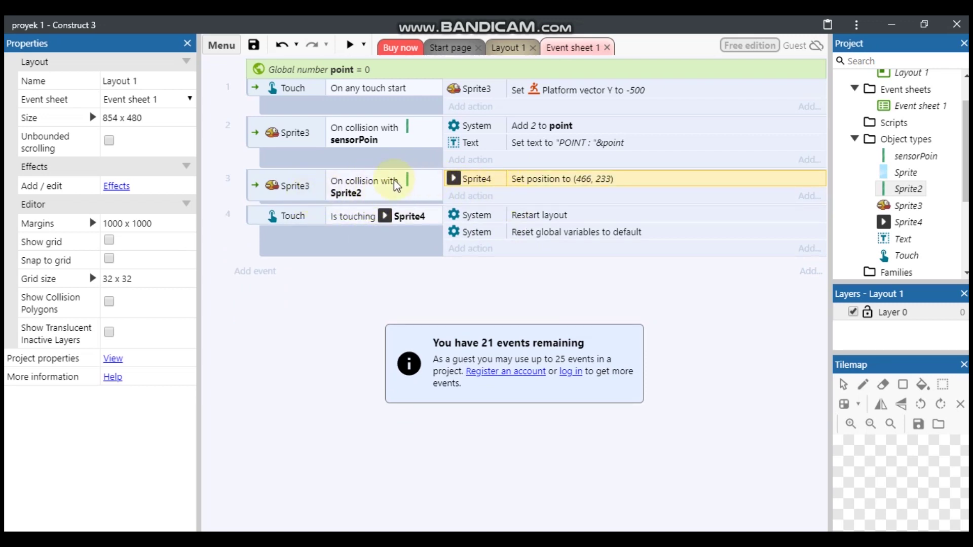
- Add a new event with the Sprite3 condition Is outside layout
scroll(361, 190, "down", 2, "ctrl")
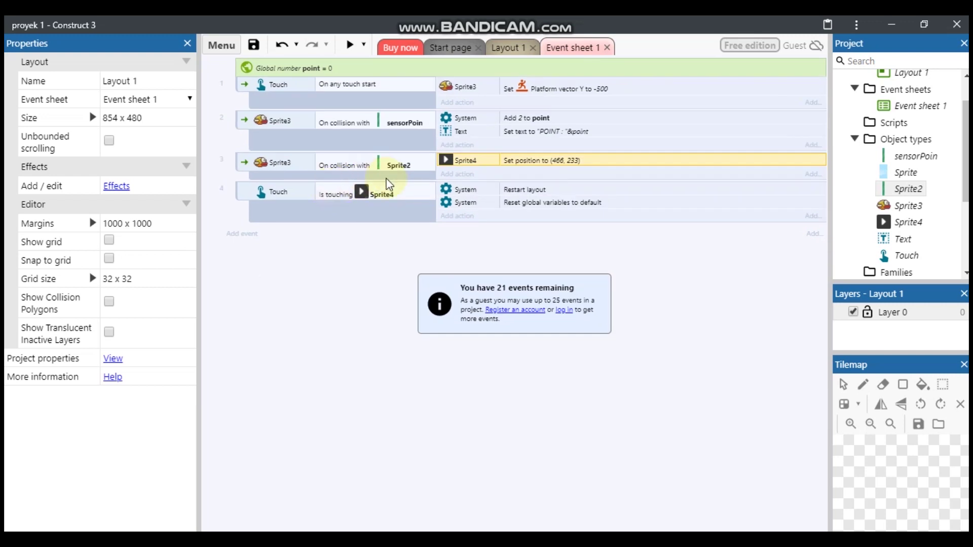
scroll(389, 184, "up", 1, "ctrl")
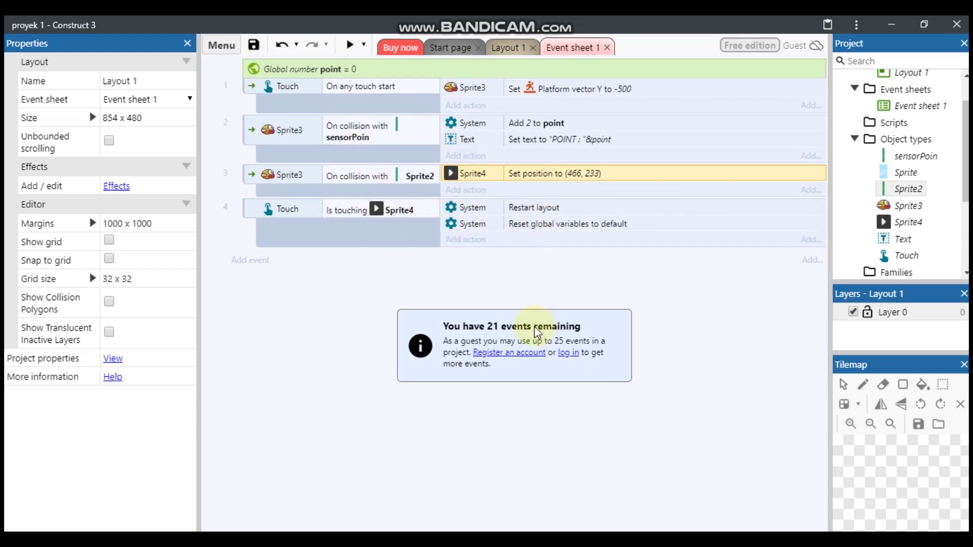
scroll(534, 326, "up", 1, "ctrl")
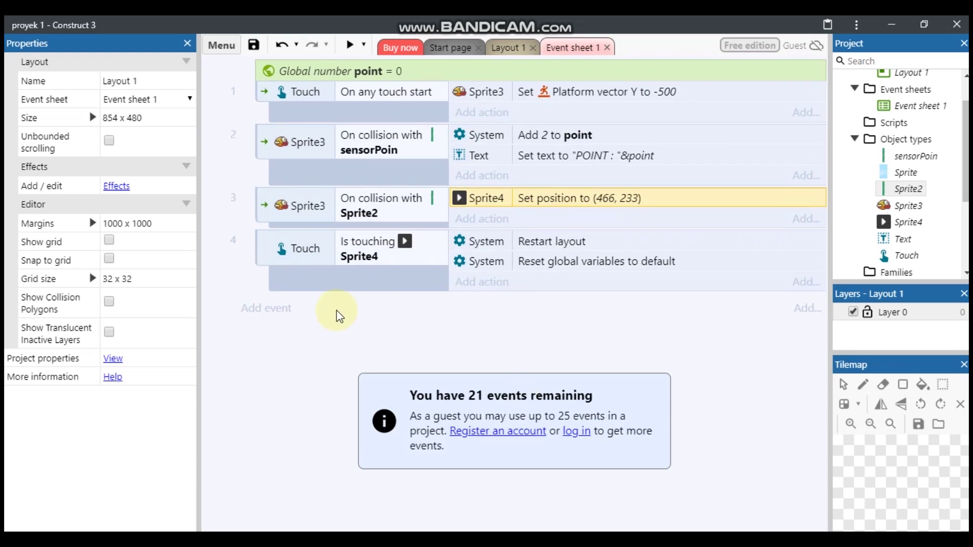
left_click(266, 310)
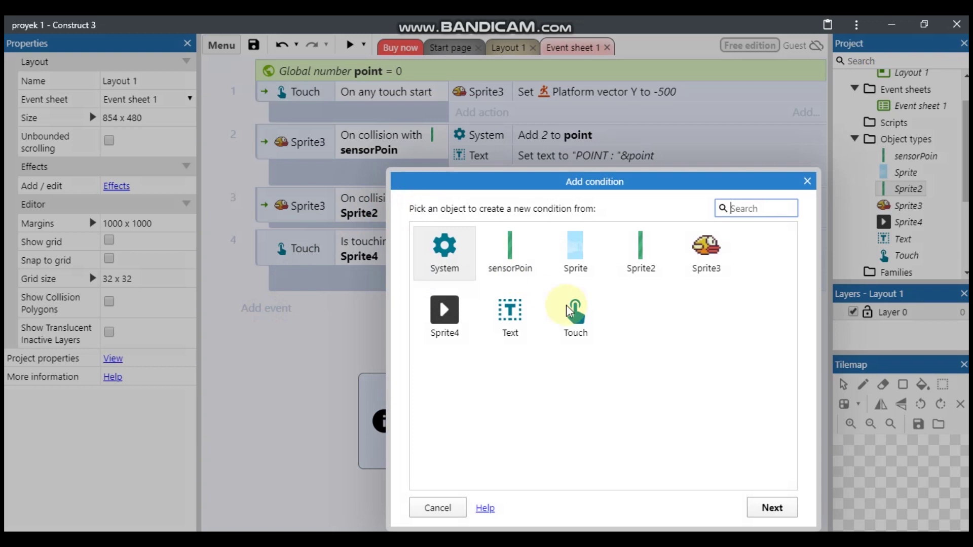
left_click(710, 261)
left_click(710, 261)
mouse_move(788, 254)
left_mouse_down()
mouse_move(789, 448)
mouse_move(782, 253)
left_mouse_up()
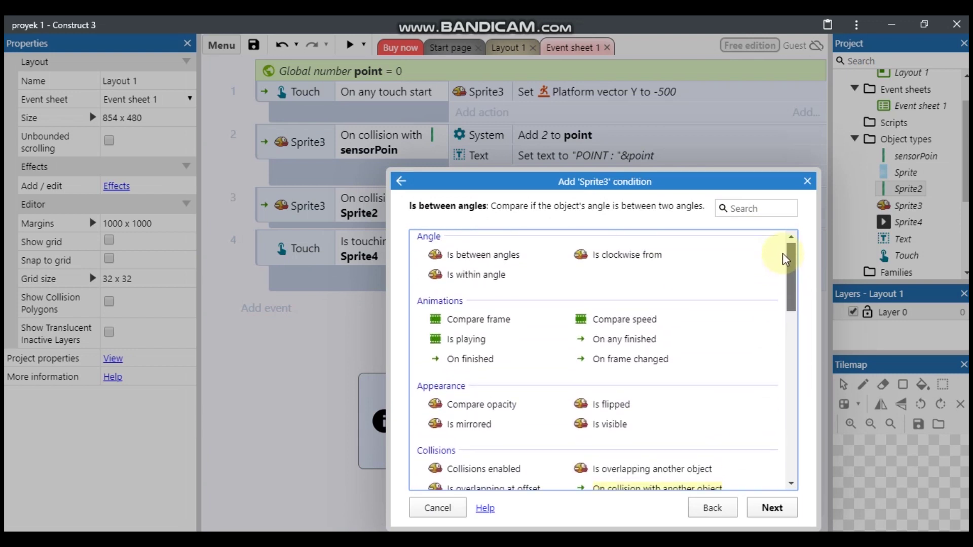
left_click(737, 207)
type("OUT")
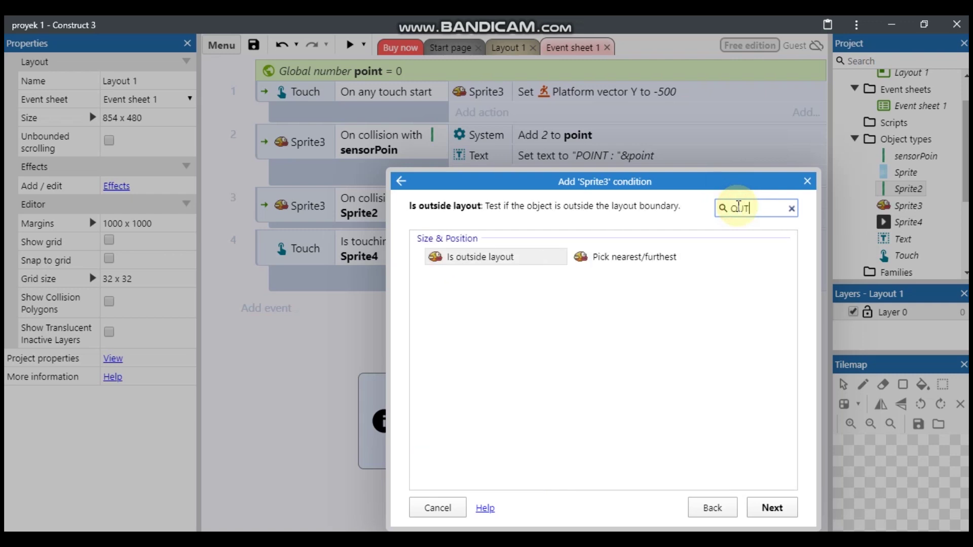
double_click(508, 259)
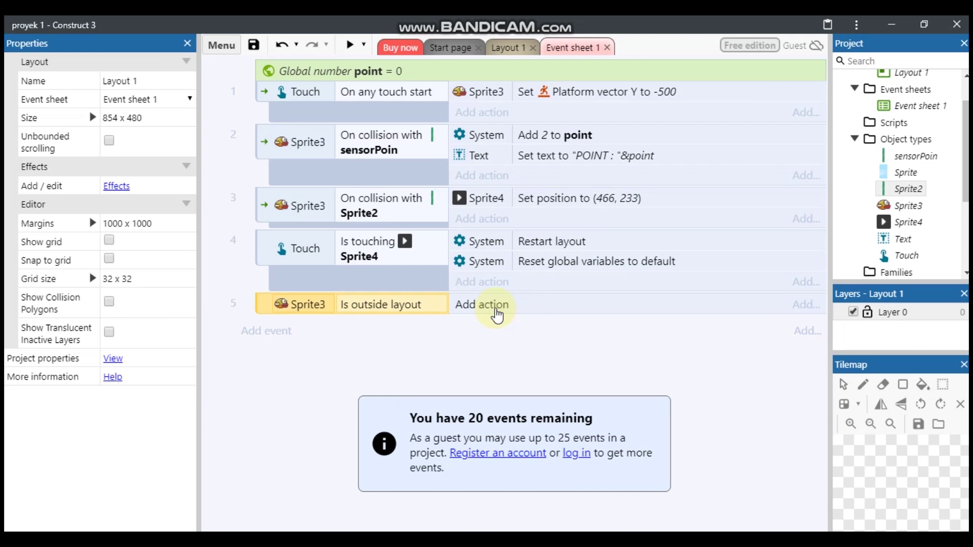
- Duplicate the Sprite4 Set position action into the Sprite3 outside-layout event and move that event above the Sprite4 touch event
left_click(473, 201)
right_click(481, 204)
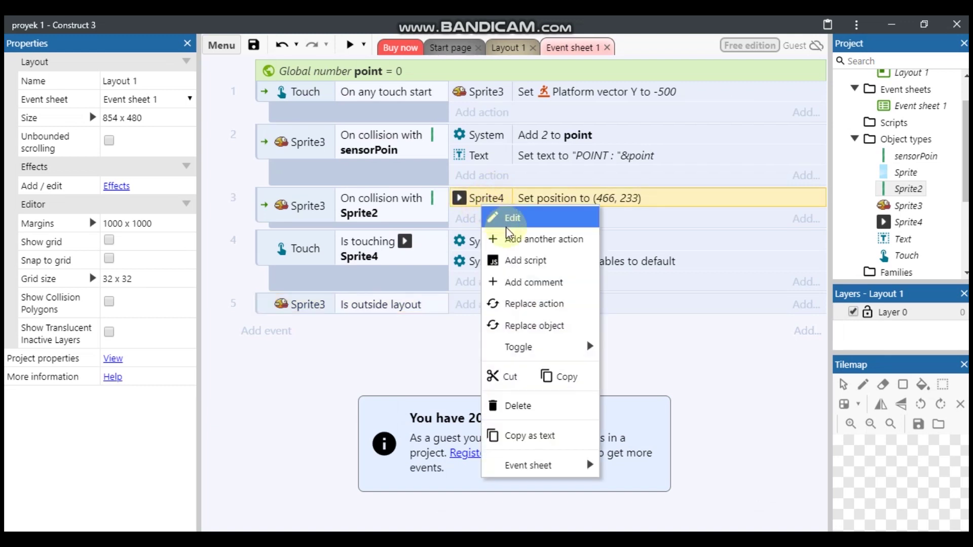
left_click(541, 374)
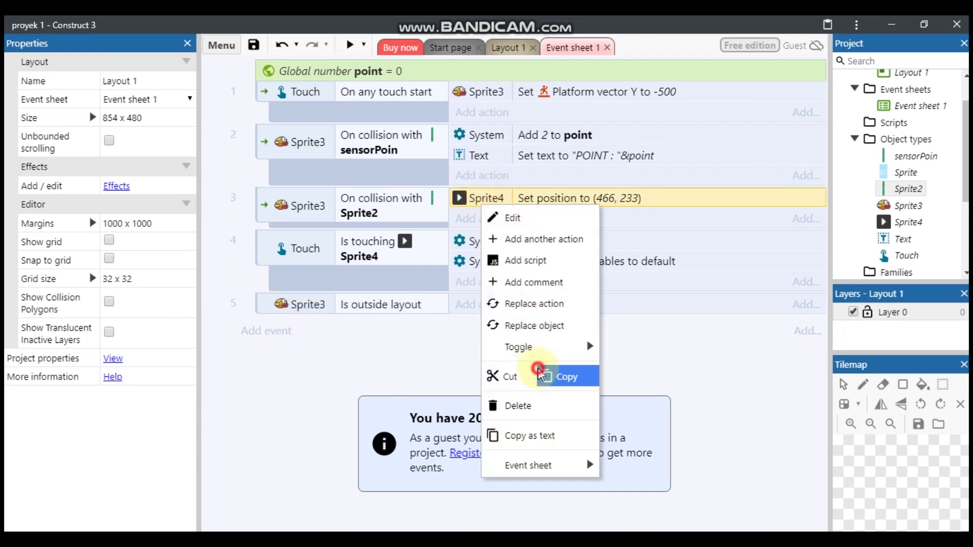
right_click(494, 198)
left_click(590, 367)
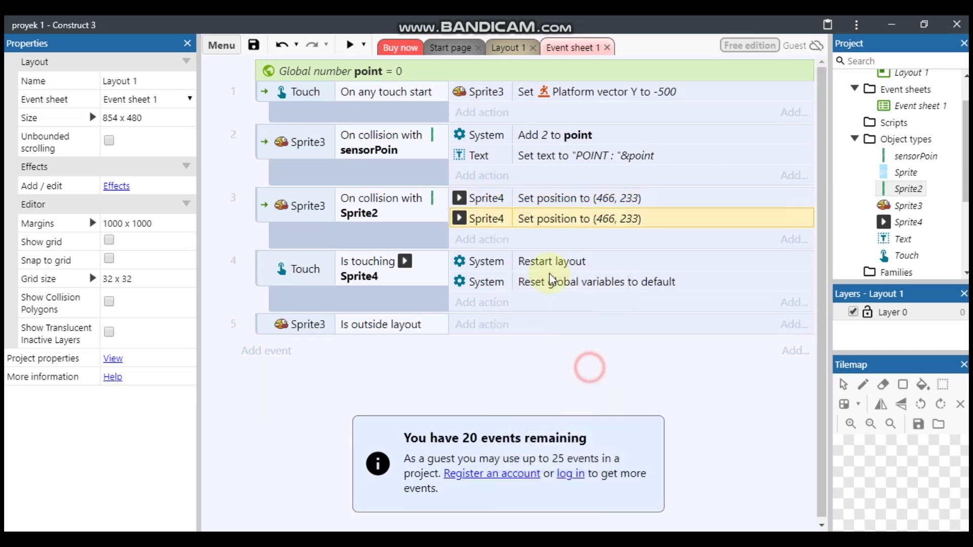
left_click_drag(492, 223, 501, 331)
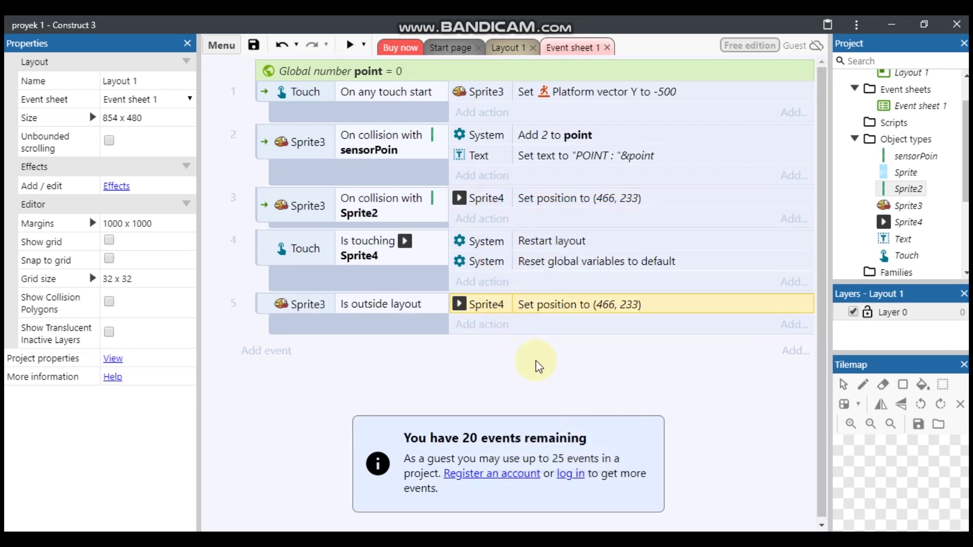
left_click_drag(272, 310, 272, 243)
left_click(427, 387)
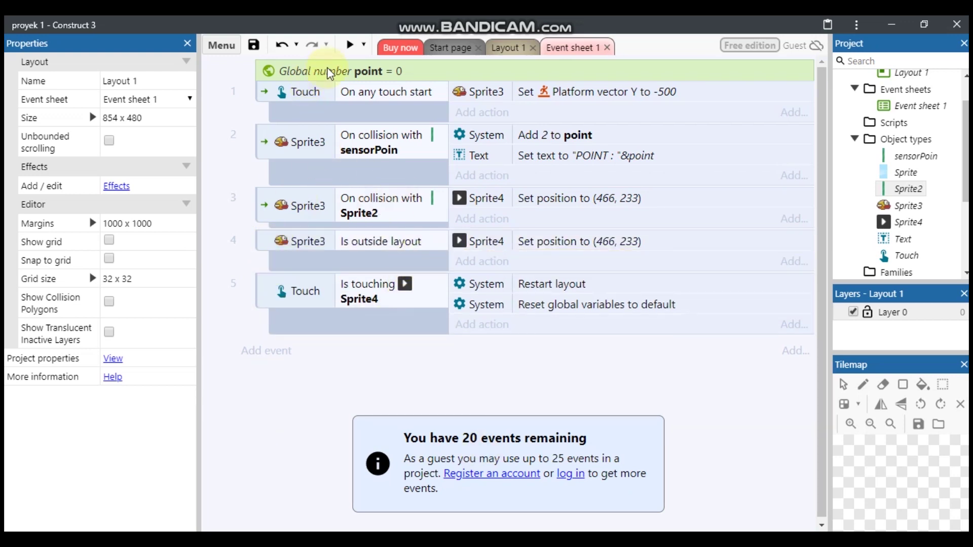
- Preview the game and make the bird jump repeatedly to test scoring and the pipe collision and outside-layout events
left_click(349, 44)
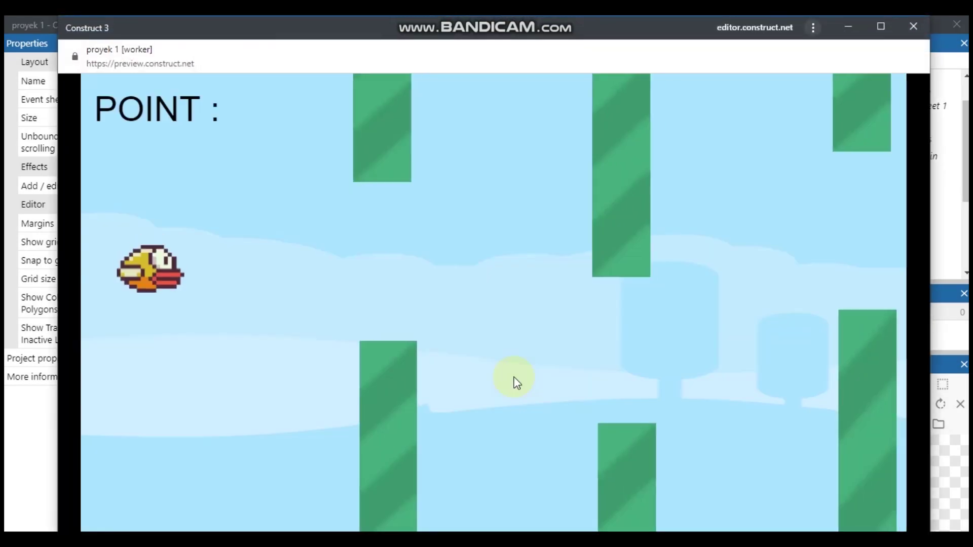
left_click(513, 376)
left_click(515, 370)
left_click(516, 369)
left_click(513, 374)
left_click(509, 375)
left_click(510, 376)
left_click(512, 378)
left_click(510, 379)
left_click(511, 377)
left_click(514, 379)
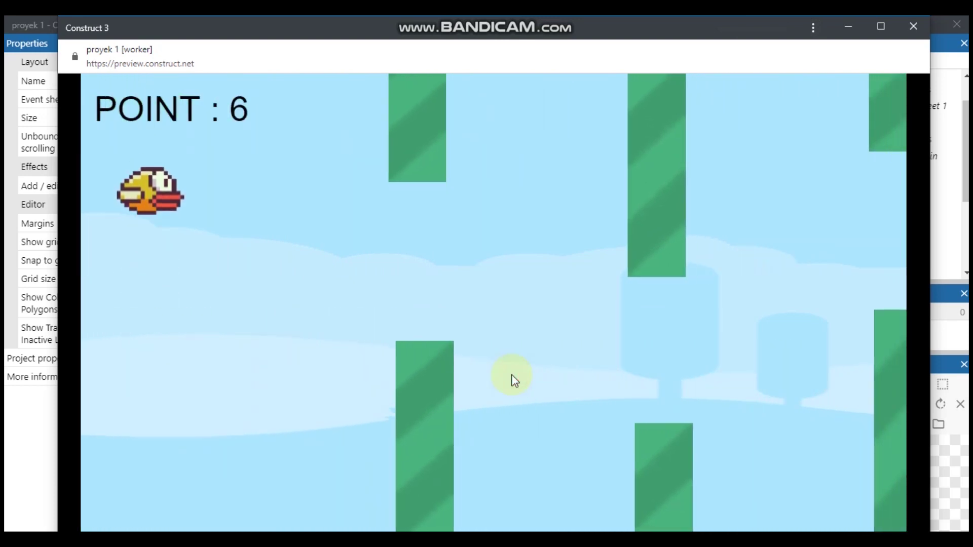
left_click(513, 376)
left_click(513, 376)
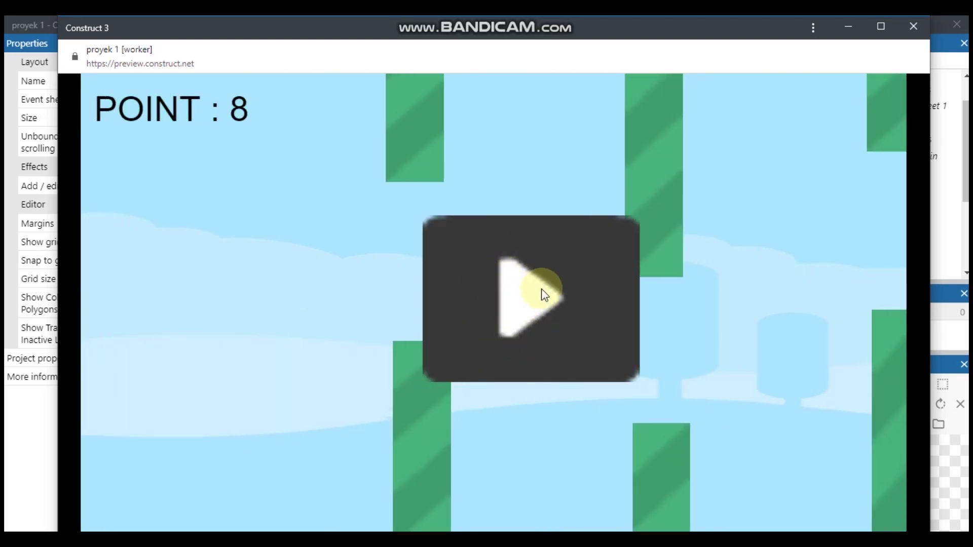
- Test restarting the game with the in-game play button and close the preview
left_click(543, 293)
left_click(543, 294)
left_click(543, 293)
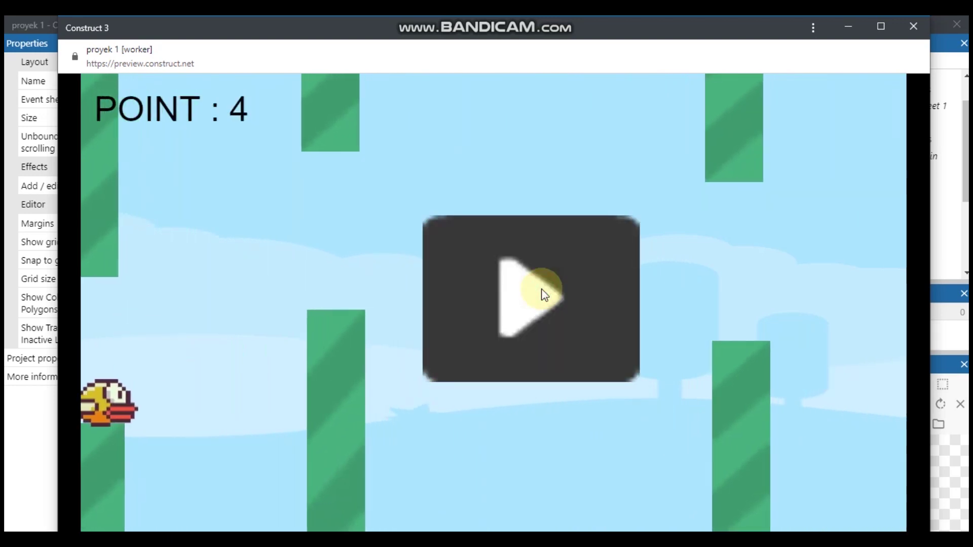
left_click(761, 400)
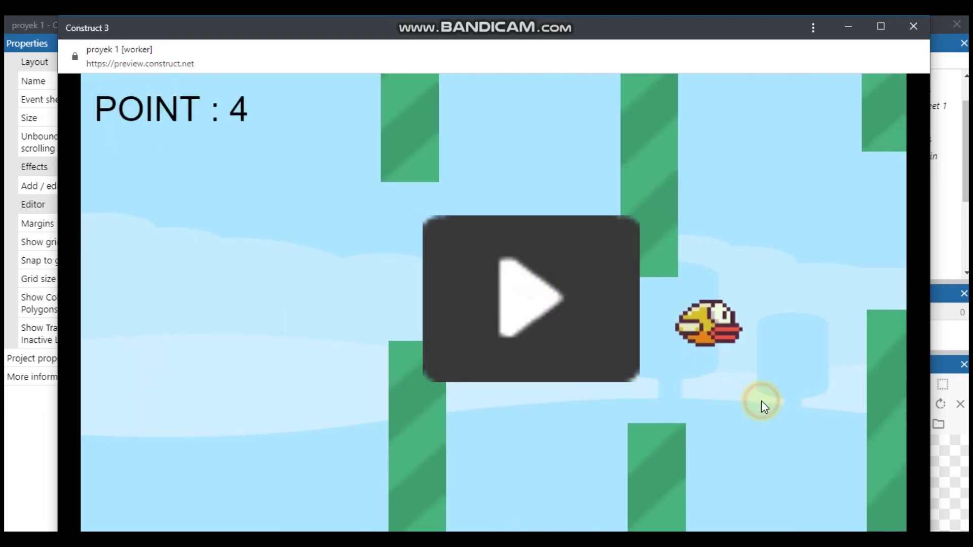
left_click(578, 285)
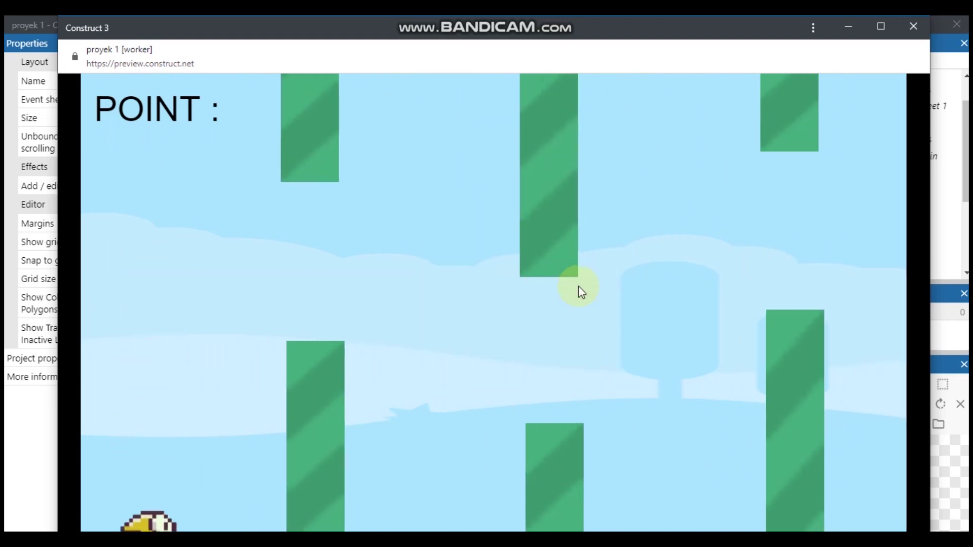
left_click(914, 25)
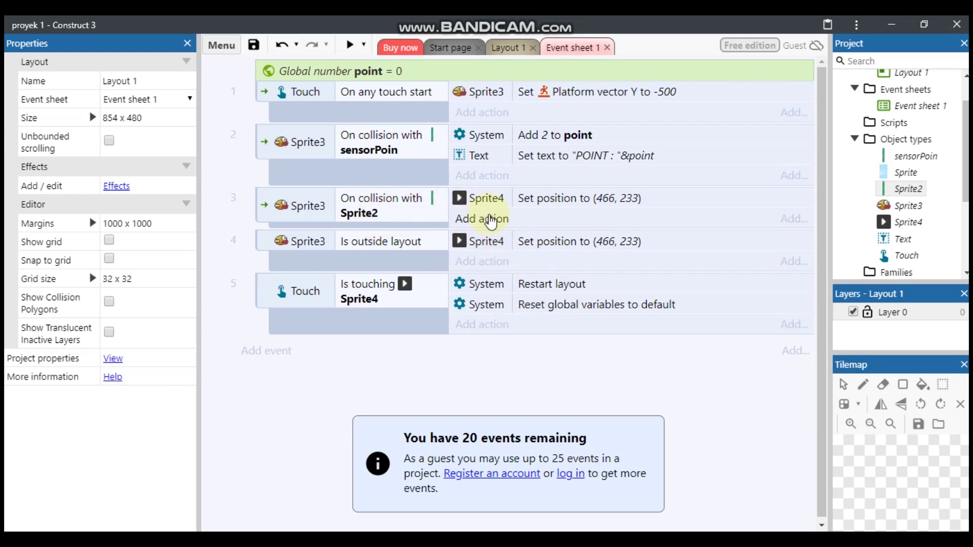
- Add a Sprite3 Destroy action to the Sprite2 collision event
left_click(464, 218)
left_click(725, 253)
left_click(725, 253)
left_click(730, 208)
type("ds")
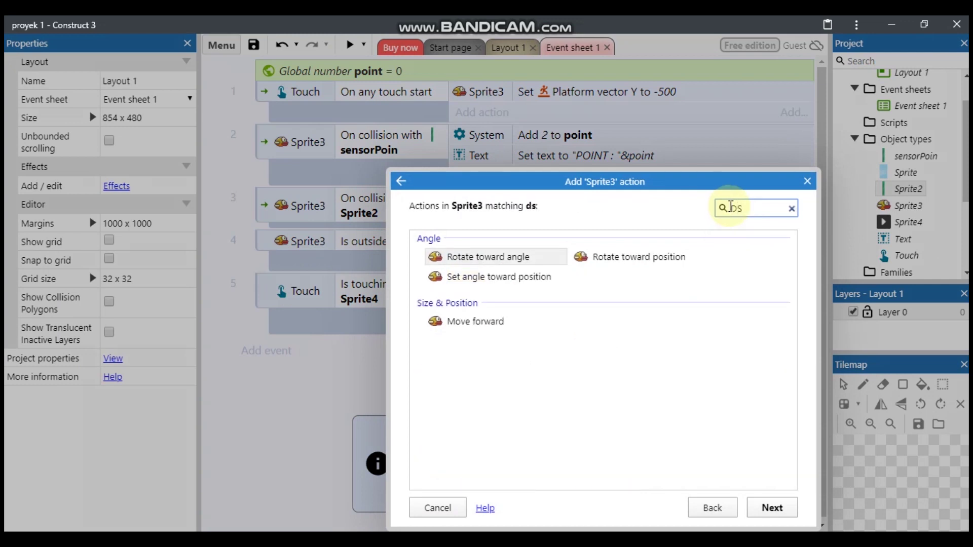
key("BackSpace")
type("ES")
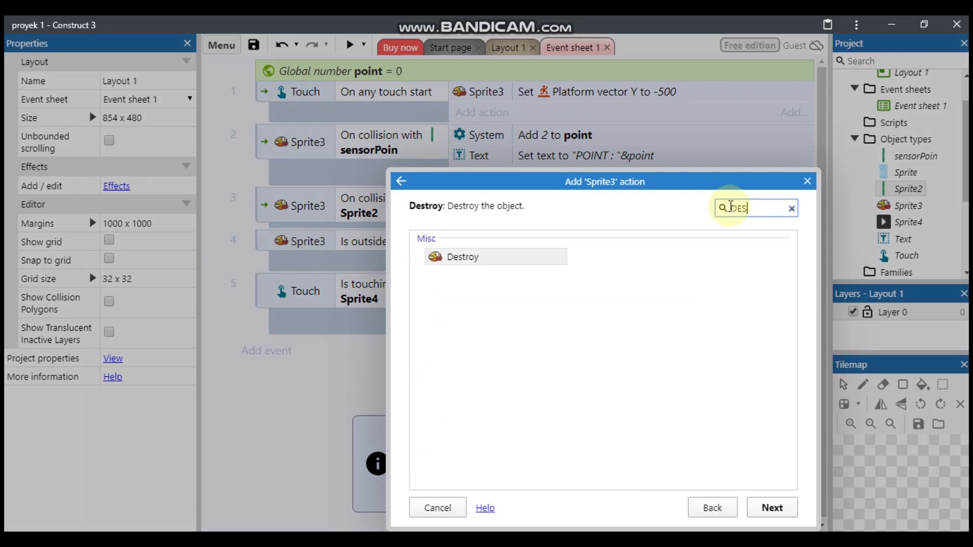
left_click(518, 255)
double_click(520, 257)
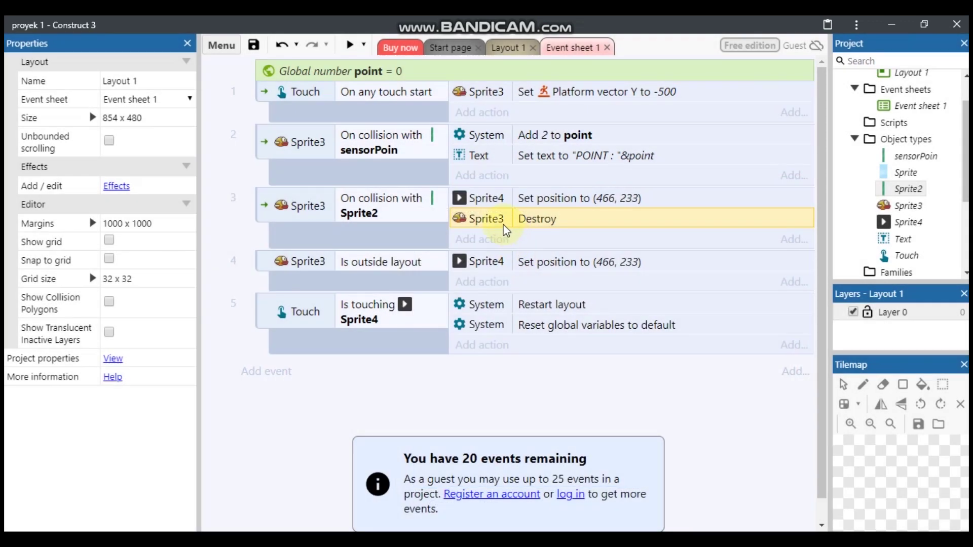
- Duplicate the Sprite3 Destroy action into the Sprite3 outside-layout event
right_click(497, 222)
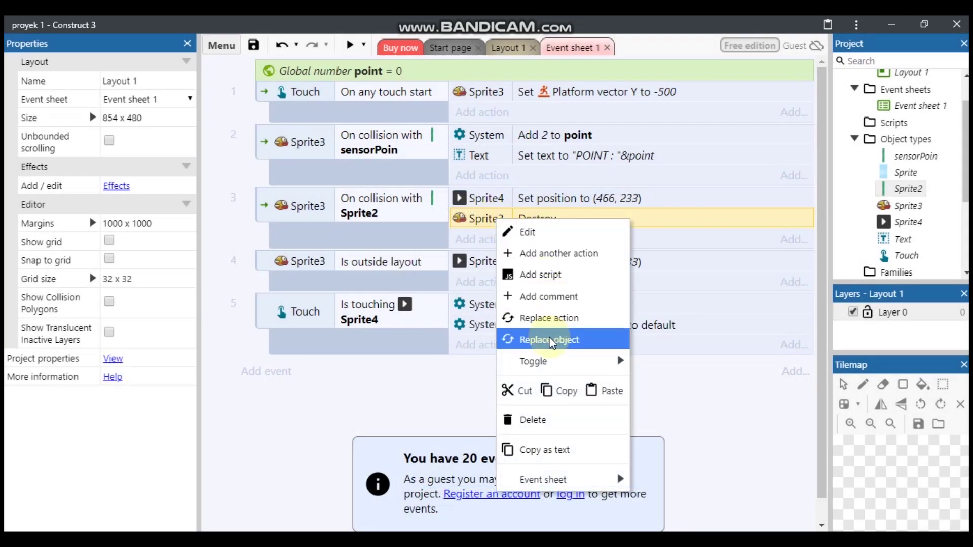
left_click(676, 223)
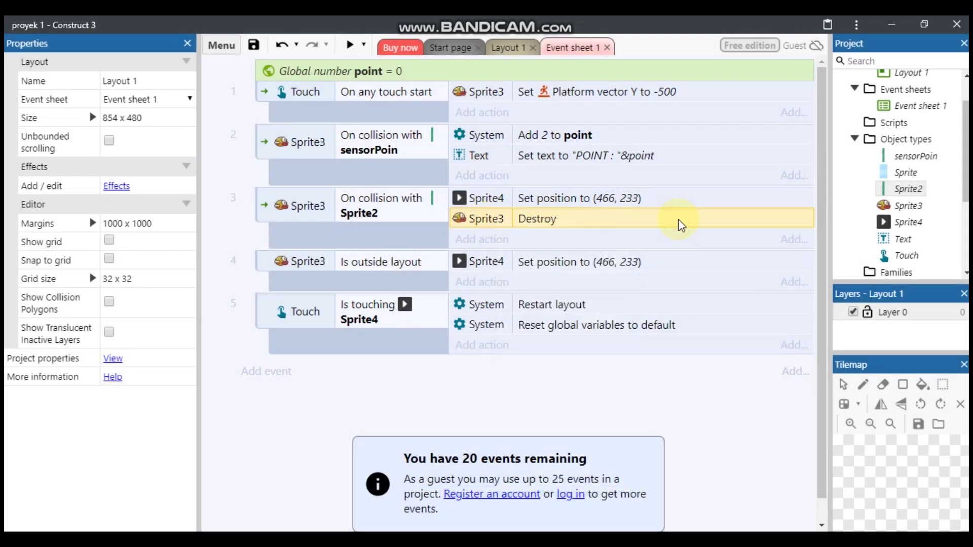
key("ctrl+v")
left_click_drag(509, 247, 505, 302)
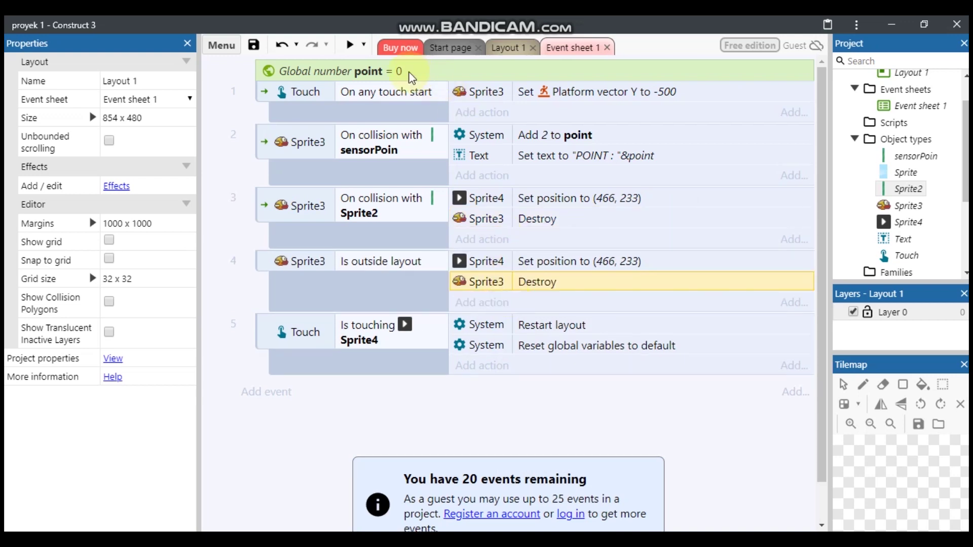
- Preview the game again and make the bird jump to test that it is destroyed on game over
left_click(349, 44)
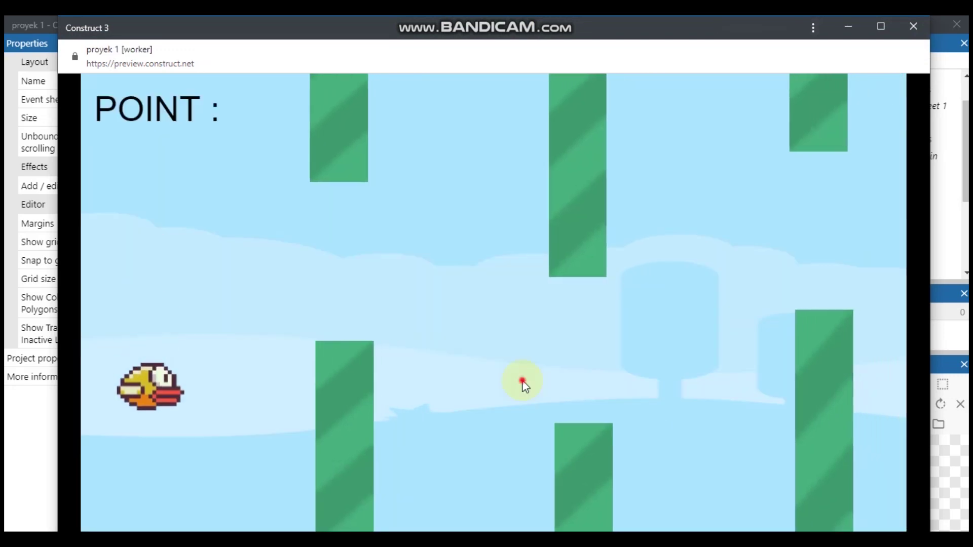
left_click(523, 385)
left_click(523, 385)
left_click(523, 385)
left_click(523, 385)
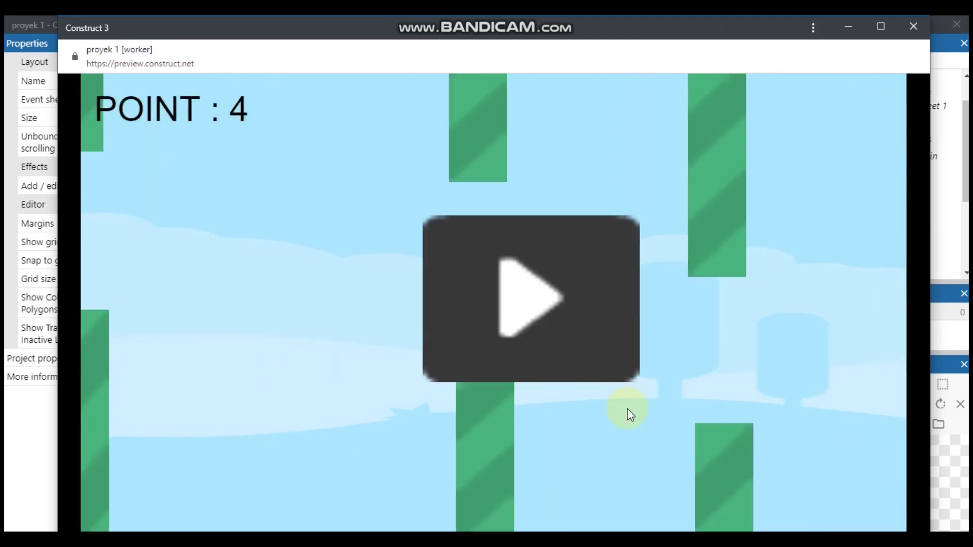
- Restart the game with the in-game play button, make the bird jump through the pipes, and close the preview
left_click(527, 304)
left_click(517, 339)
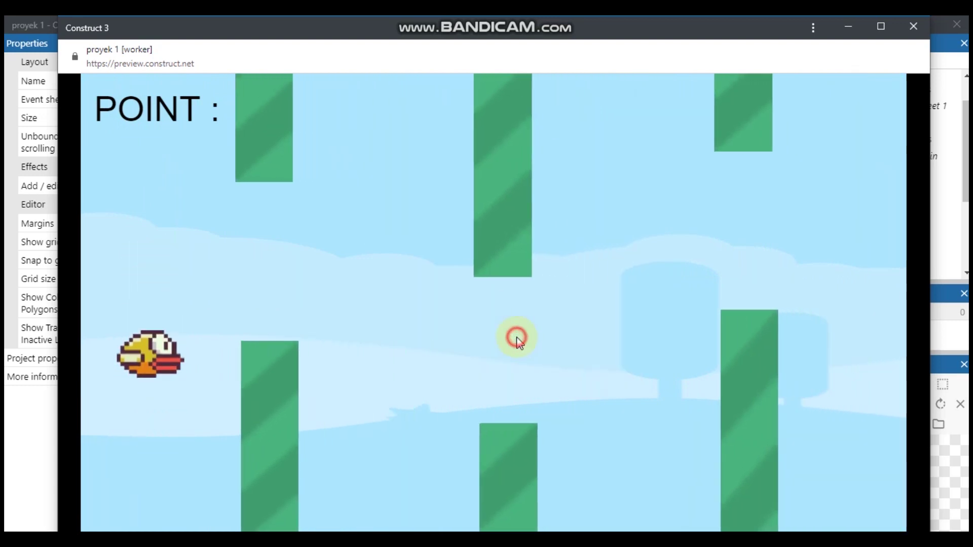
left_click(516, 337)
left_click(516, 337)
left_click(516, 336)
left_click(515, 336)
left_click(515, 336)
left_click(515, 336)
left_click(516, 336)
left_click(902, 28)
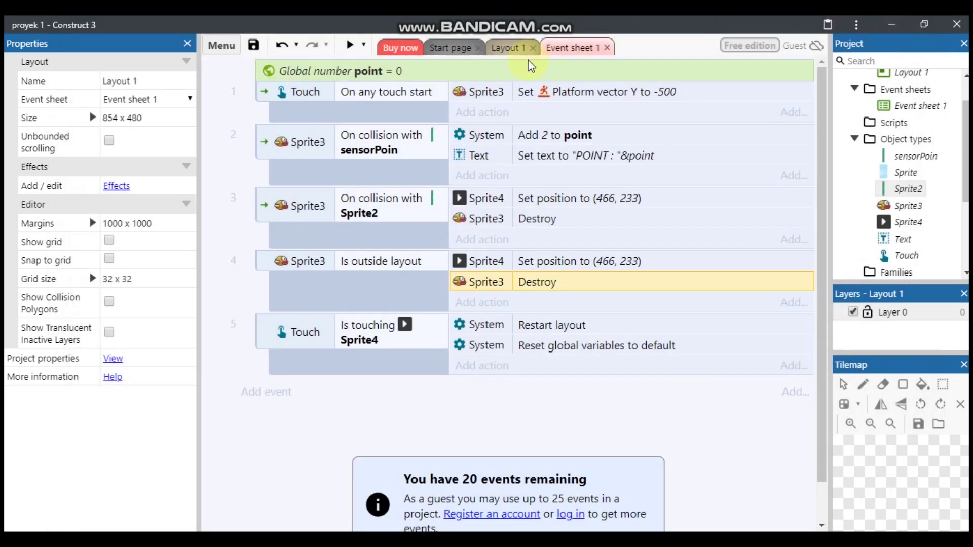
- Switch from the event sheet to Layout 1
left_click(500, 47)
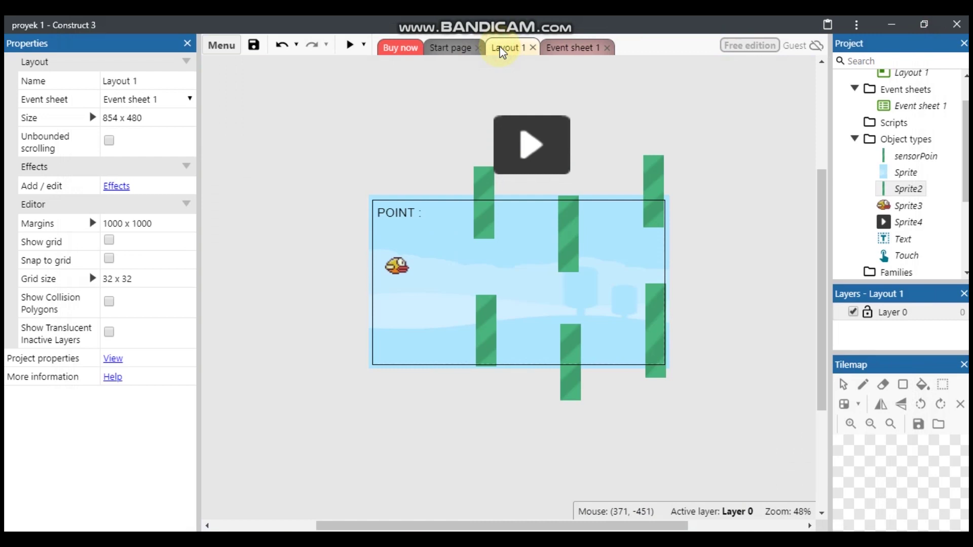